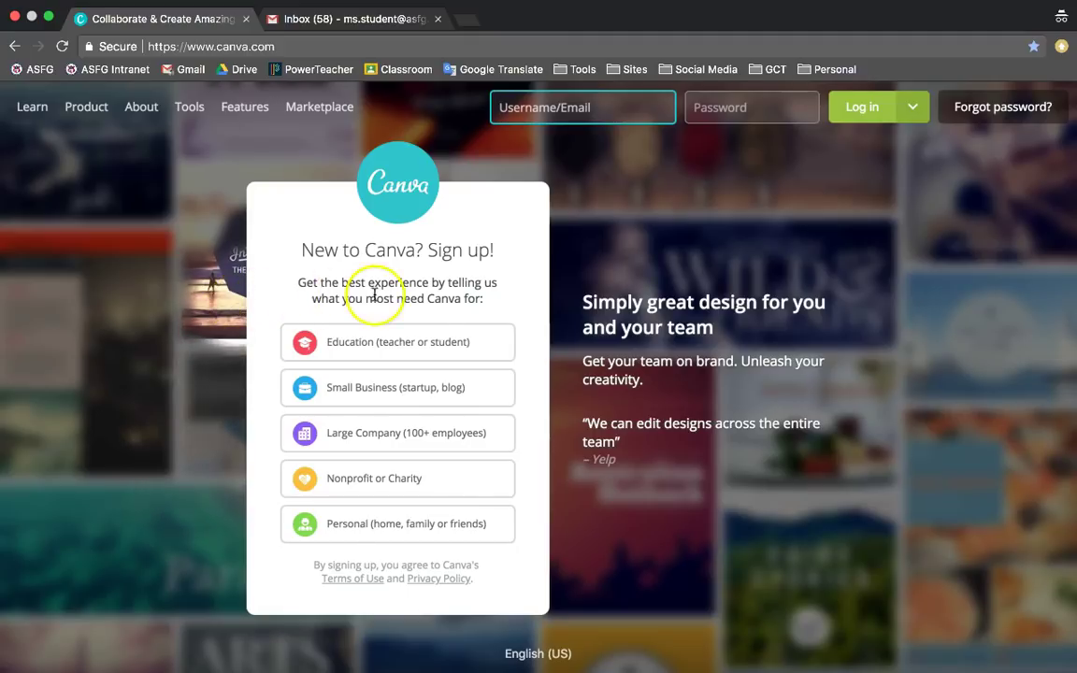
# Sign up for an Education account with Google and choose Student as the occupation
pyautogui.click(407, 348)
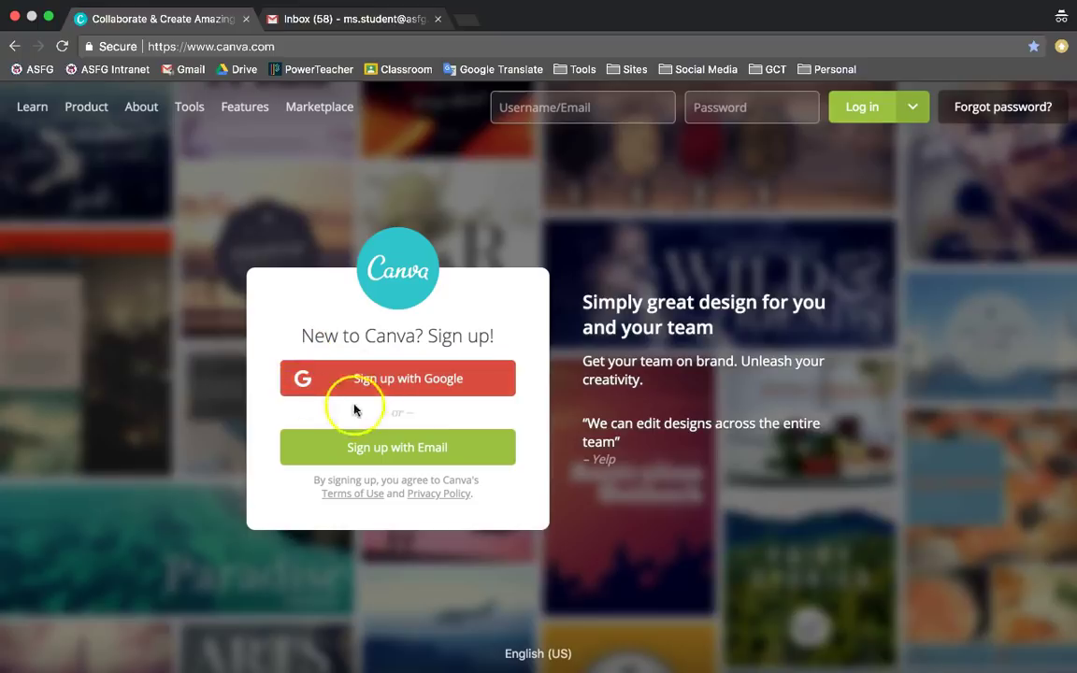
pyautogui.click(417, 379)
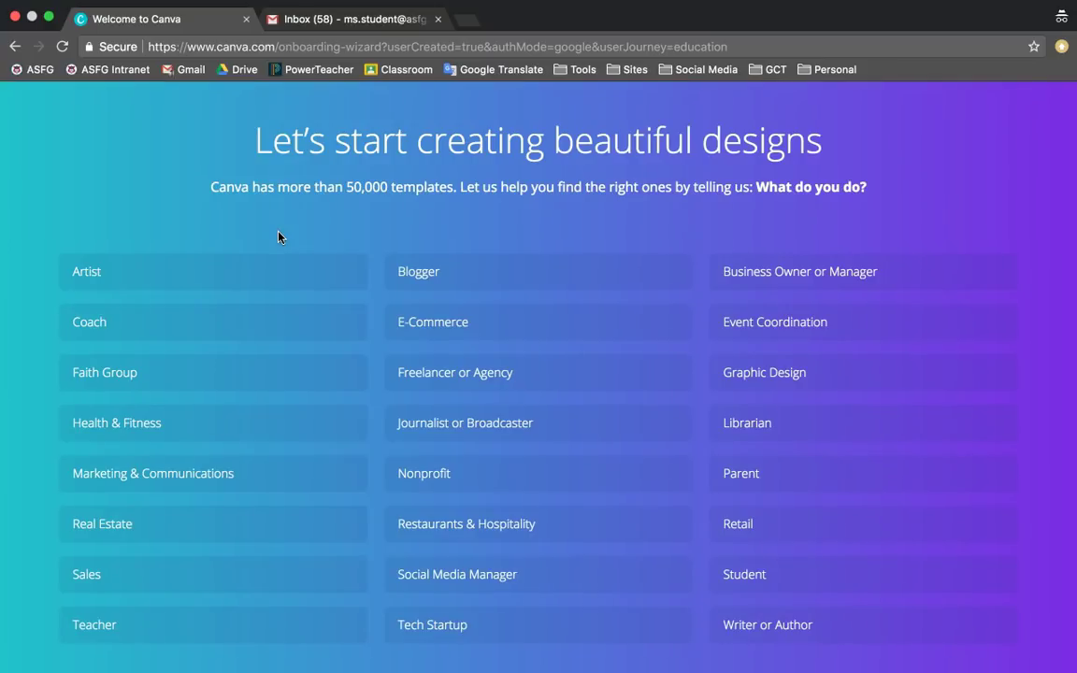
pyautogui.scroll(-2, 277, 236)
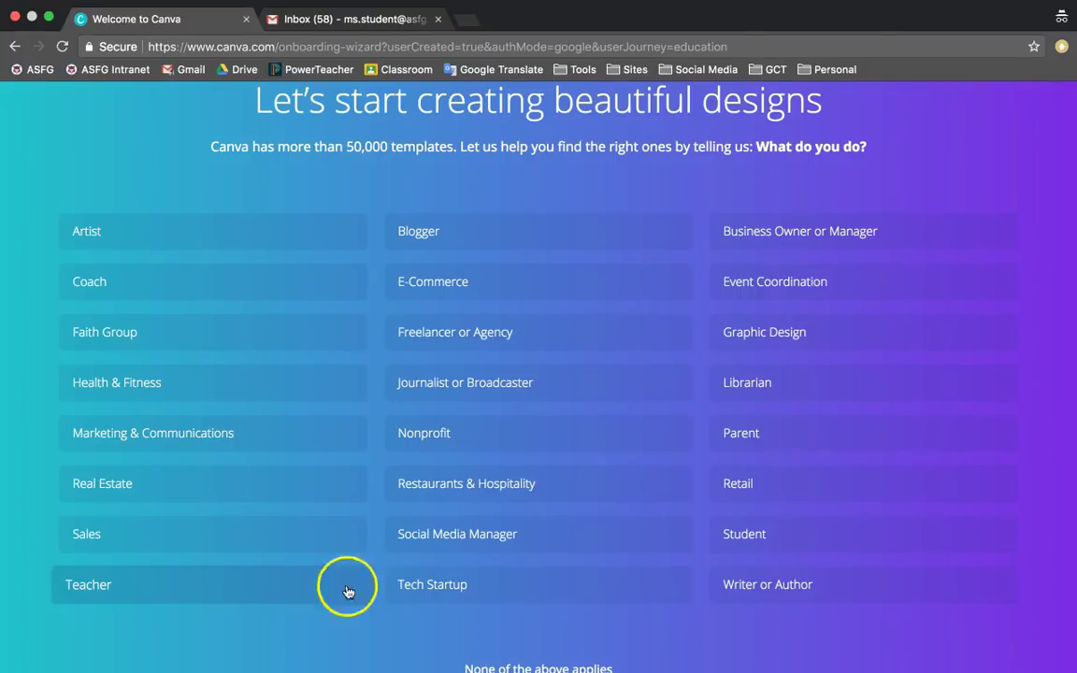
pyautogui.click(757, 535)
pyautogui.click(558, 628)
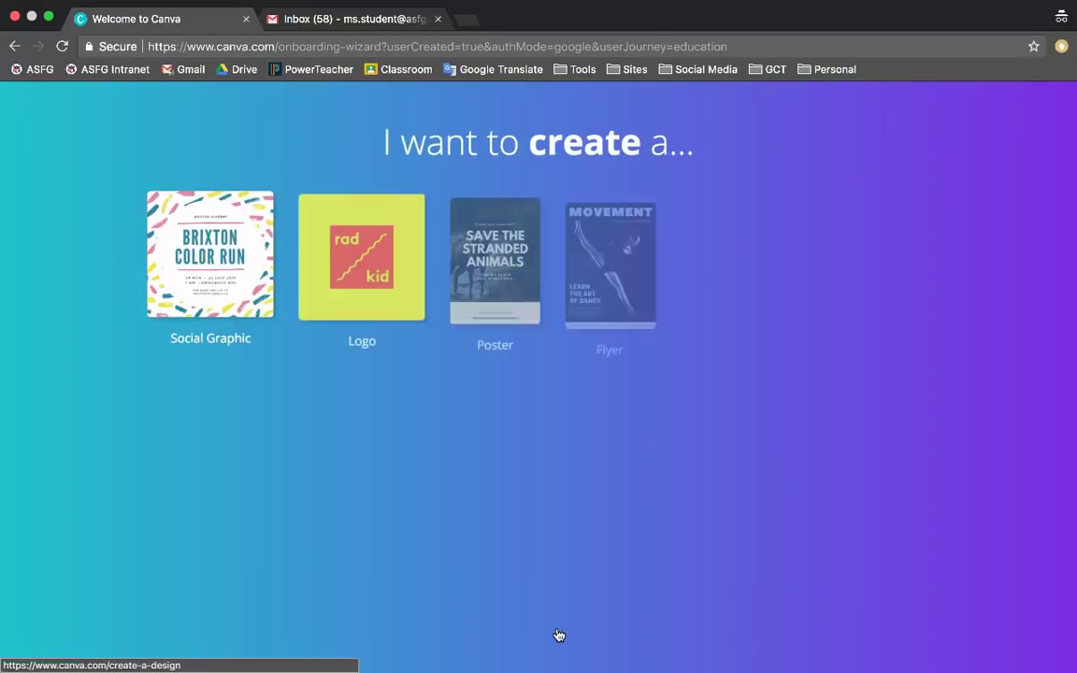
# Open the full range of design types instead of picking one of the suggested designs
pyautogui.click(858, 573)
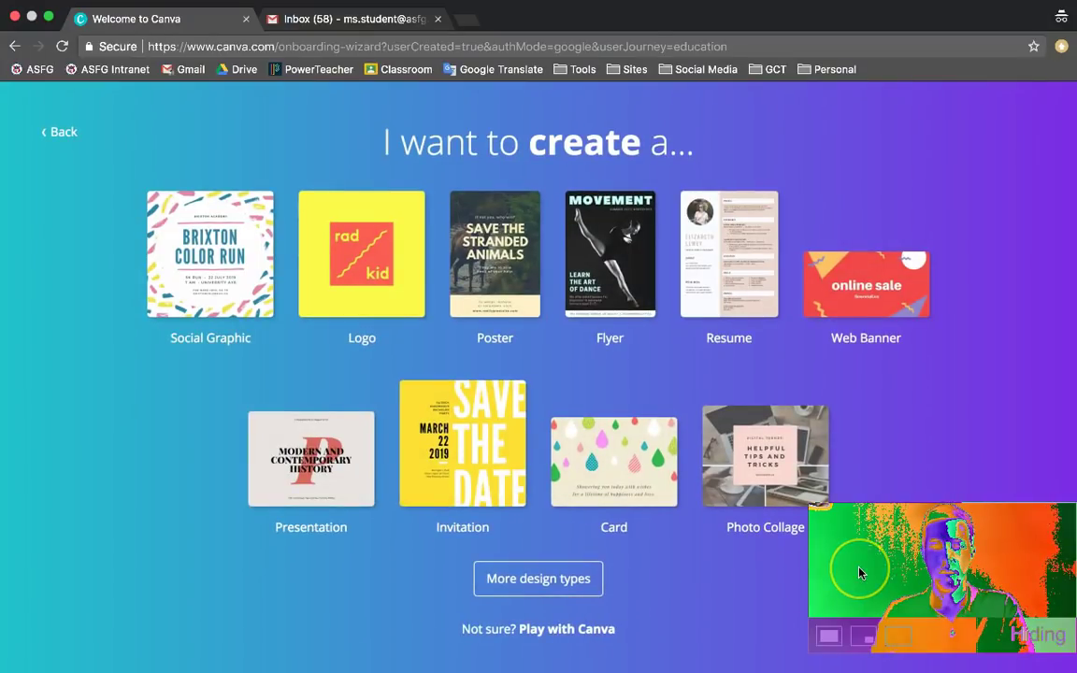
pyautogui.click(731, 582)
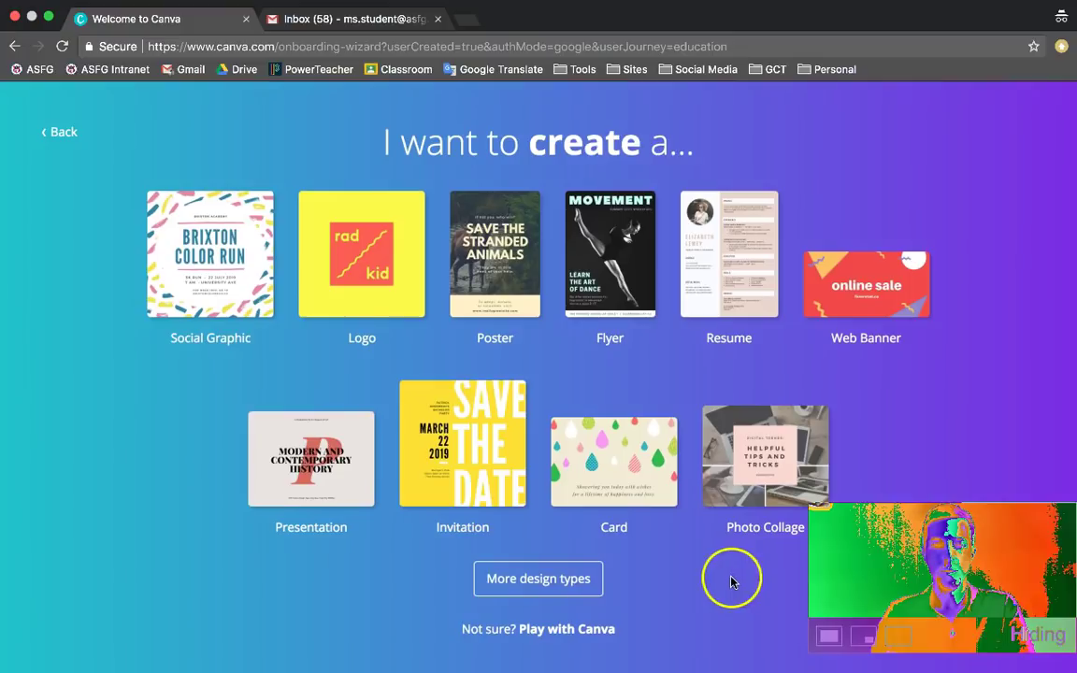
pyautogui.click(565, 585)
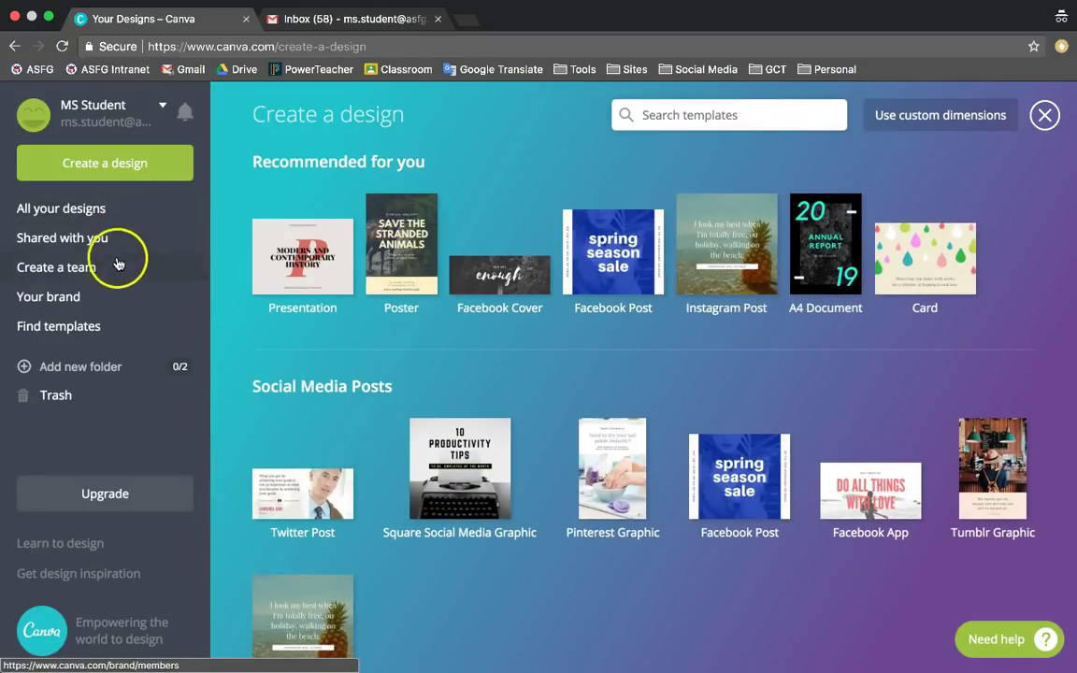
# Go to the template library and open the Process subcategory of the Infographics templates
pyautogui.click(94, 327)
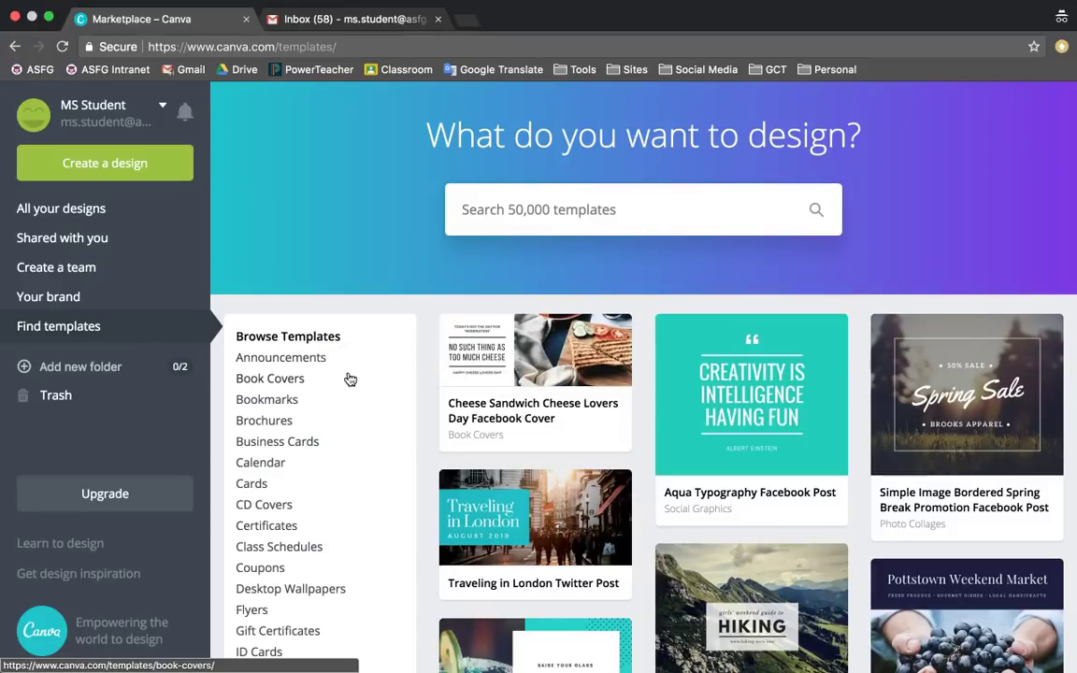
pyautogui.scroll(-3, 405, 432)
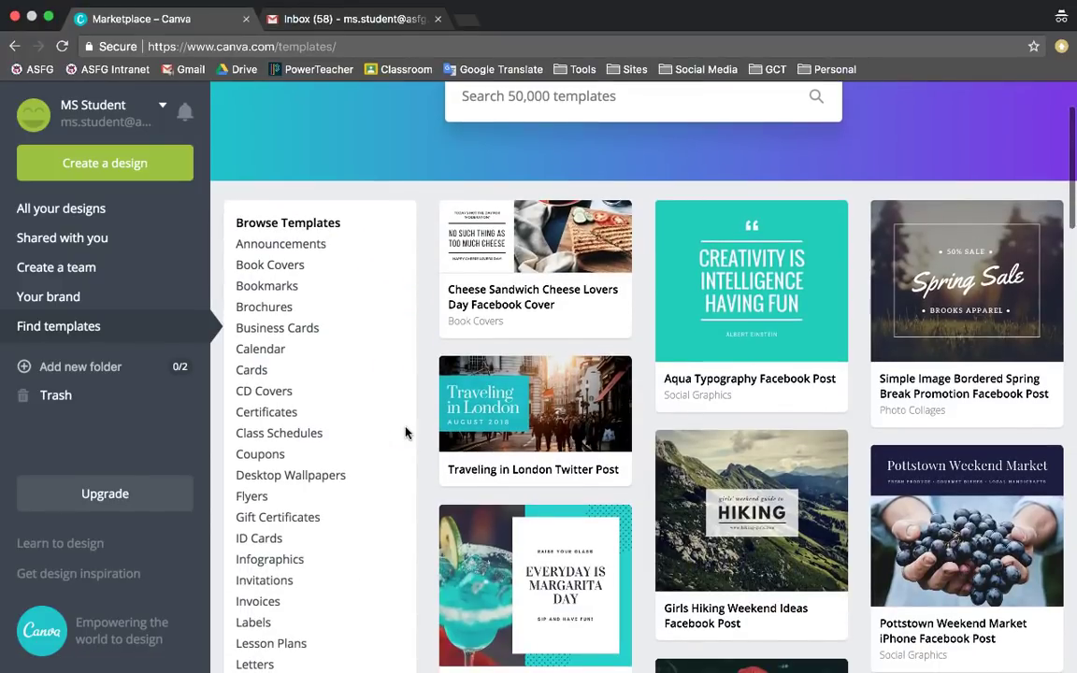
pyautogui.scroll(-3, 406, 432)
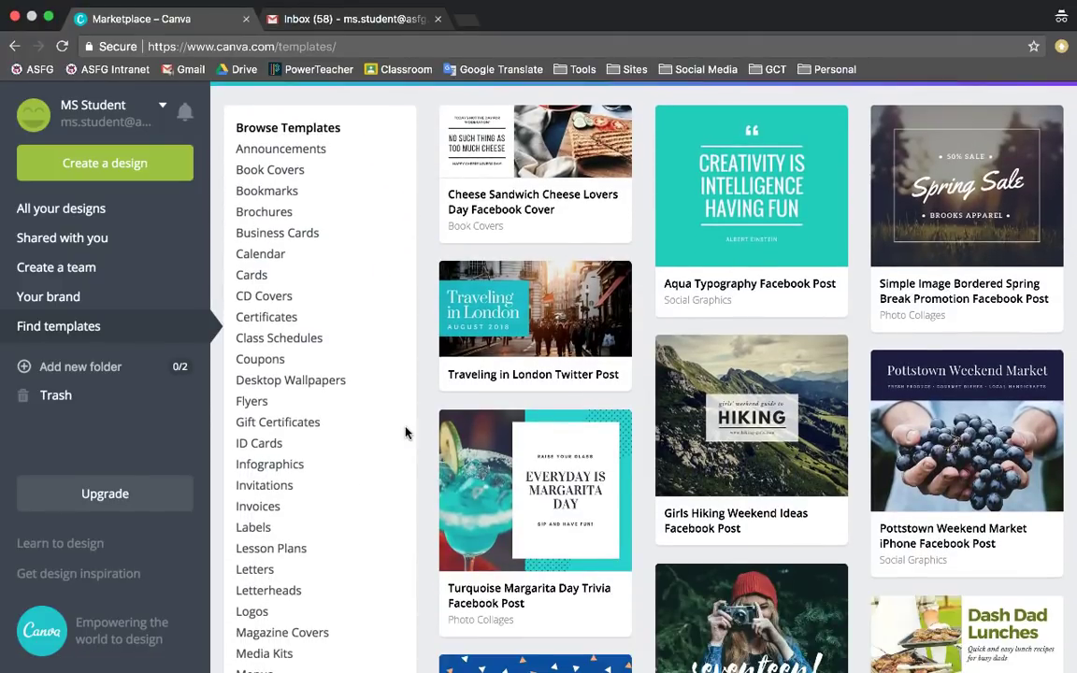
pyautogui.click(287, 470)
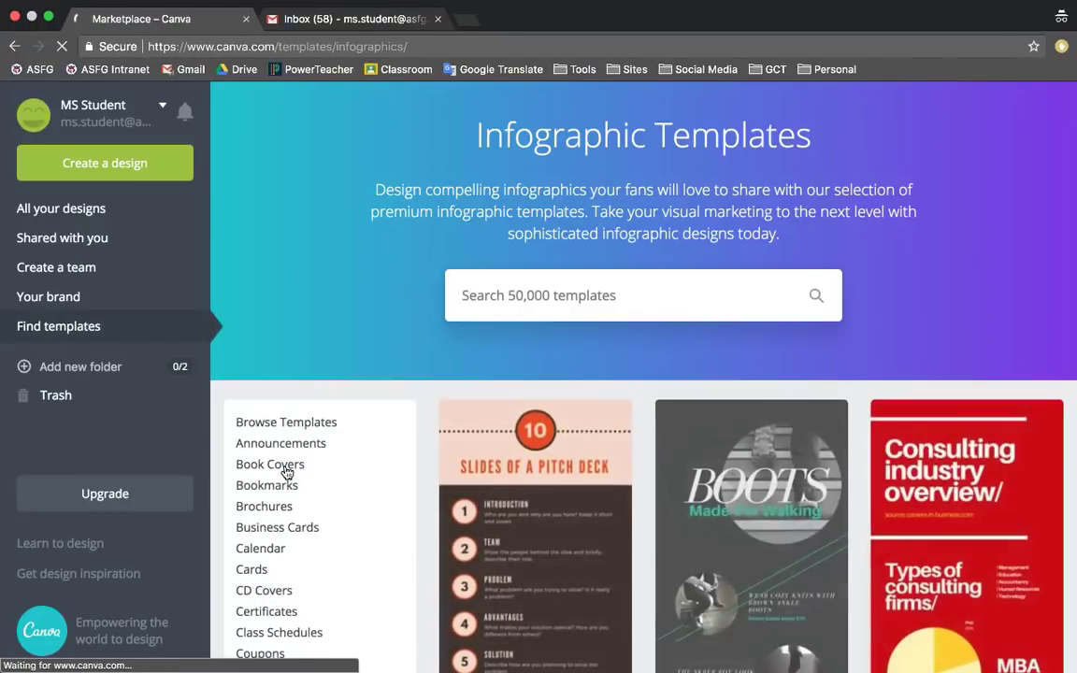
pyautogui.scroll(-4, 374, 437)
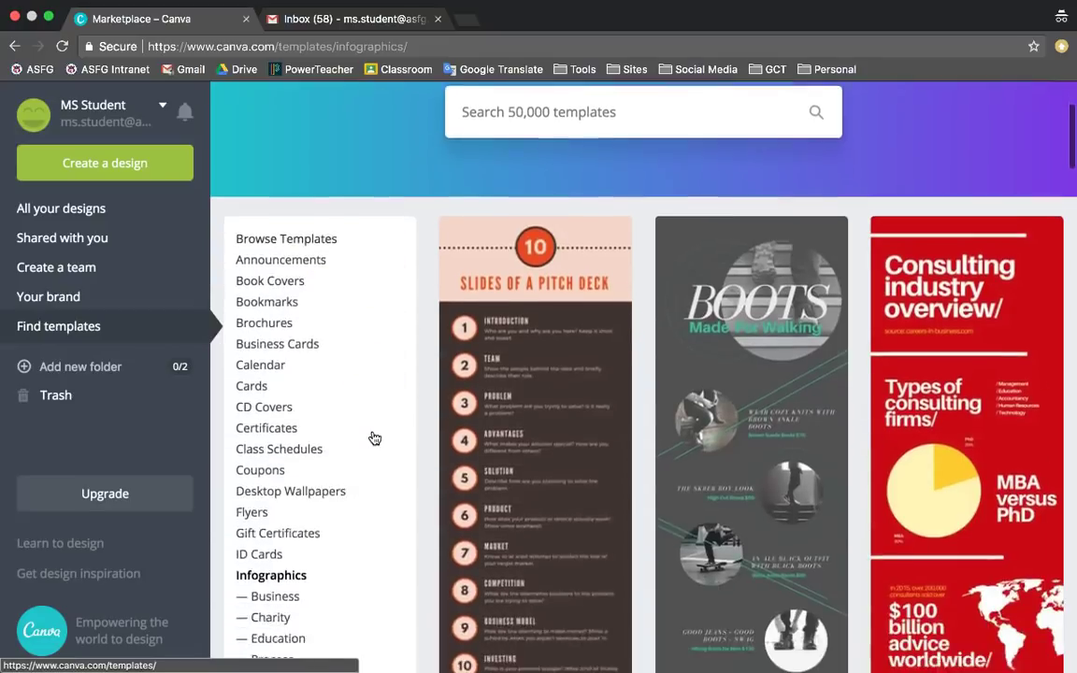
pyautogui.scroll(-4, 374, 438)
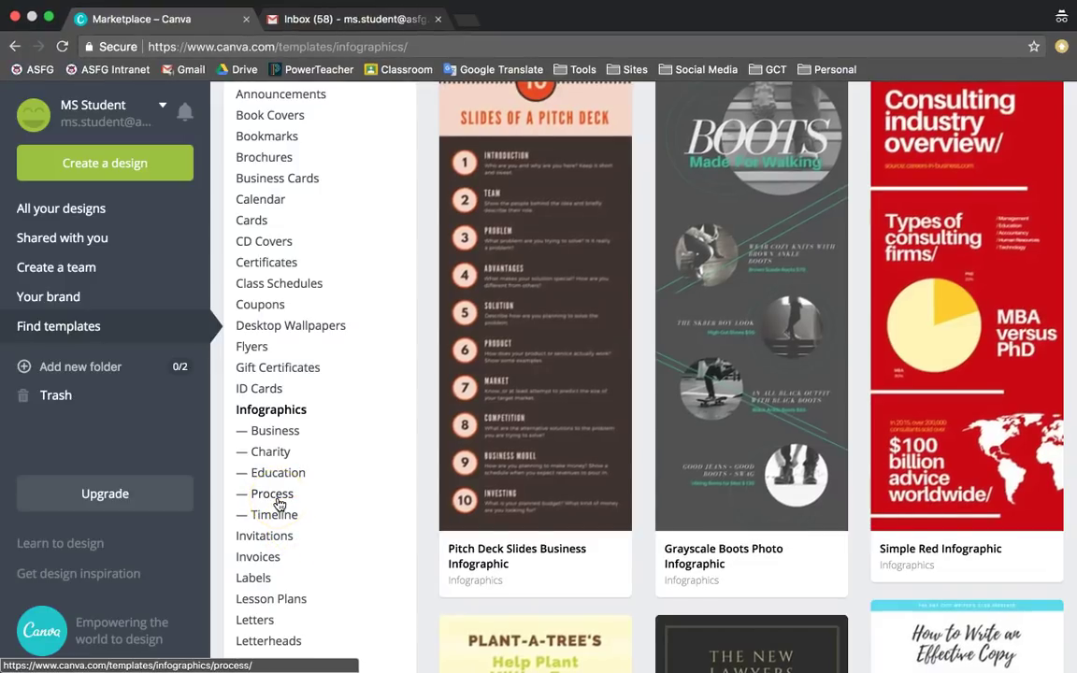
pyautogui.click(276, 500)
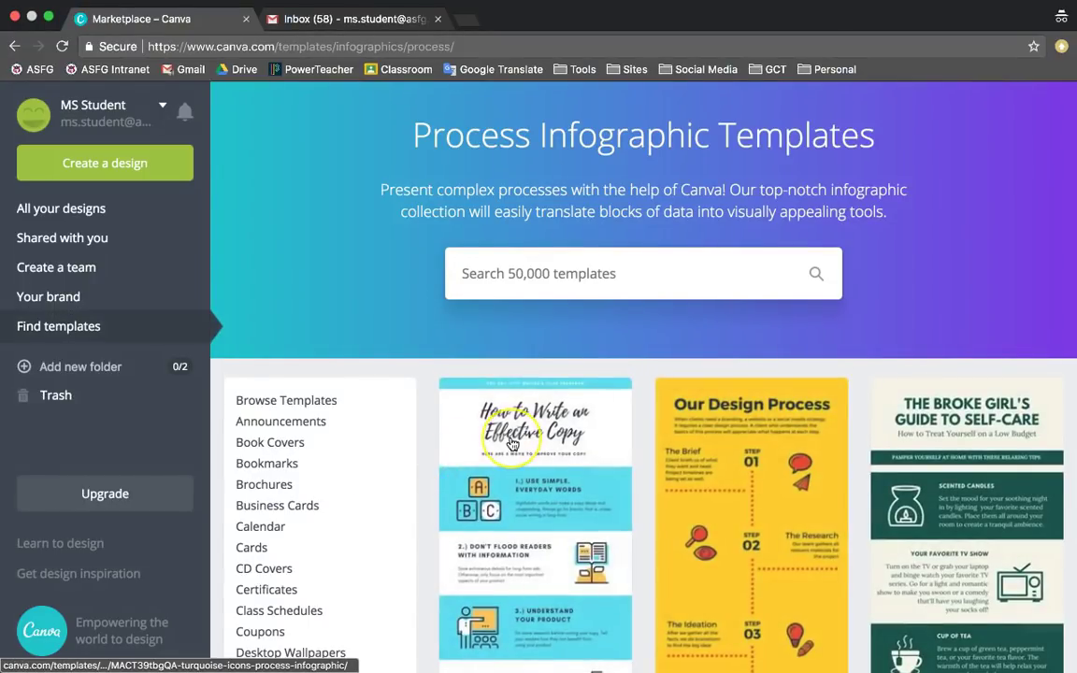
# Find the Teal Photography Process Infographic template and open it for editing
pyautogui.scroll(-3, 495, 449)
pyautogui.scroll(-5, 512, 444)
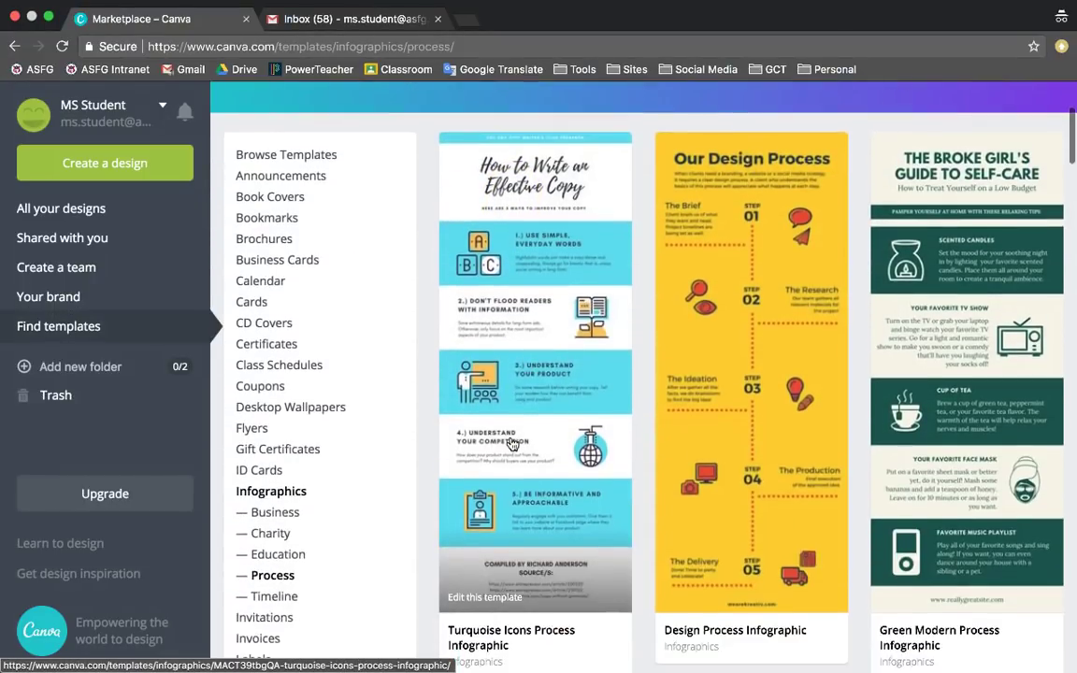
pyautogui.scroll(-3, 513, 444)
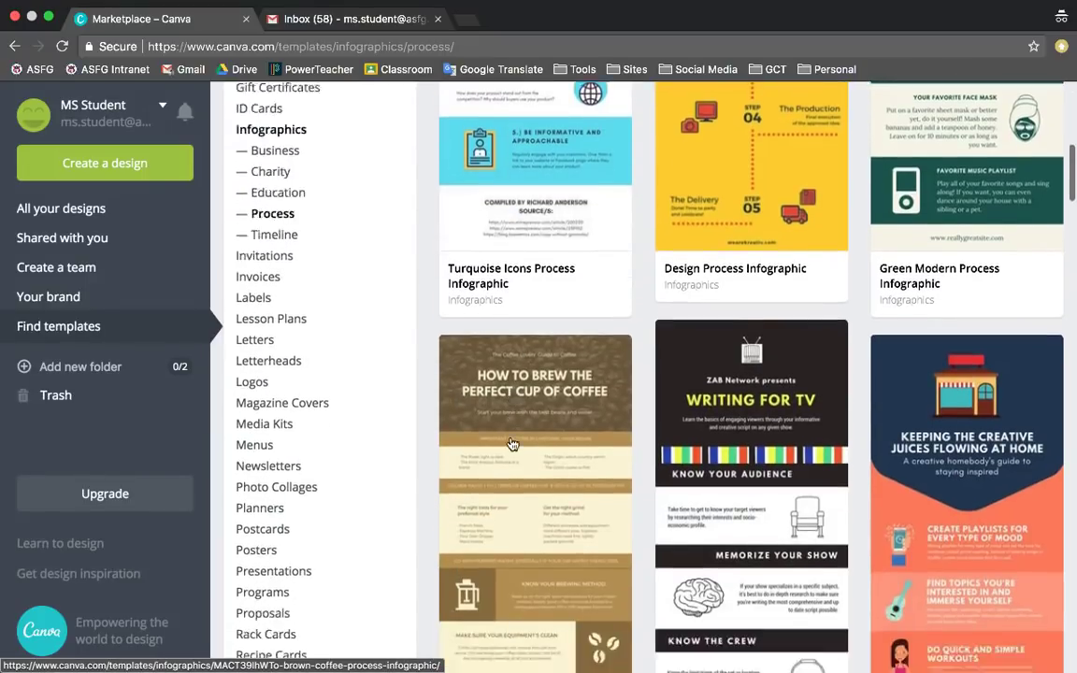
pyautogui.scroll(-3, 513, 444)
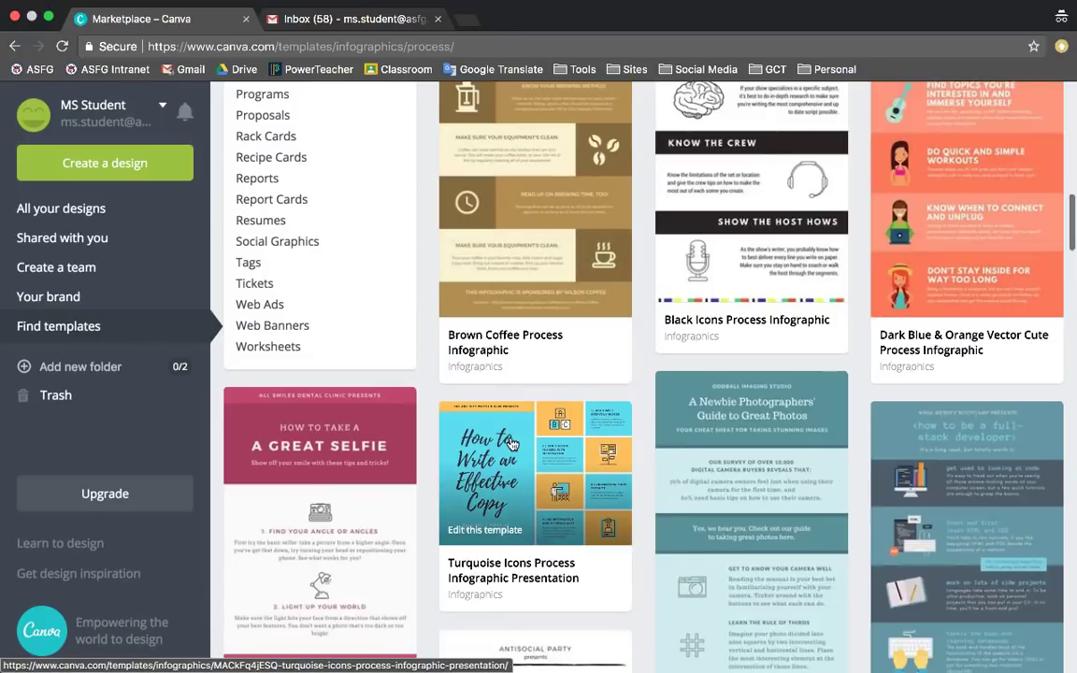
pyautogui.scroll(-1, 512, 445)
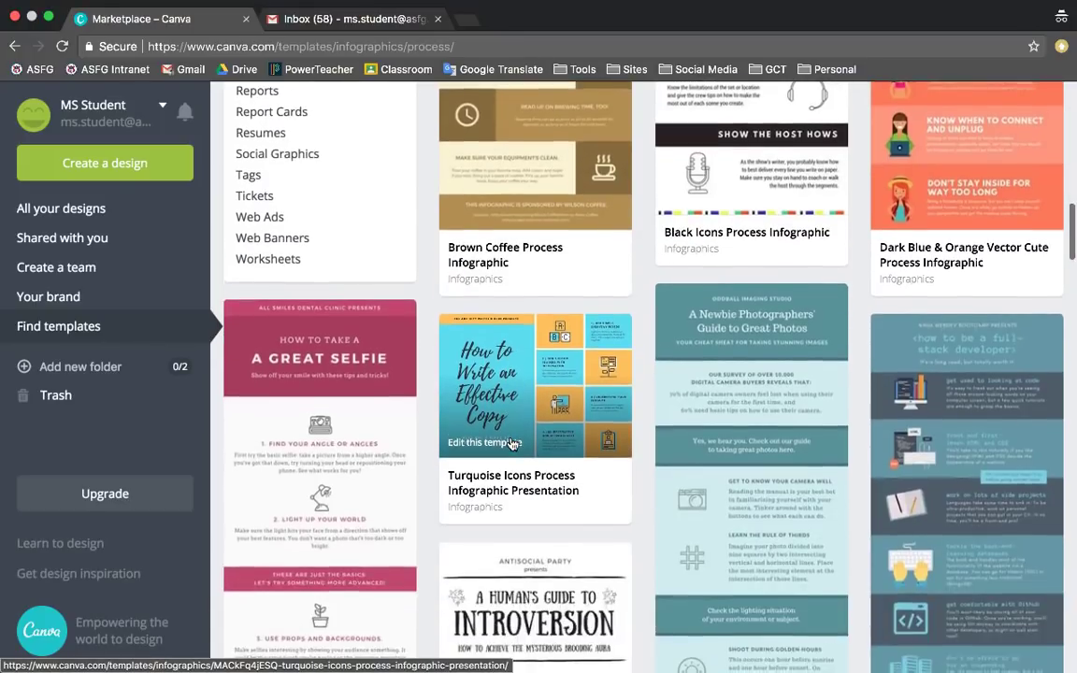
pyautogui.scroll(-2, 806, 362)
pyautogui.scroll(-1, 808, 360)
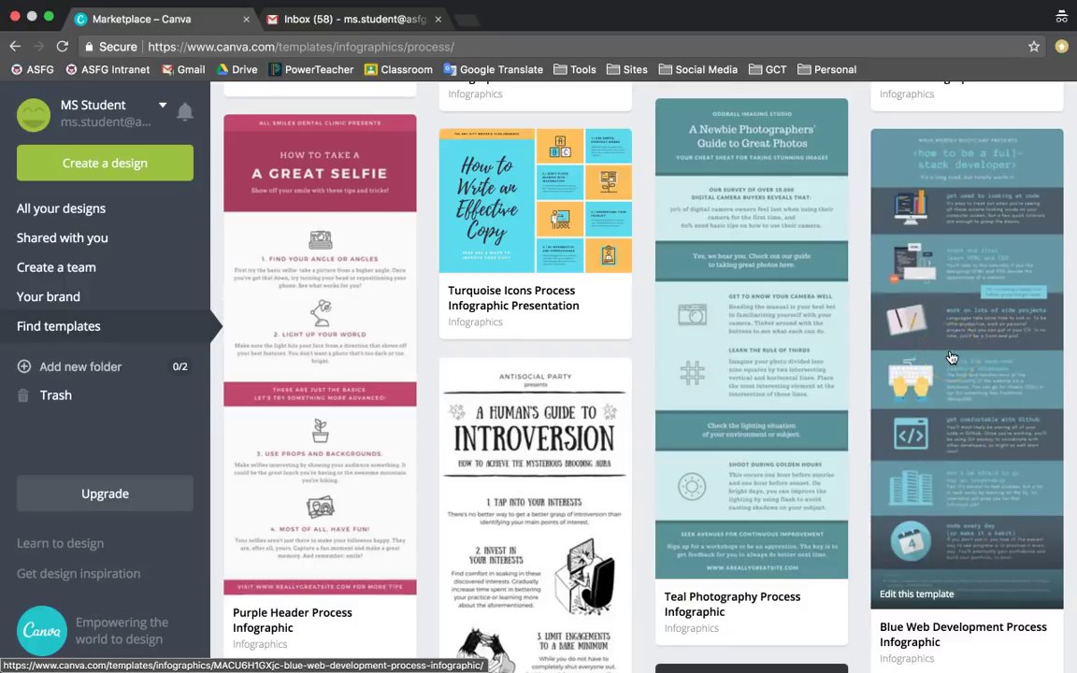
pyautogui.scroll(-2, 782, 349)
pyautogui.scroll(2, 782, 353)
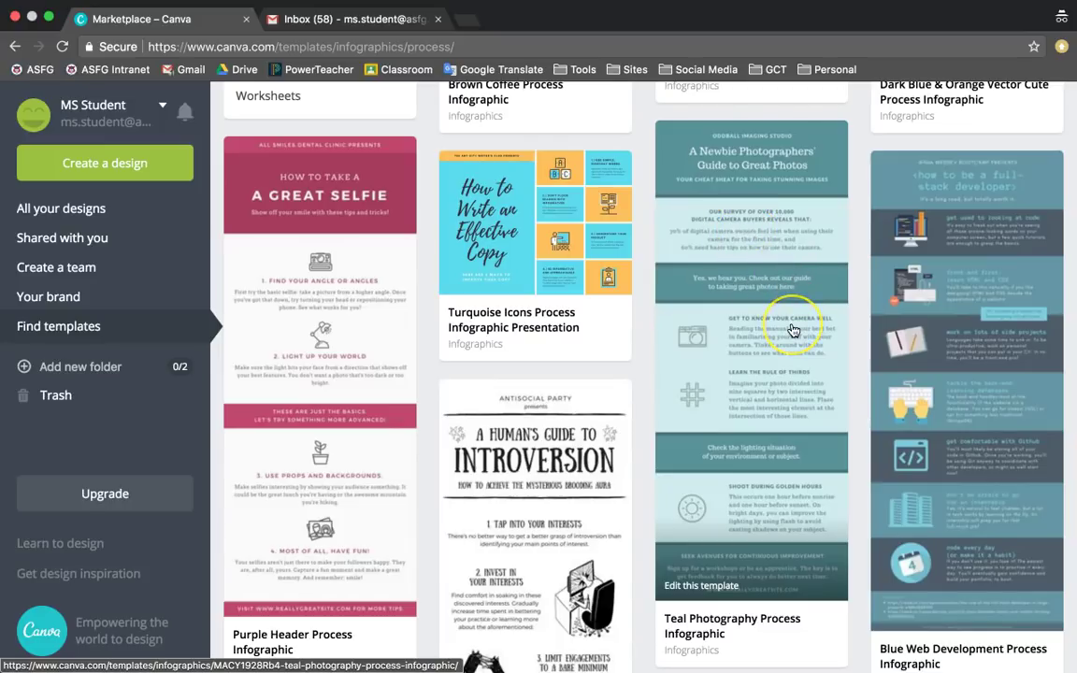
pyautogui.click(792, 330)
pyautogui.click(929, 122)
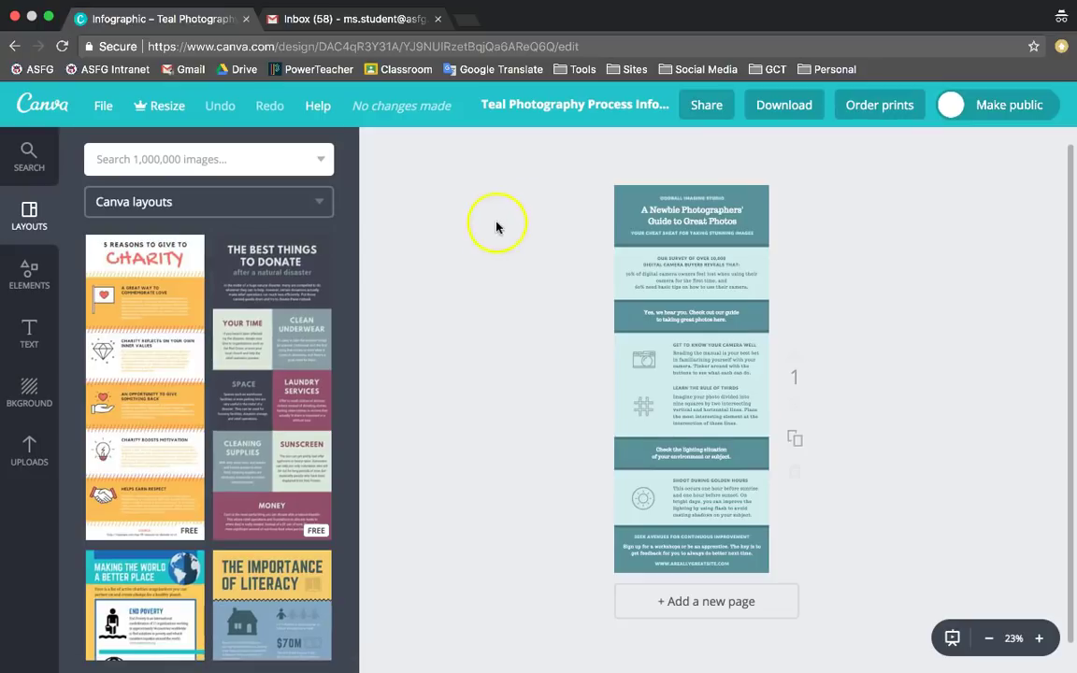
pyautogui.scroll(-3, 238, 332)
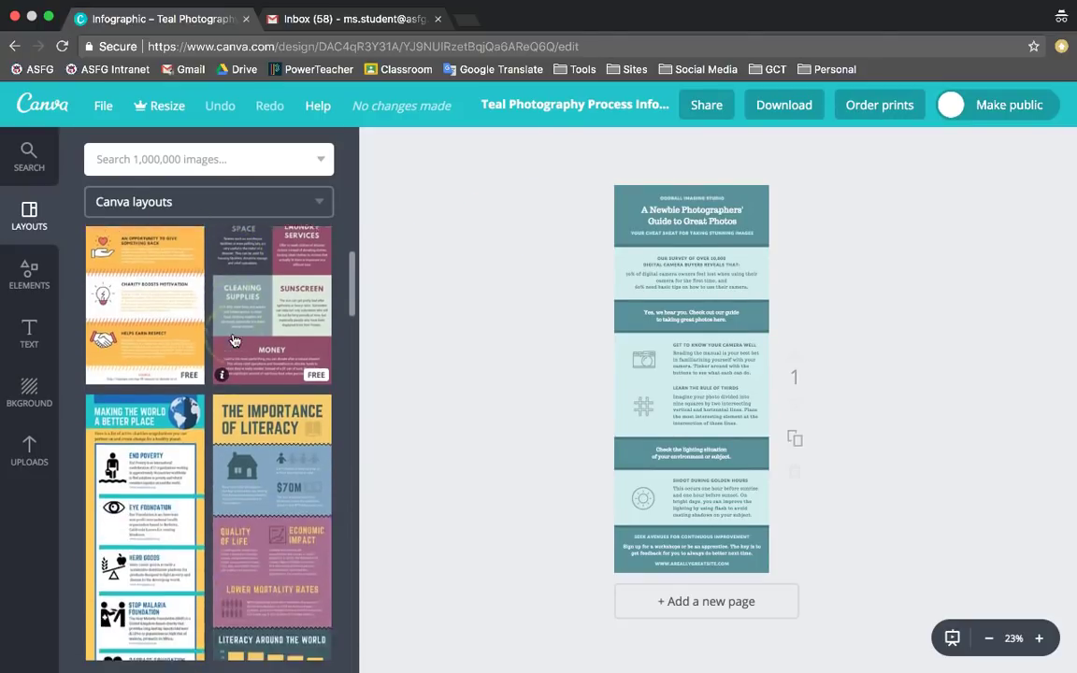
pyautogui.scroll(-2, 234, 339)
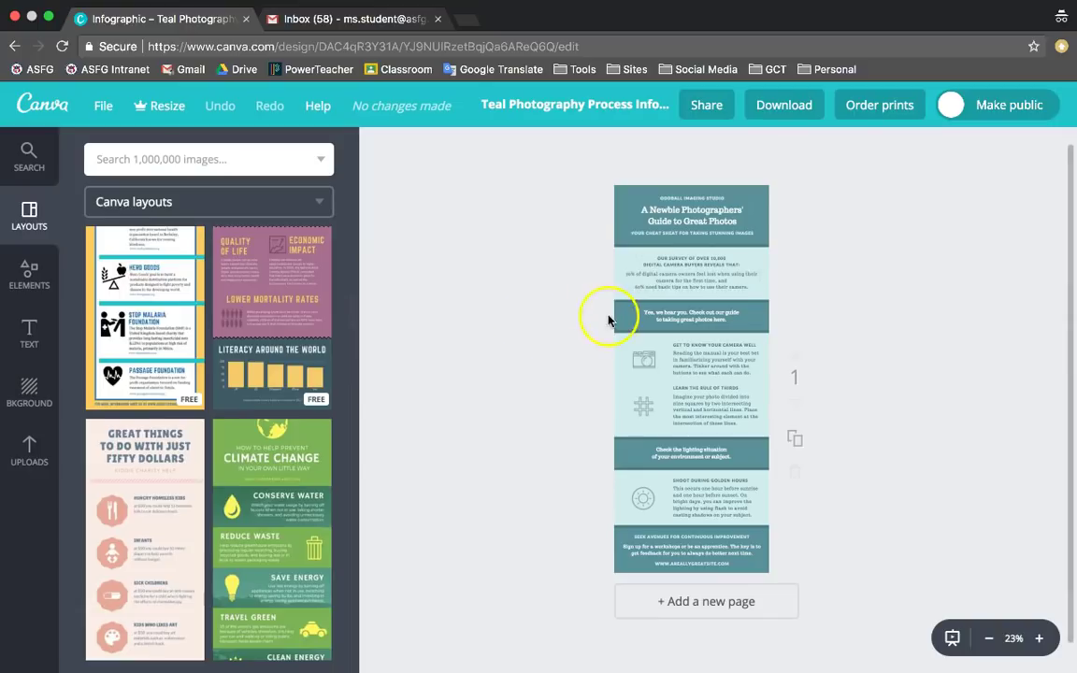
pyautogui.scroll(-2, 155, 384)
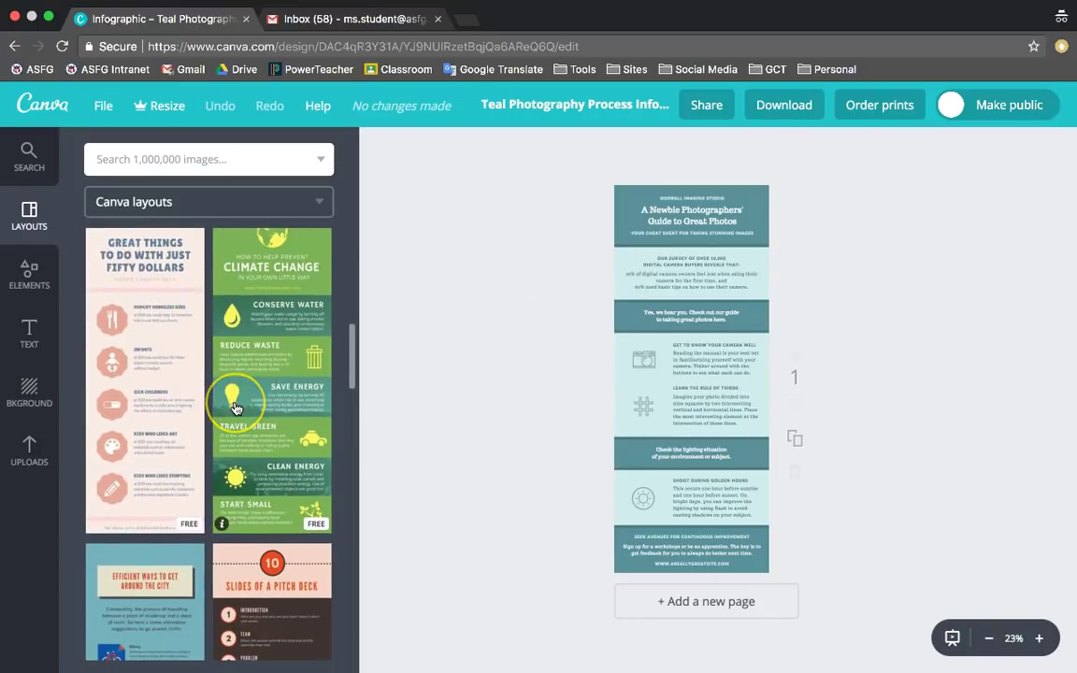
pyautogui.scroll(-5, 235, 408)
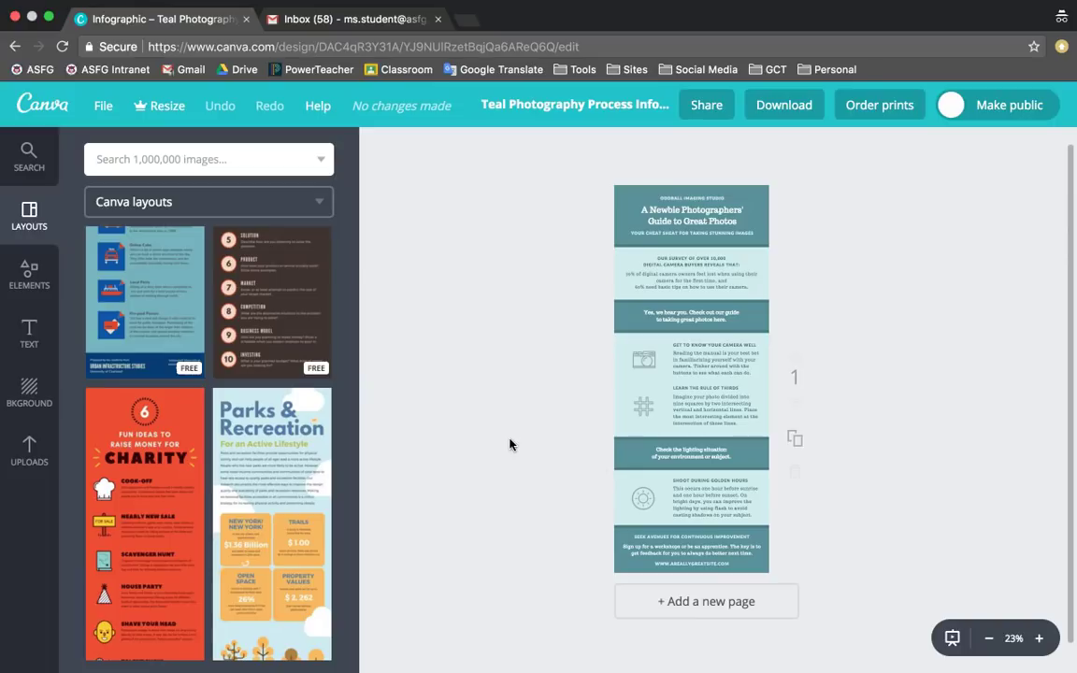
# Replace the infographic's main heading with "Title of Your Infographic Here"
pyautogui.click(1037, 638)
pyautogui.click(1039, 639)
pyautogui.scroll(5, 935, 447)
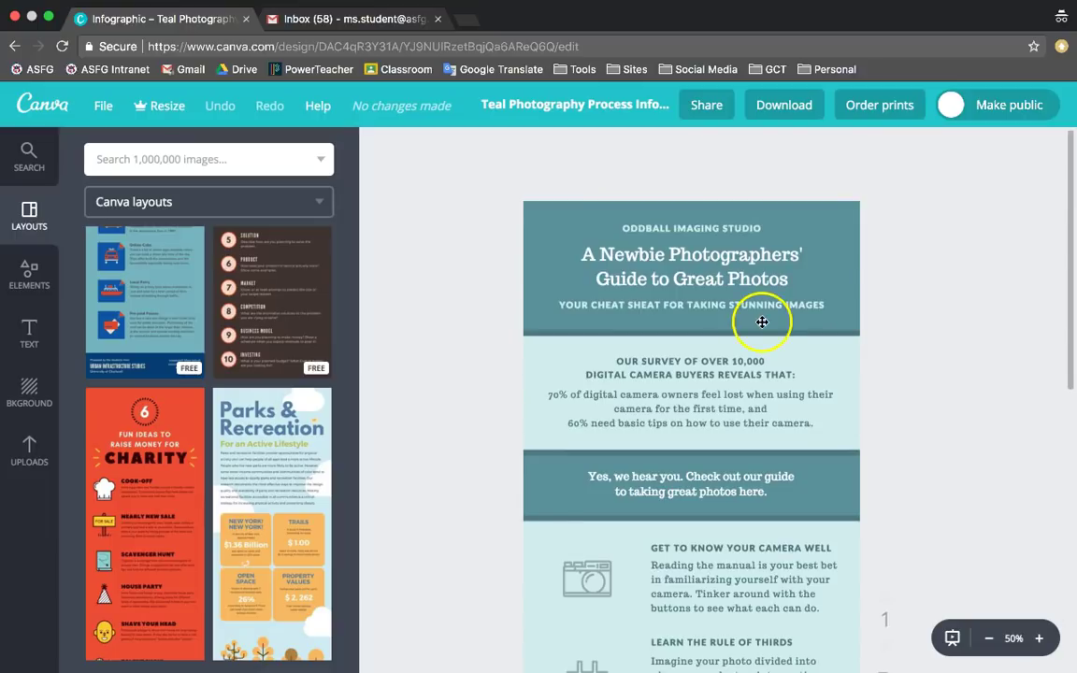
pyautogui.click(692, 252)
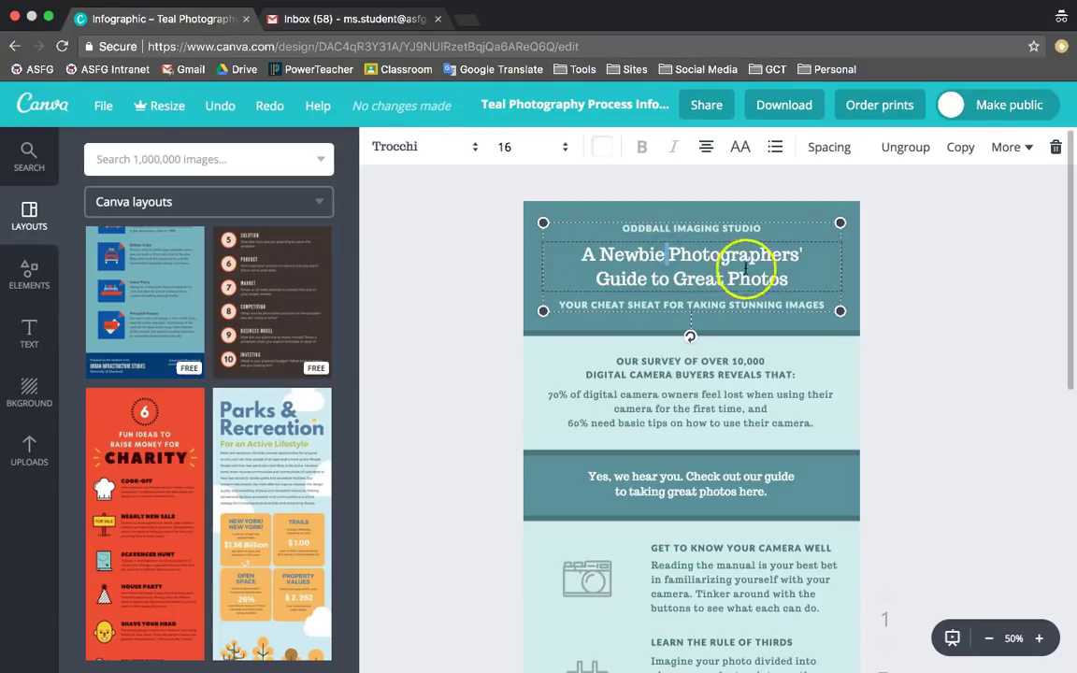
pyautogui.moveTo(799, 270); pyautogui.dragTo(591, 261)
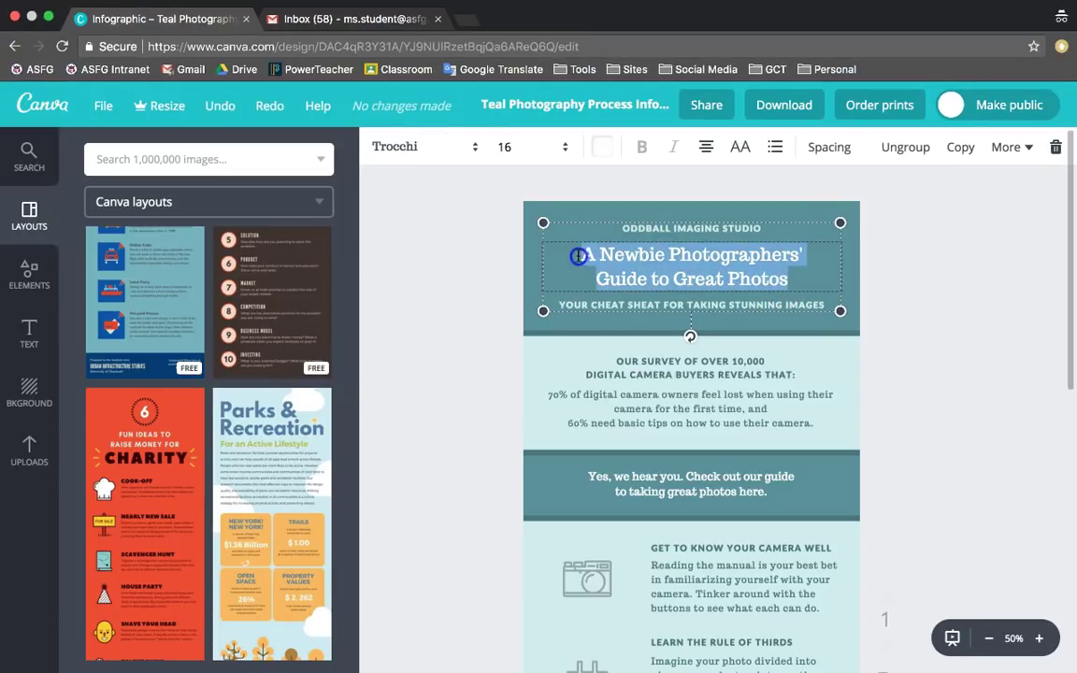
pyautogui.write('Title of Your Infog')
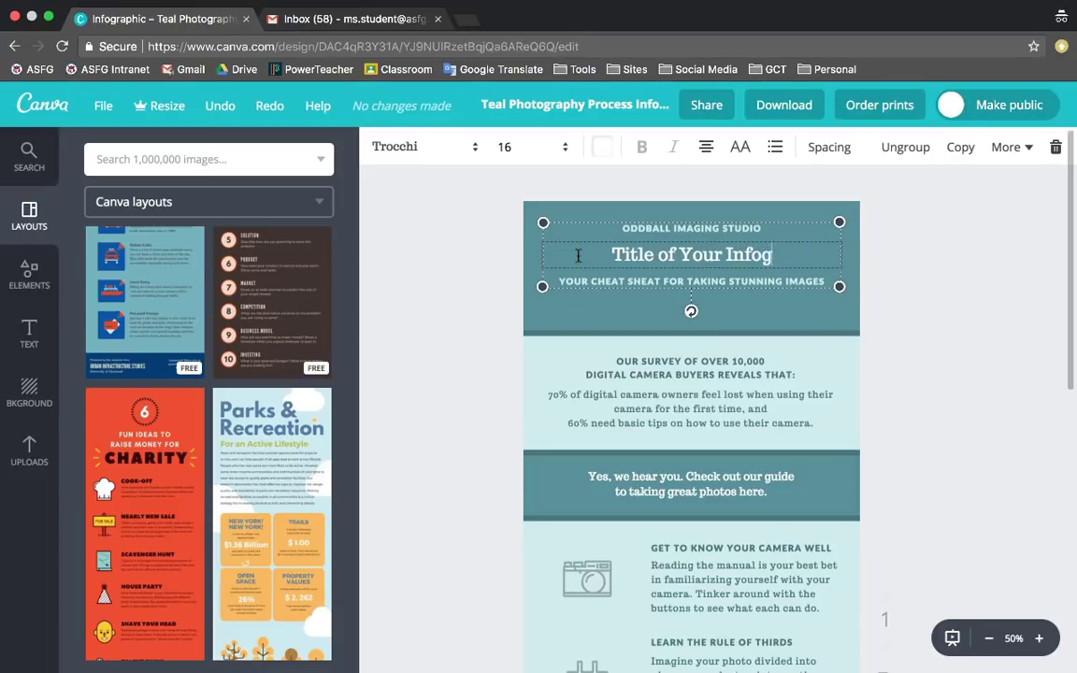
pyautogui.write('raphic Here')
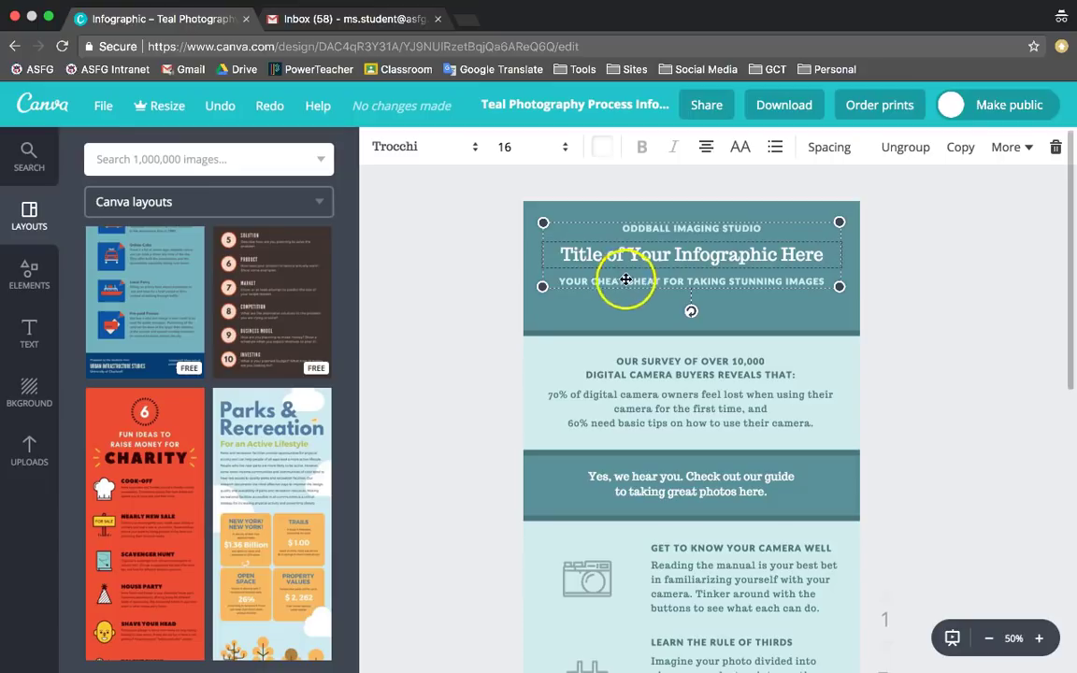
# Replace the subtitle below the main heading with "HOW TO CREATE INFOGRAPHICS WITH CANVA"
pyautogui.click(680, 280)
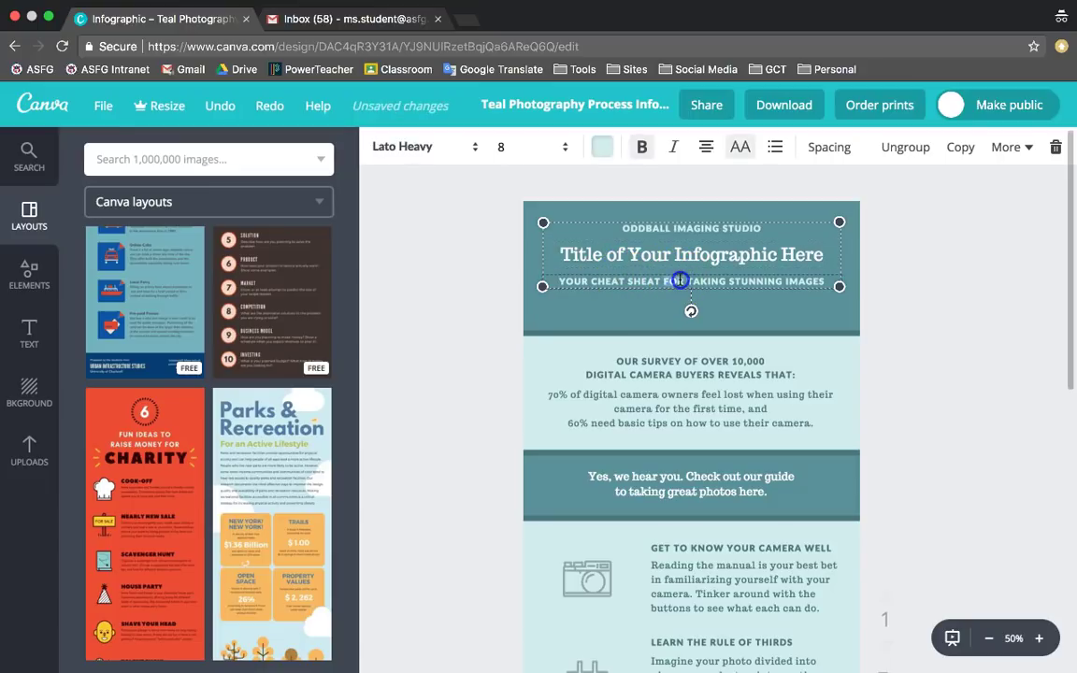
pyautogui.click(681, 280)
pyautogui.write('HOW TO ')
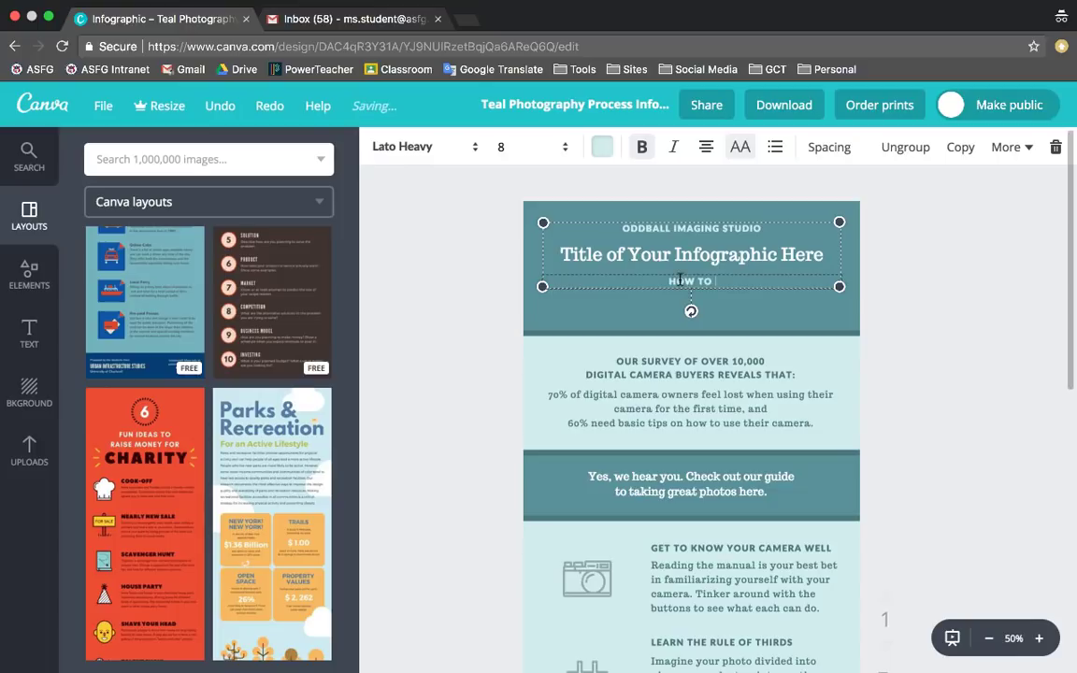
pyautogui.write('CREATE INFOGRAPHICS WITH CANVA')
# Switch the subtitle's uppercase formatting off and back on
pyautogui.click(671, 278)
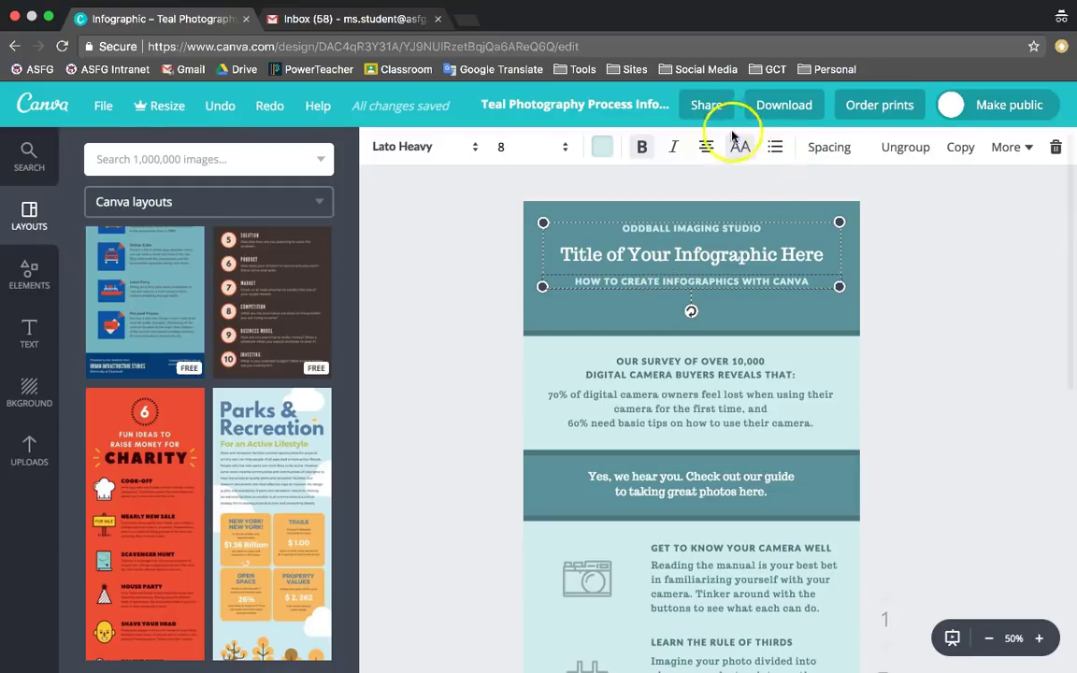
pyautogui.tripleClick(710, 279)
pyautogui.click(739, 147)
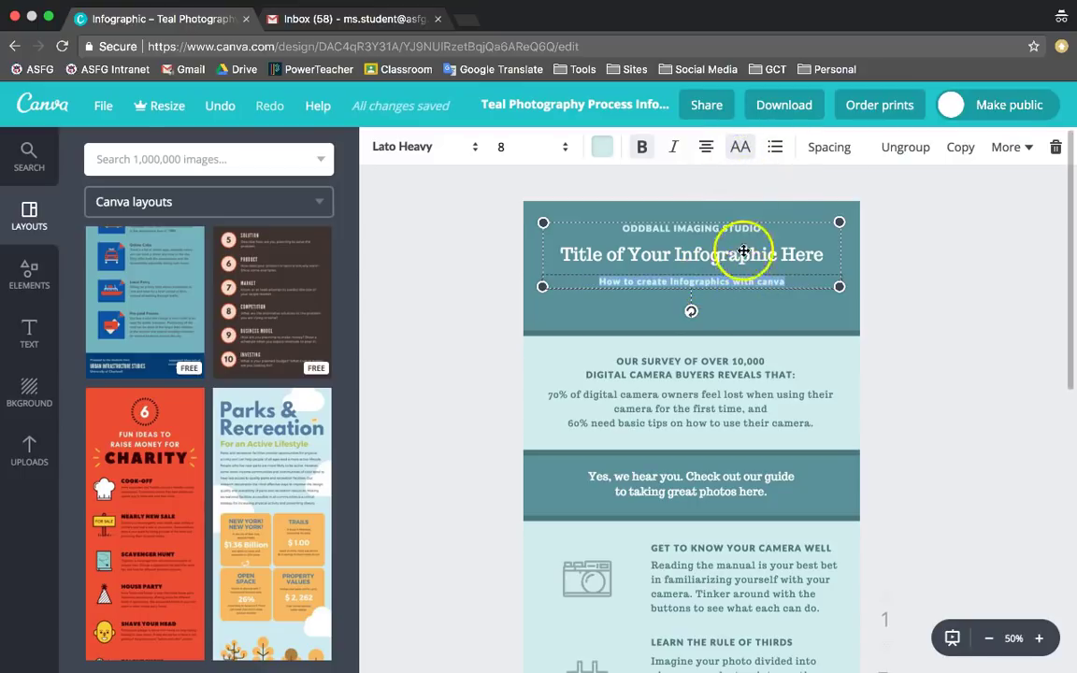
pyautogui.click(739, 148)
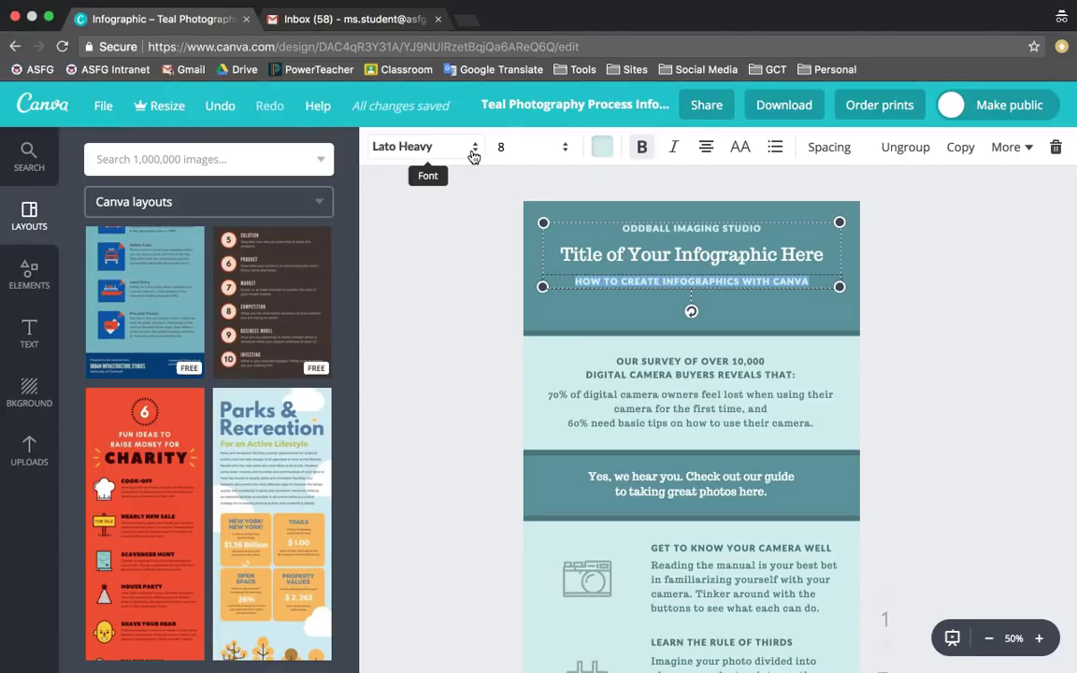
pyautogui.click(474, 156)
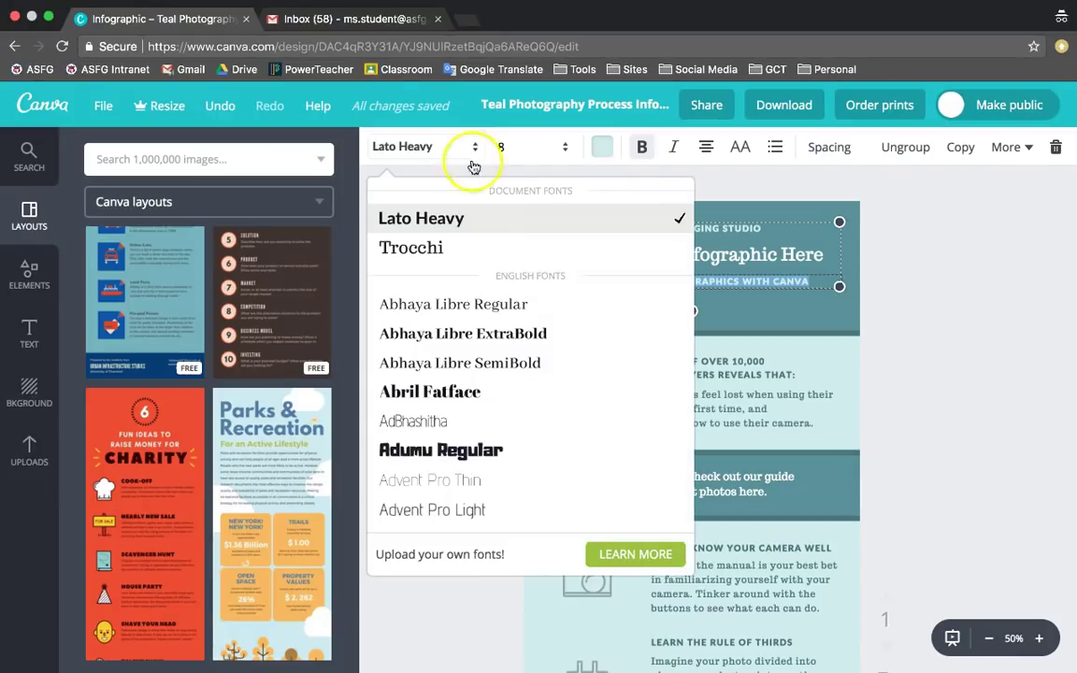
pyautogui.scroll(-3, 503, 361)
pyautogui.scroll(-10, 503, 361)
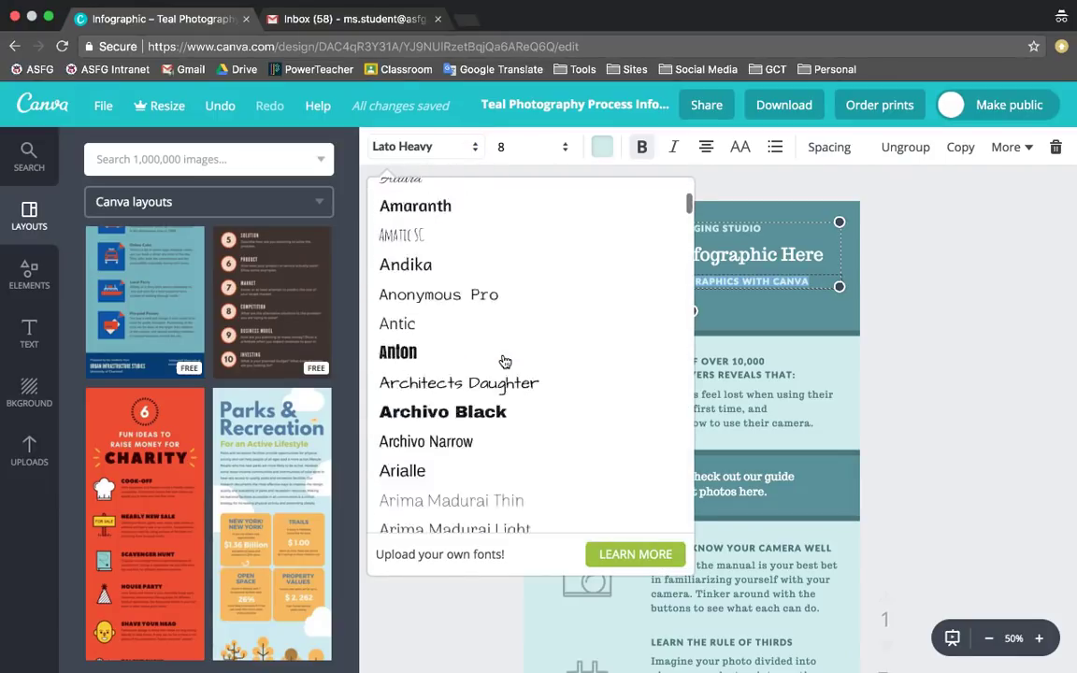
pyautogui.scroll(-5, 503, 361)
pyautogui.click(458, 631)
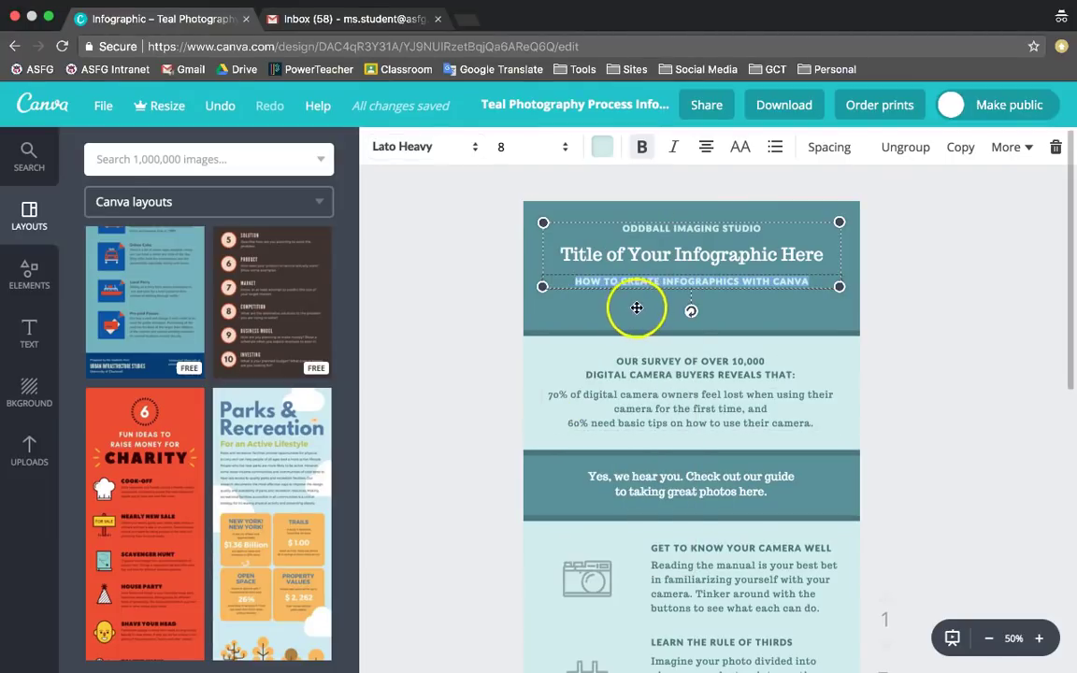
# Set the subtitle's text colour to the custom light blue #65bddb
pyautogui.click(603, 148)
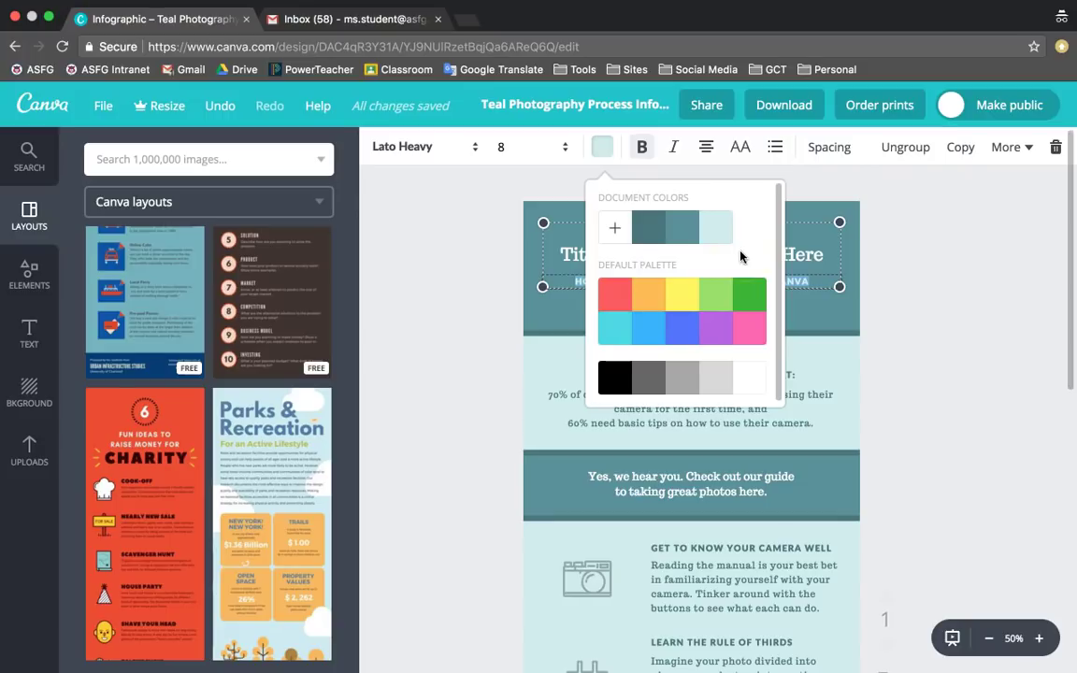
pyautogui.click(613, 230)
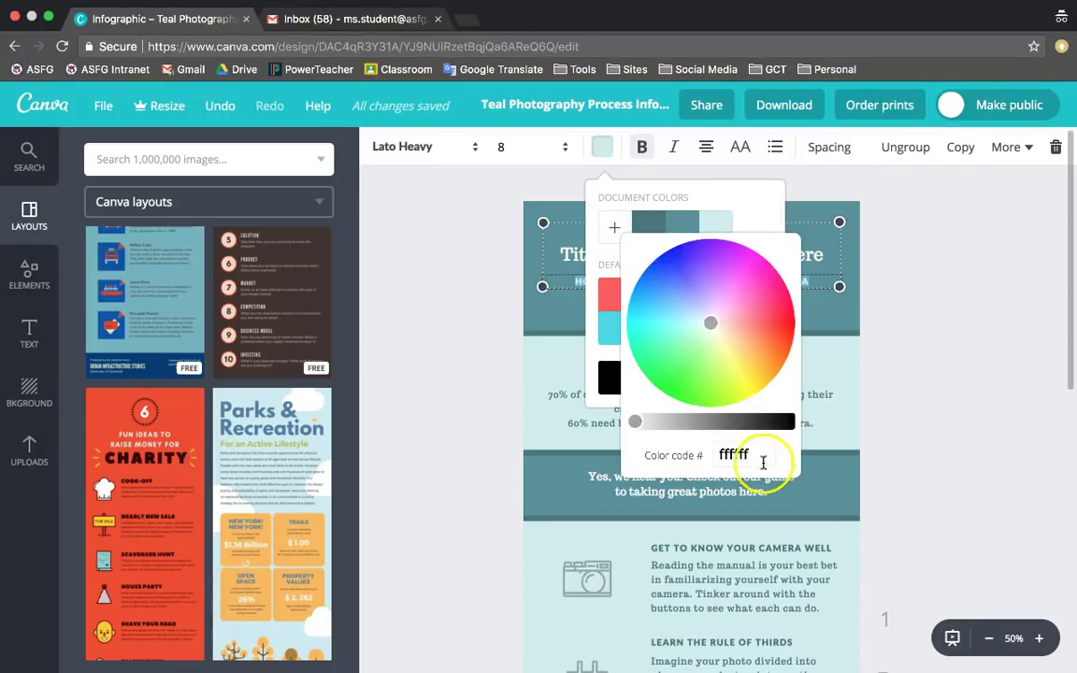
pyautogui.moveTo(755, 363); pyautogui.dragTo(684, 295)
pyautogui.moveTo(698, 336); pyautogui.dragTo(671, 312)
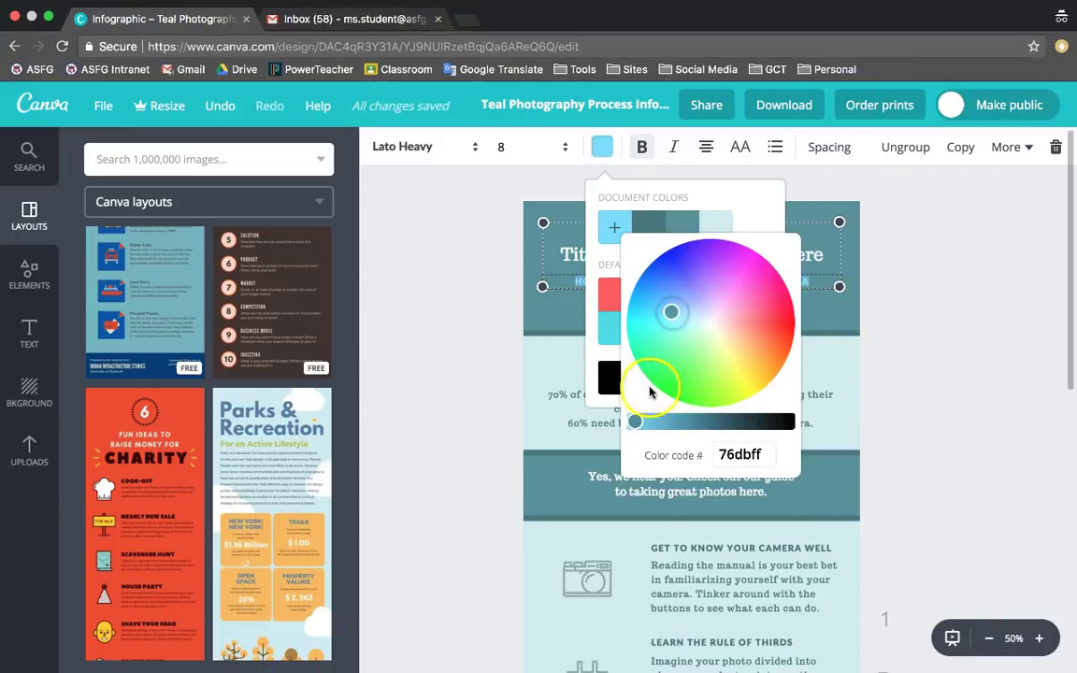
pyautogui.moveTo(635, 421); pyautogui.dragTo(663, 421)
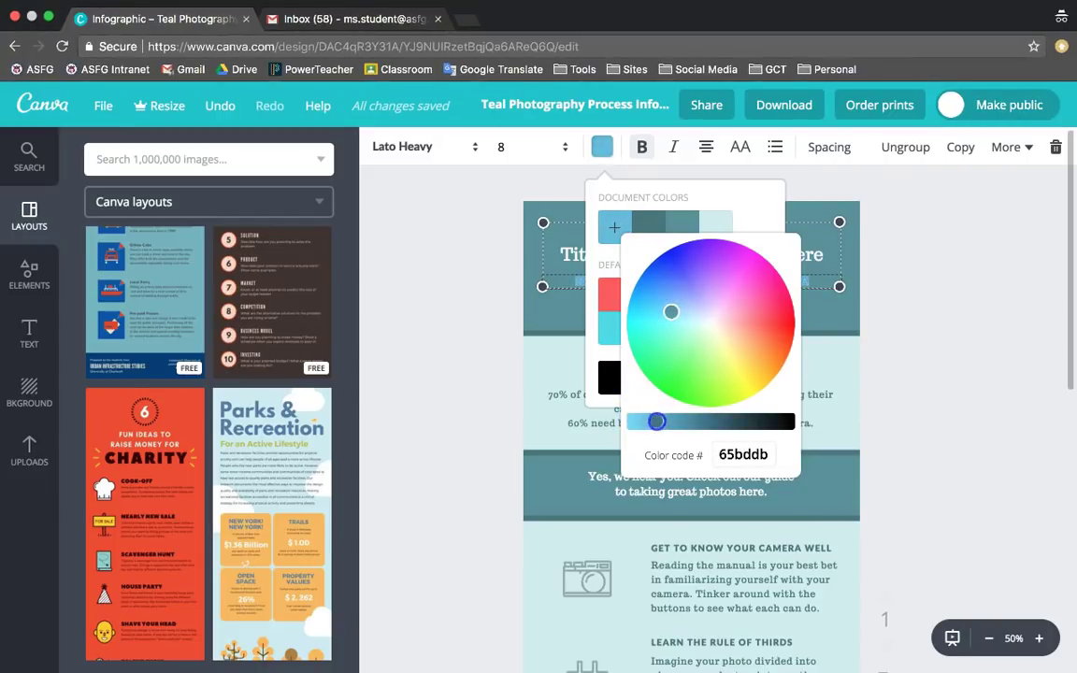
pyautogui.click(457, 332)
pyautogui.click(604, 147)
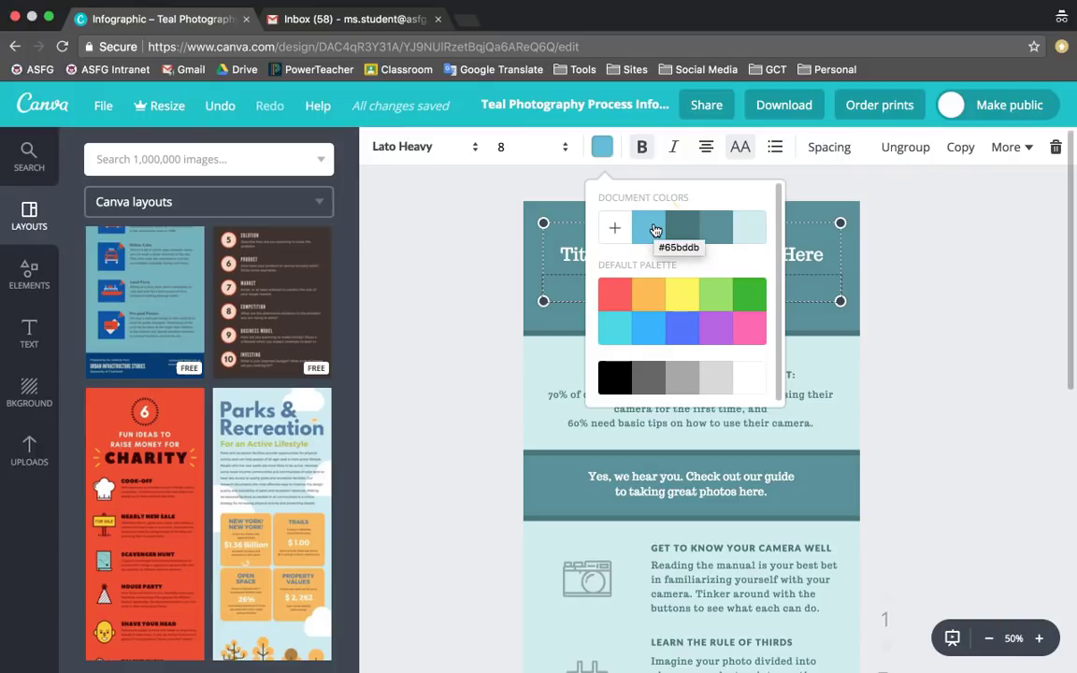
pyautogui.click(885, 320)
# Increase the subtitle's font size to 14
pyautogui.click(772, 293)
pyautogui.click(772, 294)
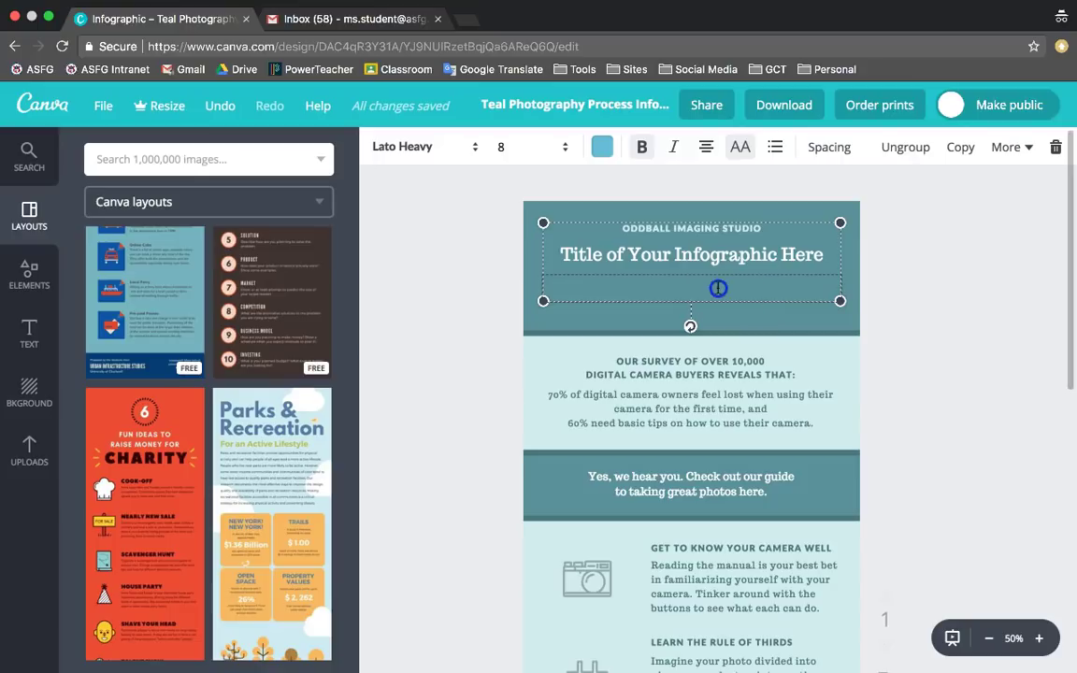
pyautogui.click(655, 299)
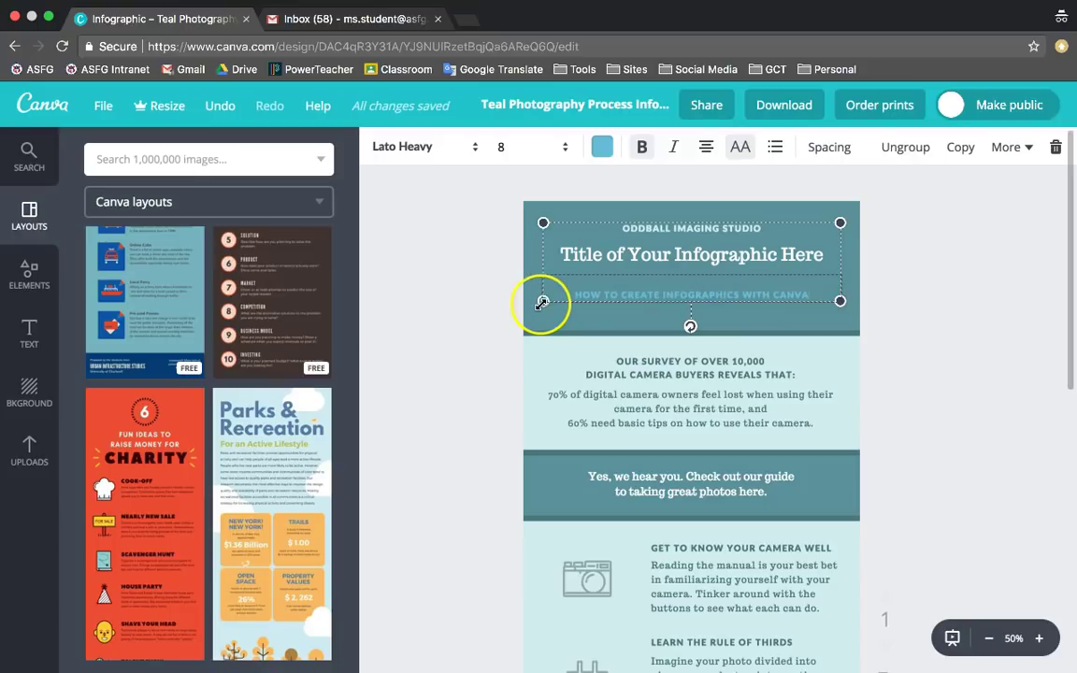
pyautogui.click(637, 284)
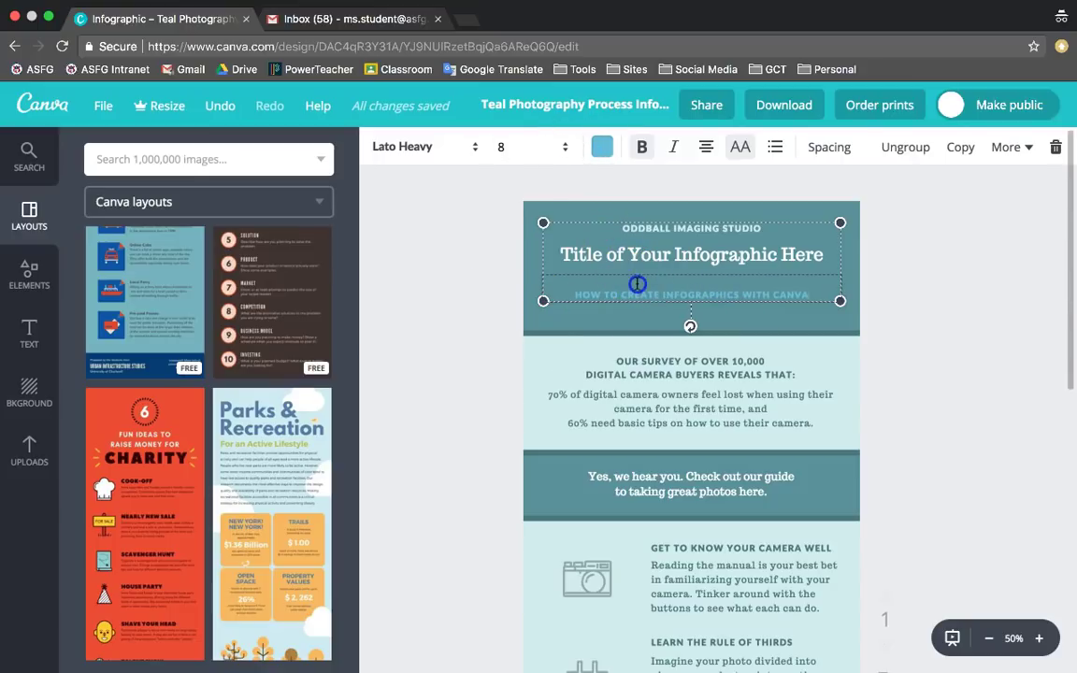
pyautogui.tripleClick(637, 293)
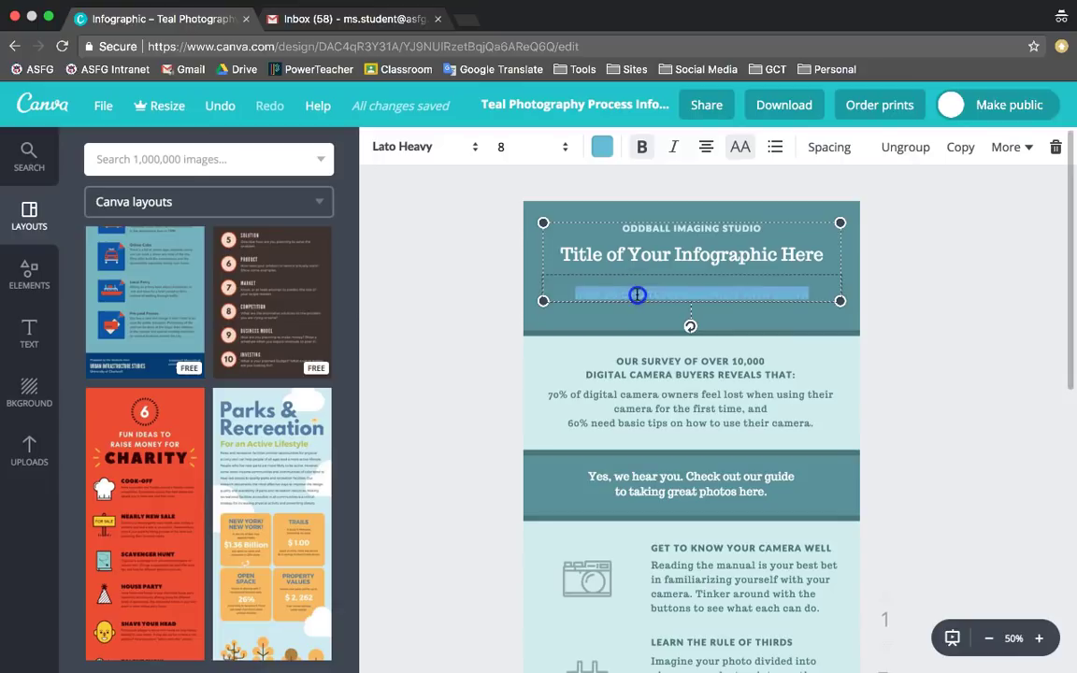
pyautogui.click(555, 144)
pyautogui.click(520, 291)
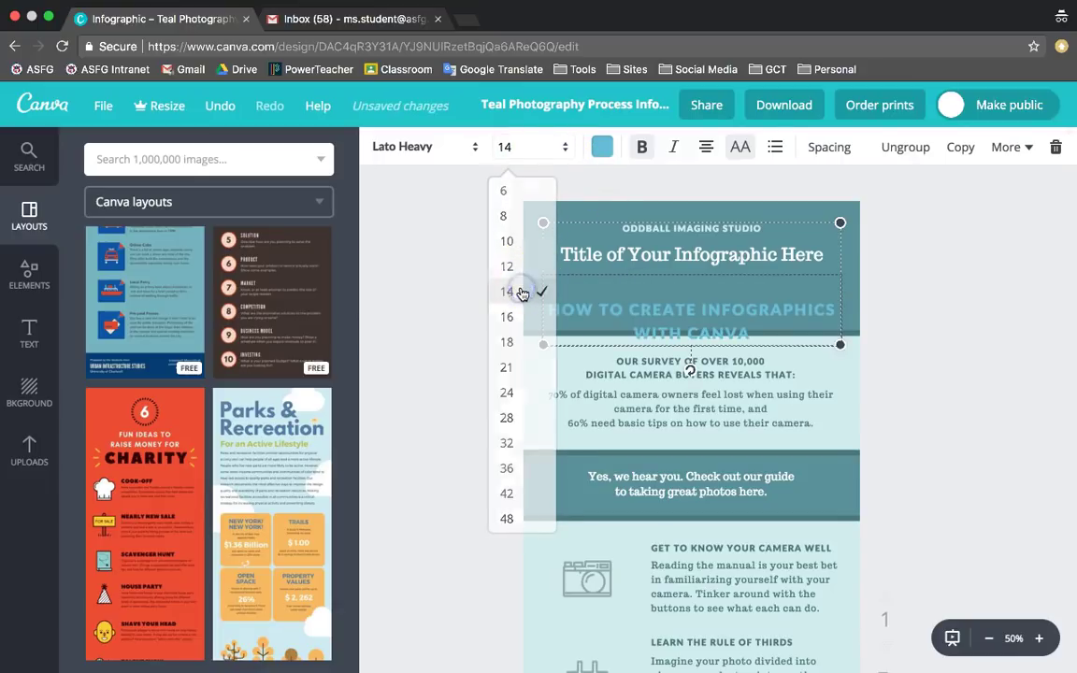
# Remove the blank line above the subtitle text and deselect the text group
pyautogui.click(651, 286)
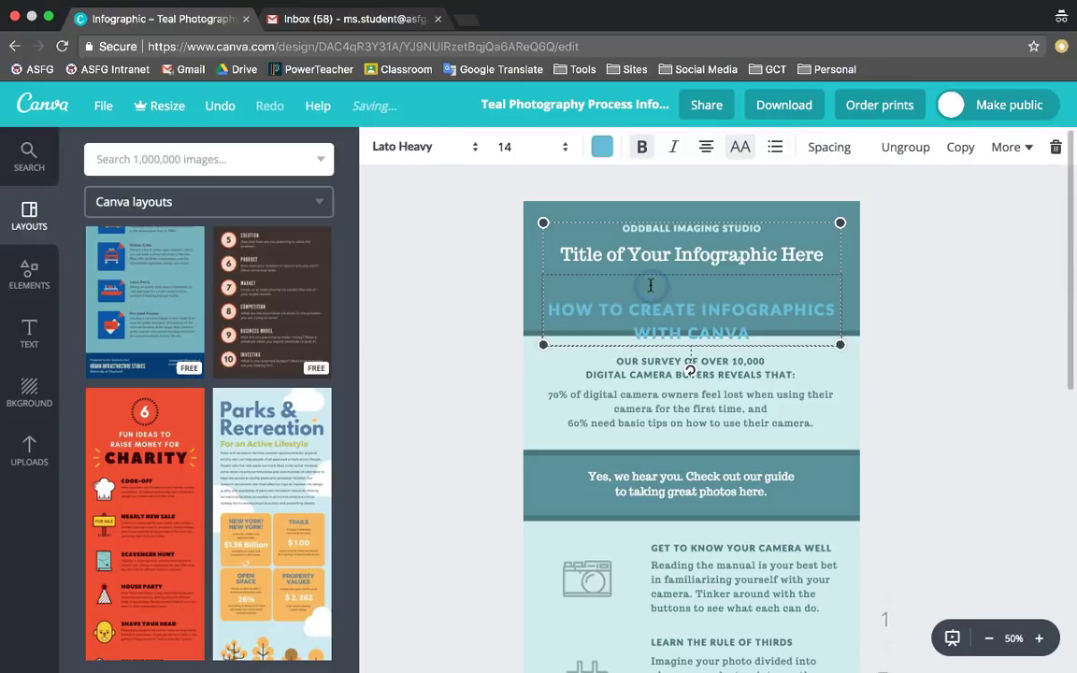
pyautogui.click(552, 311)
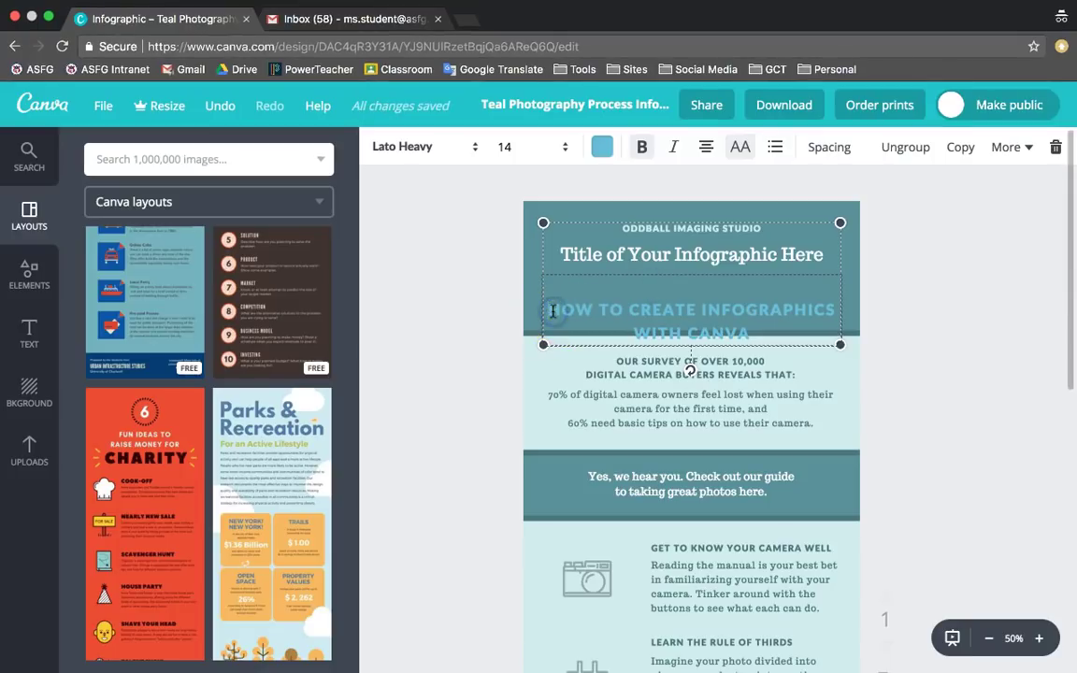
pyautogui.click(1005, 347)
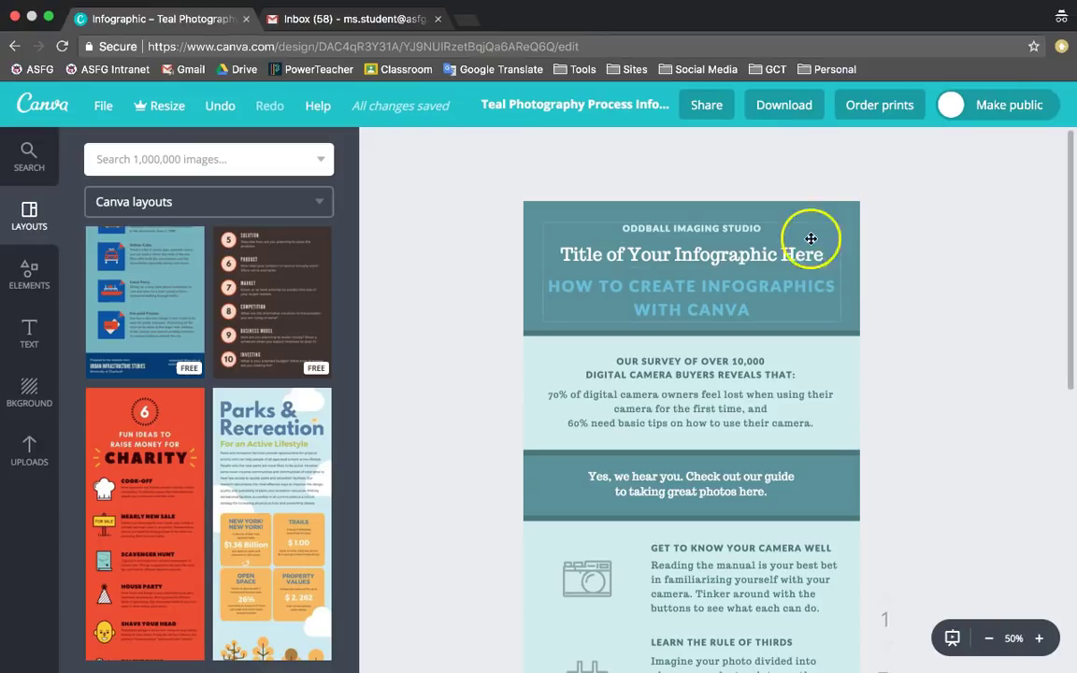
# Move the header text group slightly up and to the right on the banner, and ungroup it
pyautogui.moveTo(771, 245)
pyautogui.mouseDown()
pyautogui.moveTo(750, 232)
pyautogui.moveTo(781, 236)
pyautogui.mouseUp()
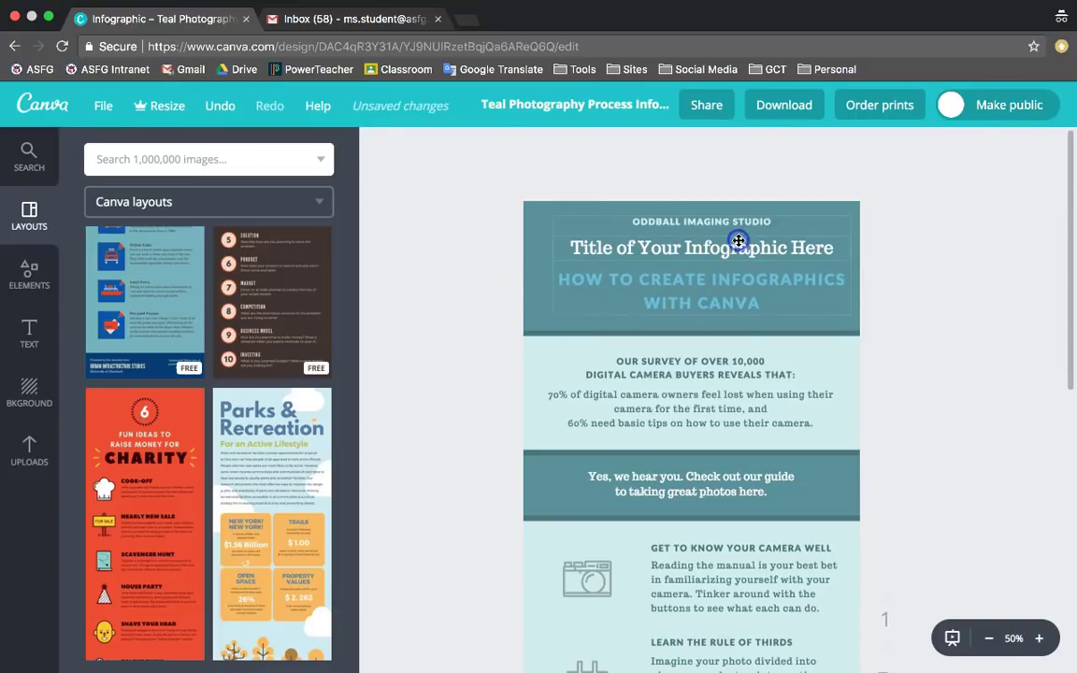
pyautogui.click(739, 241)
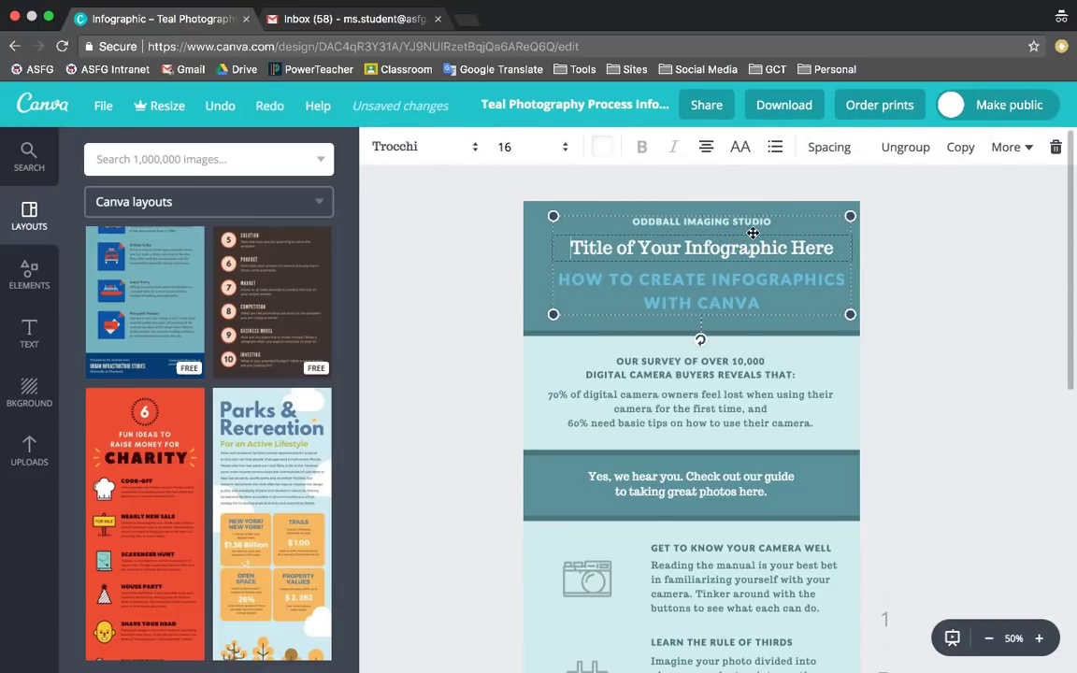
pyautogui.click(896, 157)
pyautogui.click(904, 267)
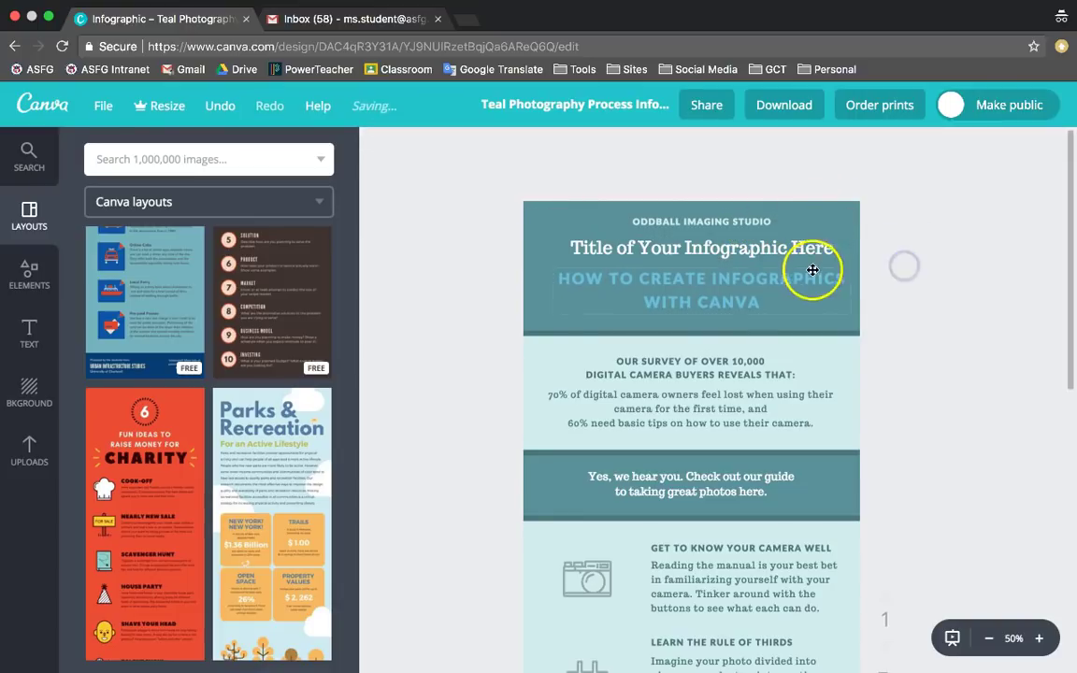
# Nudge the subtitle into place and group all header texts together with their banner background
pyautogui.moveTo(813, 271); pyautogui.dragTo(767, 281)
pyautogui.click(904, 316)
pyautogui.moveTo(702, 212); pyautogui.dragTo(726, 299)
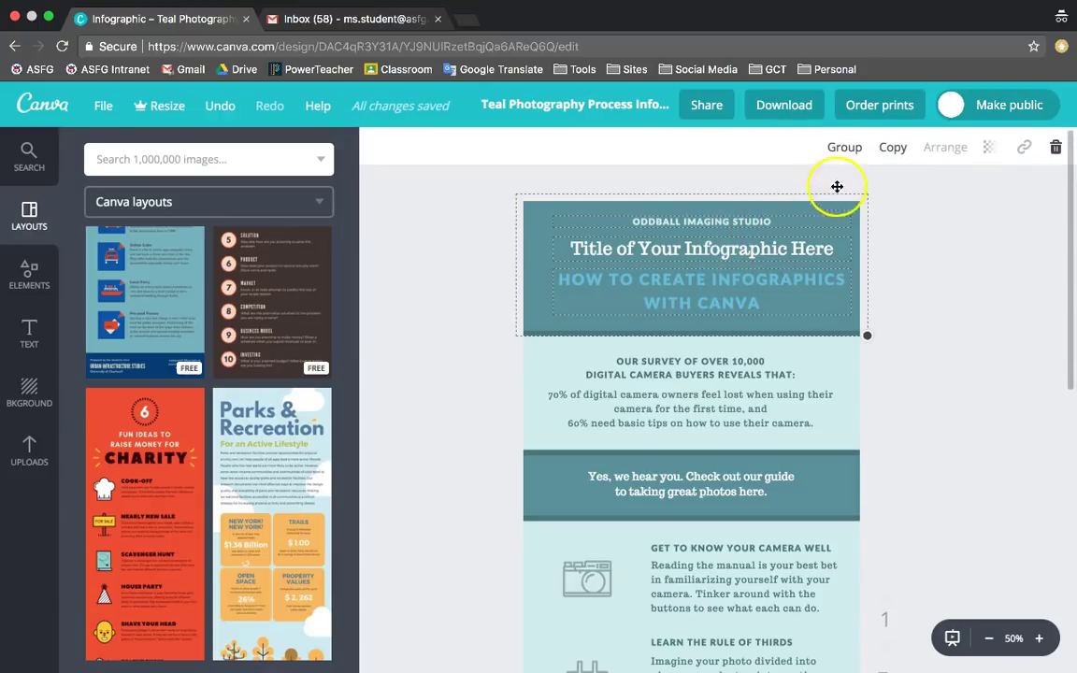
pyautogui.click(842, 147)
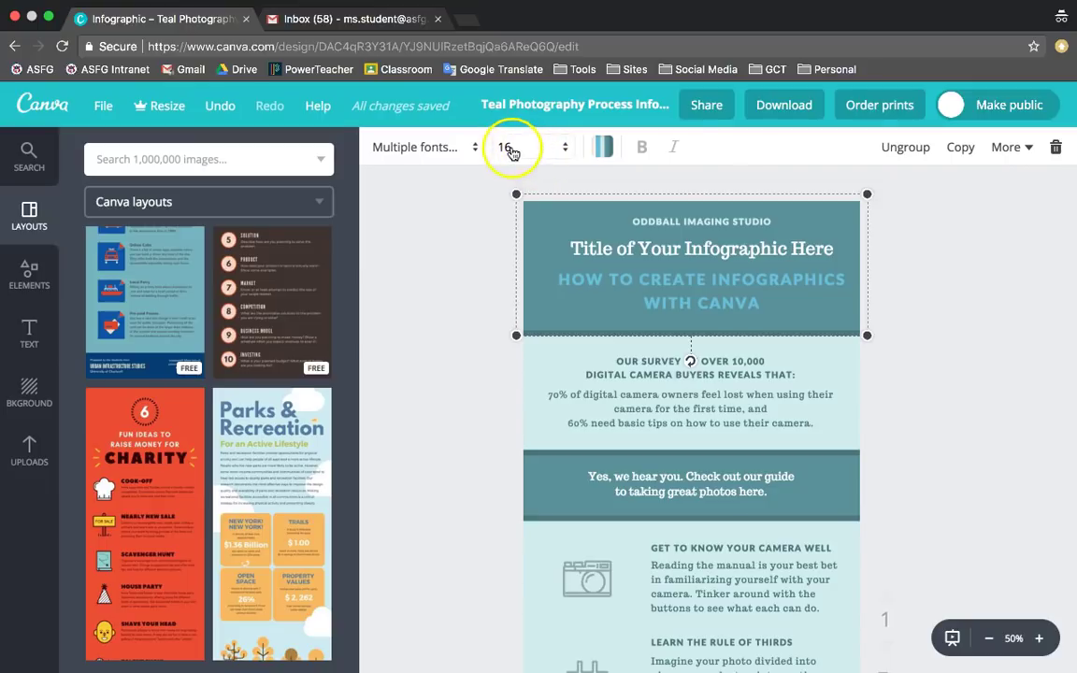
# Enlarge the grouped header slightly beyond the page's width and recentre it at about -38, -22
pyautogui.moveTo(862, 334)
pyautogui.mouseDown()
pyautogui.moveTo(752, 279)
pyautogui.moveTo(873, 344)
pyautogui.mouseUp()
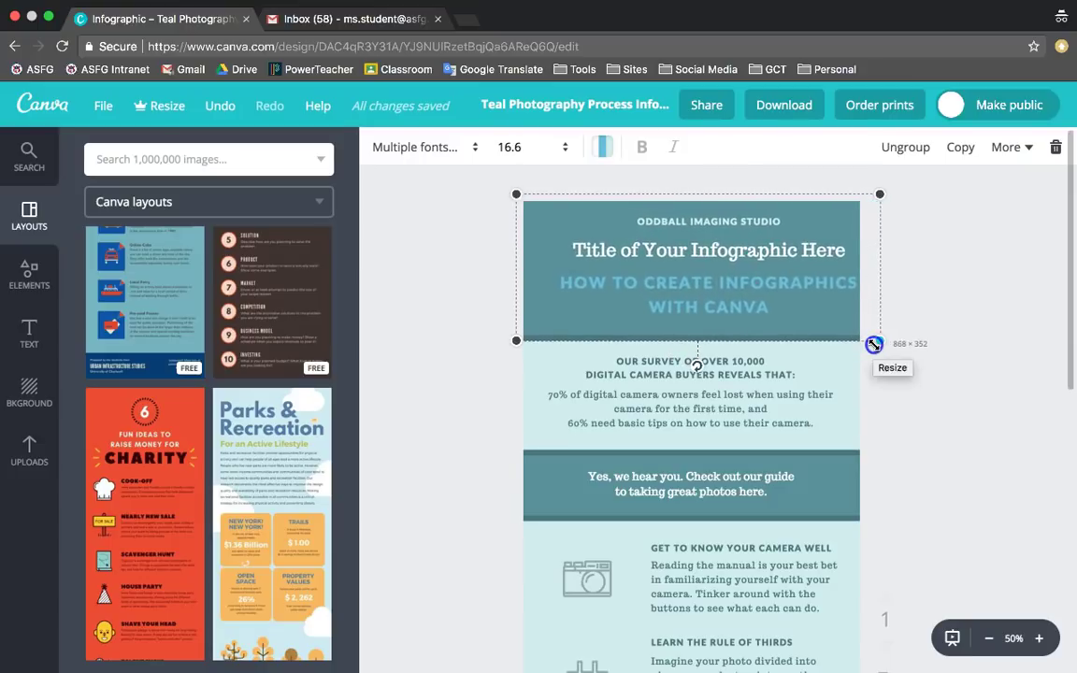
pyautogui.moveTo(753, 303); pyautogui.dragTo(762, 297)
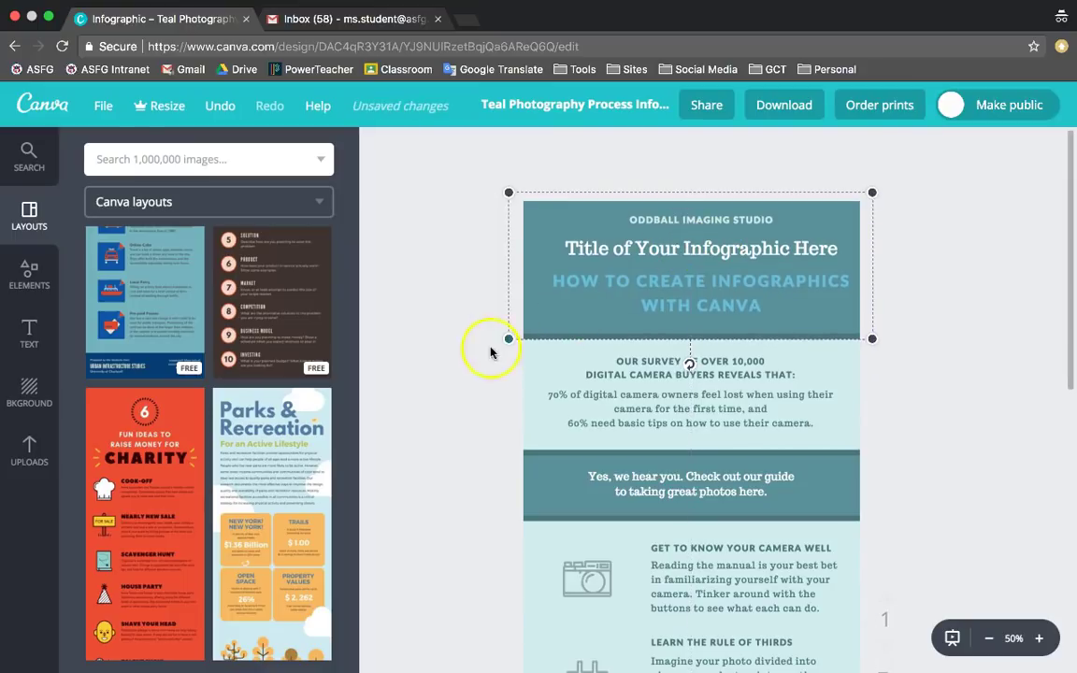
pyautogui.moveTo(506, 337); pyautogui.dragTo(500, 339)
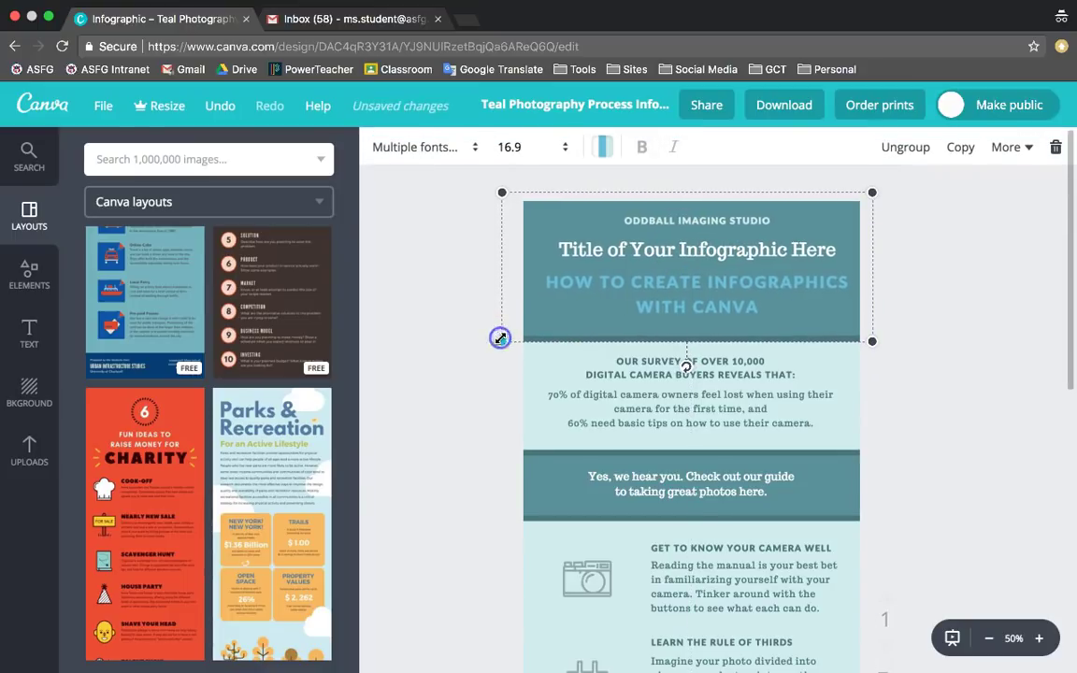
pyautogui.moveTo(634, 282); pyautogui.dragTo(642, 281)
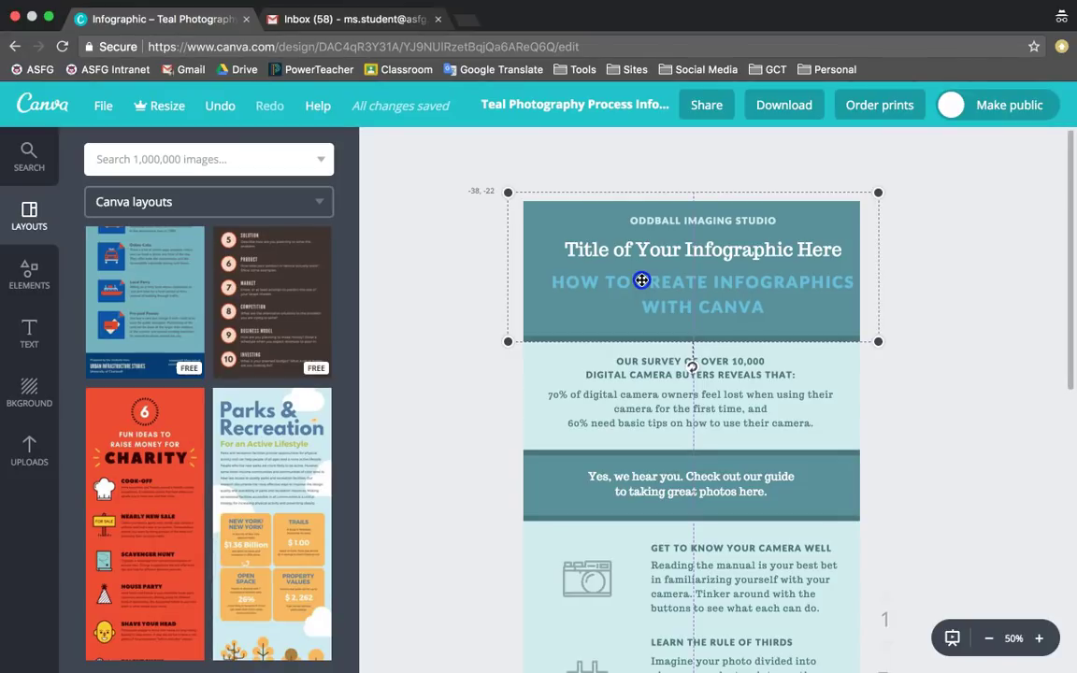
pyautogui.moveTo(642, 281); pyautogui.dragTo(641, 281)
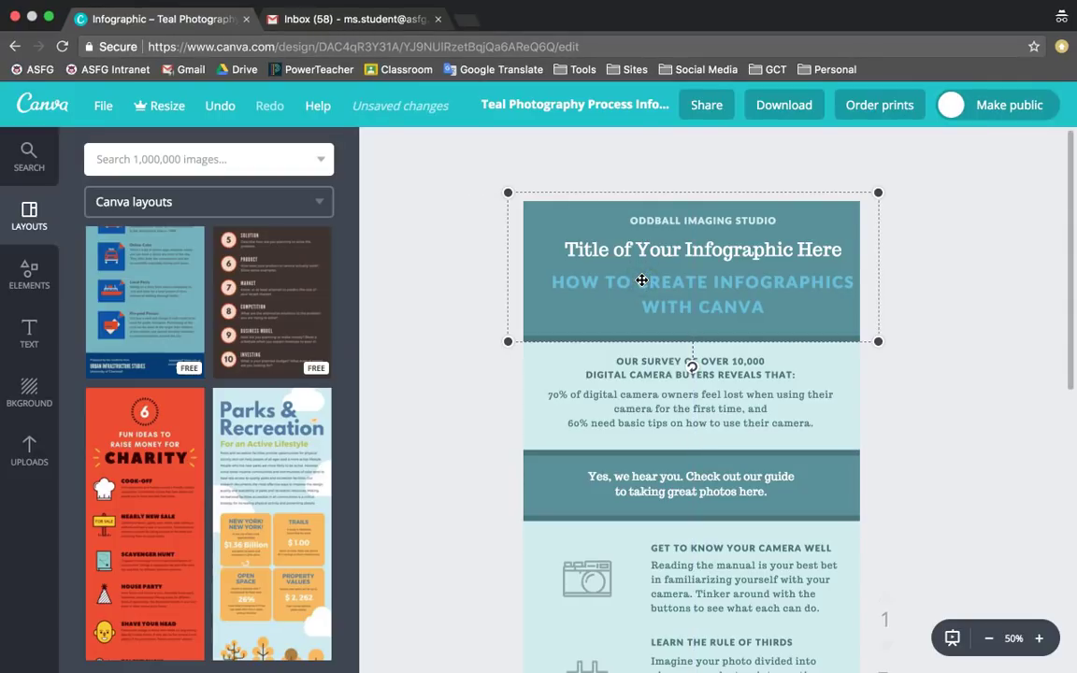
pyautogui.click(517, 310)
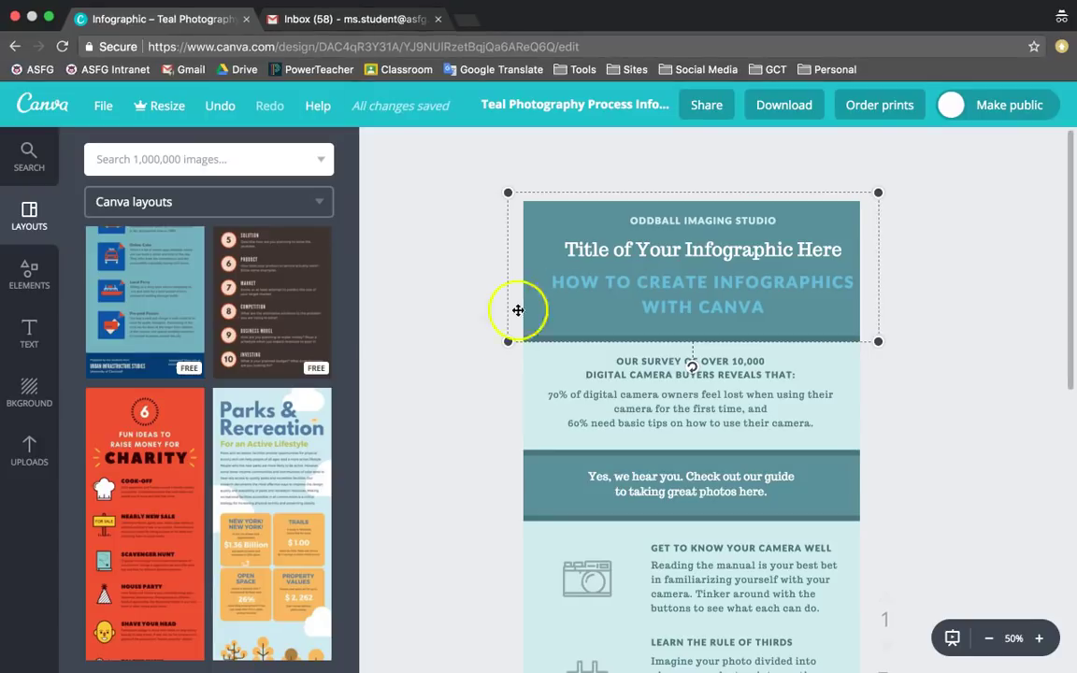
# Select the camera icon beside the "Get to know your camera well" section
pyautogui.scroll(-3, 449, 353)
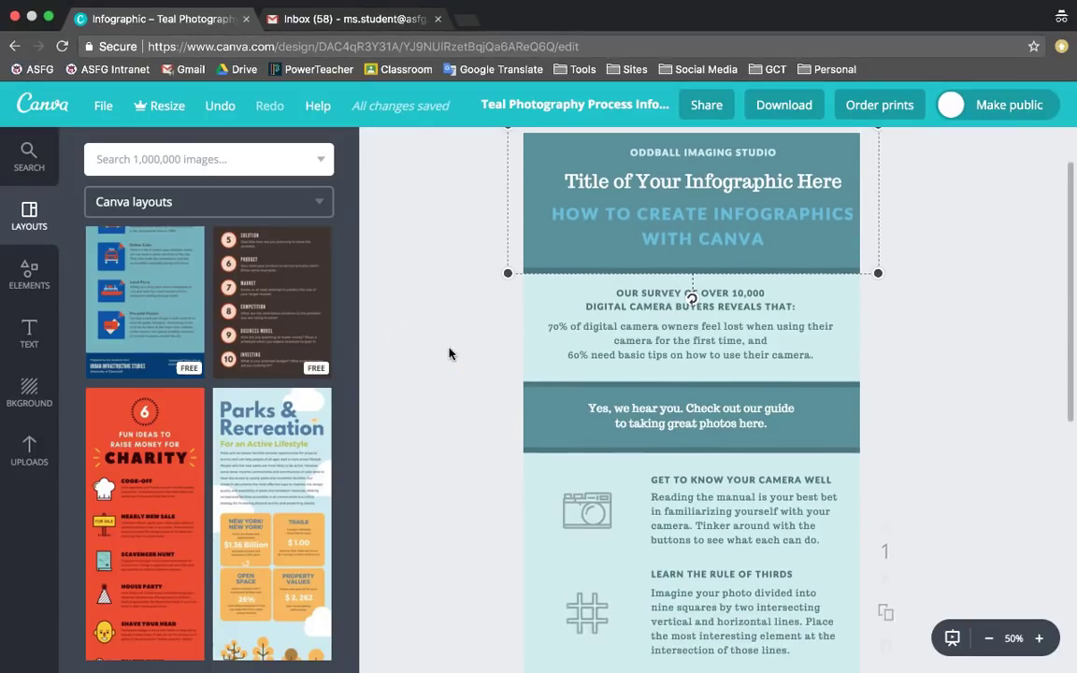
pyautogui.click(528, 408)
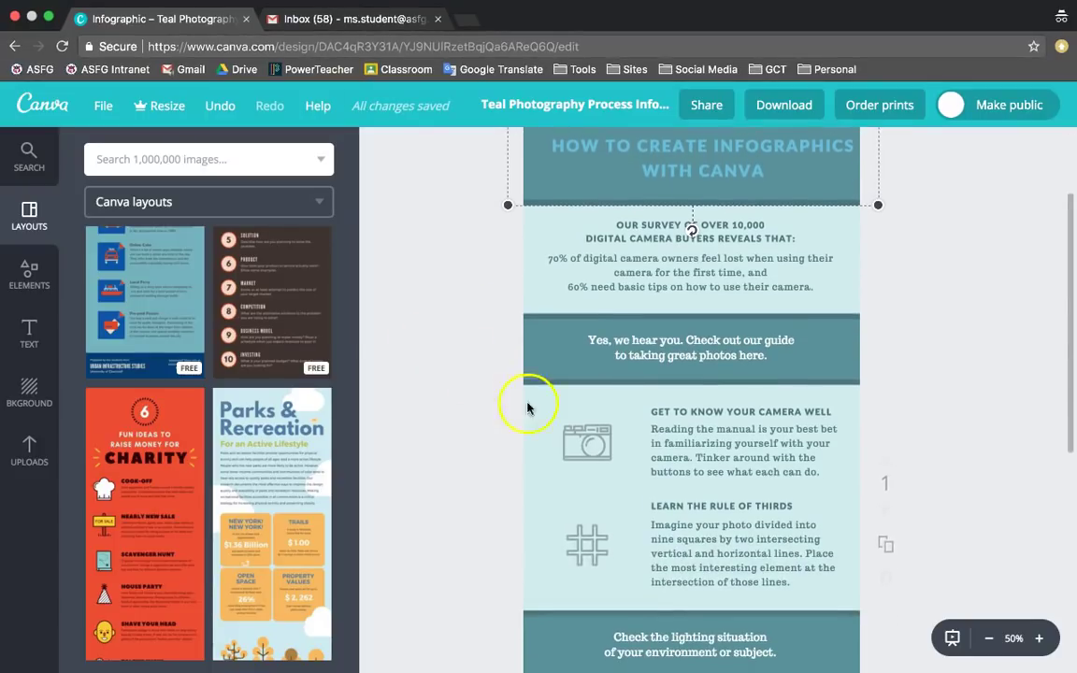
pyautogui.click(577, 429)
pyautogui.click(585, 534)
pyautogui.click(582, 440)
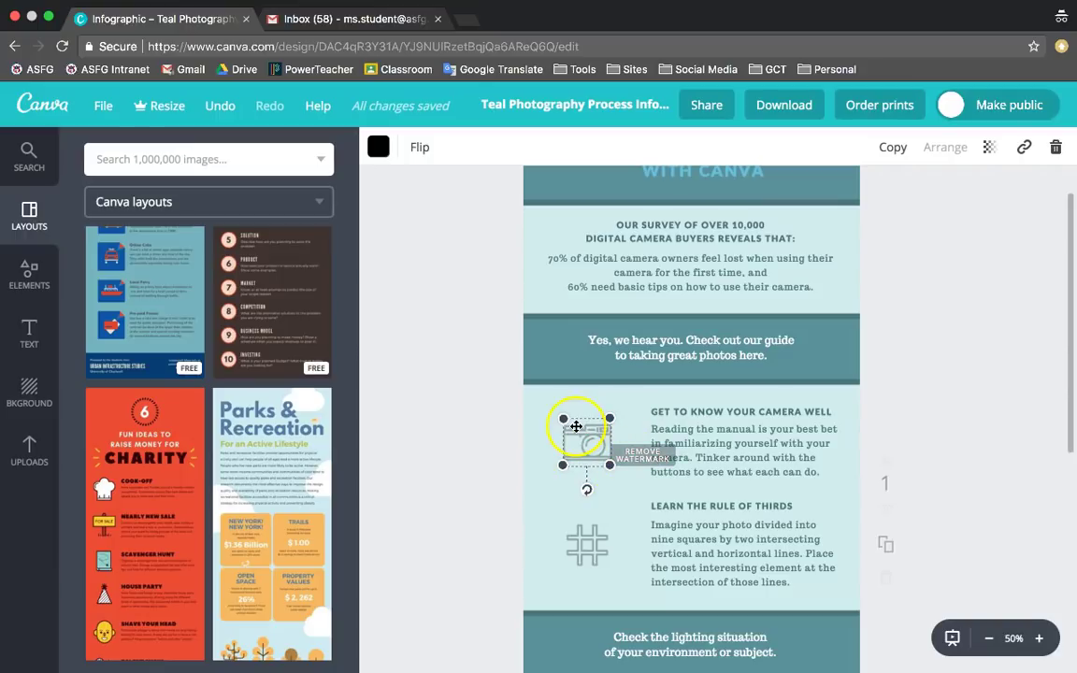
# Search the image library for "fish" and look through the free, Pro and paid images
pyautogui.click(125, 159)
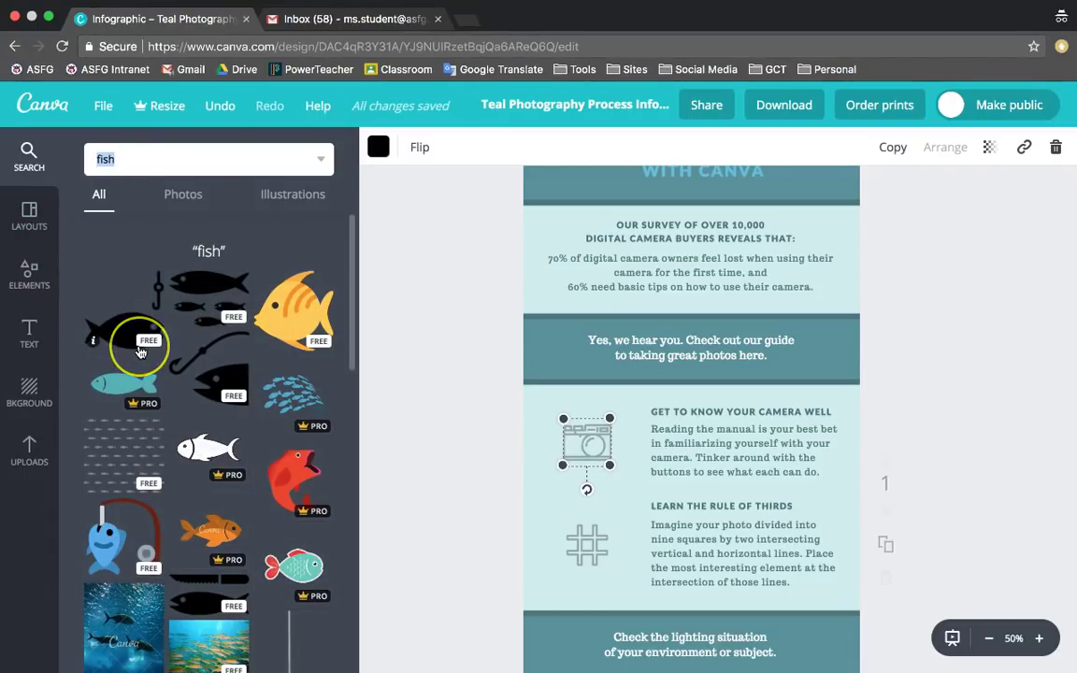
pyautogui.scroll(-5, 138, 351)
pyautogui.scroll(-6, 138, 352)
pyautogui.scroll(-8, 139, 351)
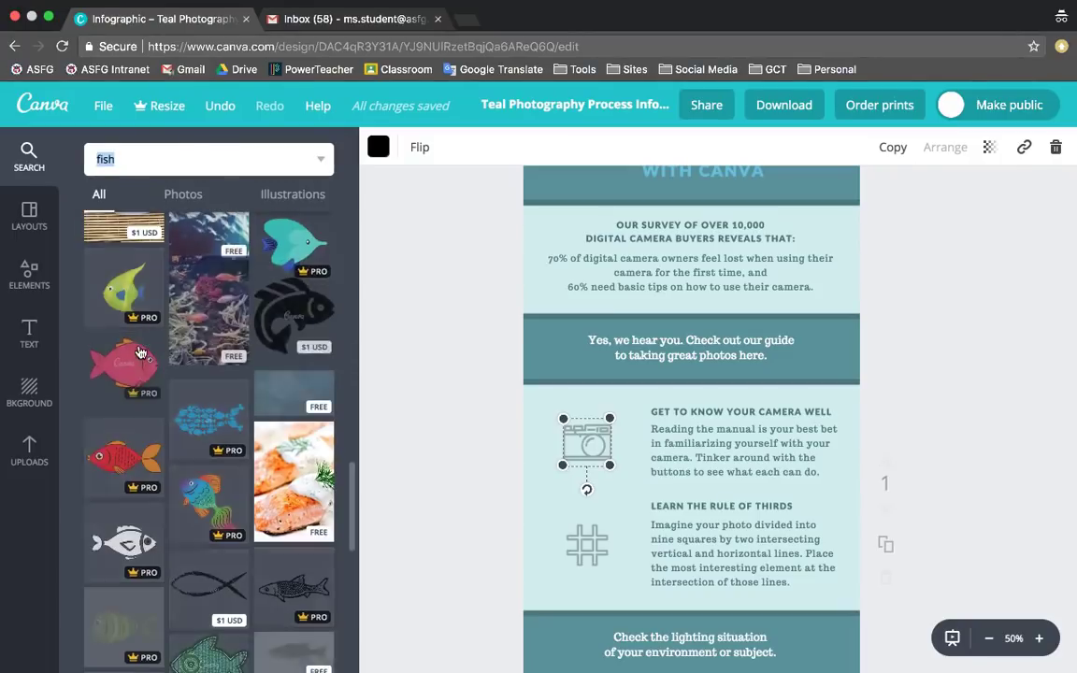
pyautogui.scroll(-10, 138, 351)
pyautogui.scroll(-2, 139, 352)
pyautogui.scroll(12, 159, 369)
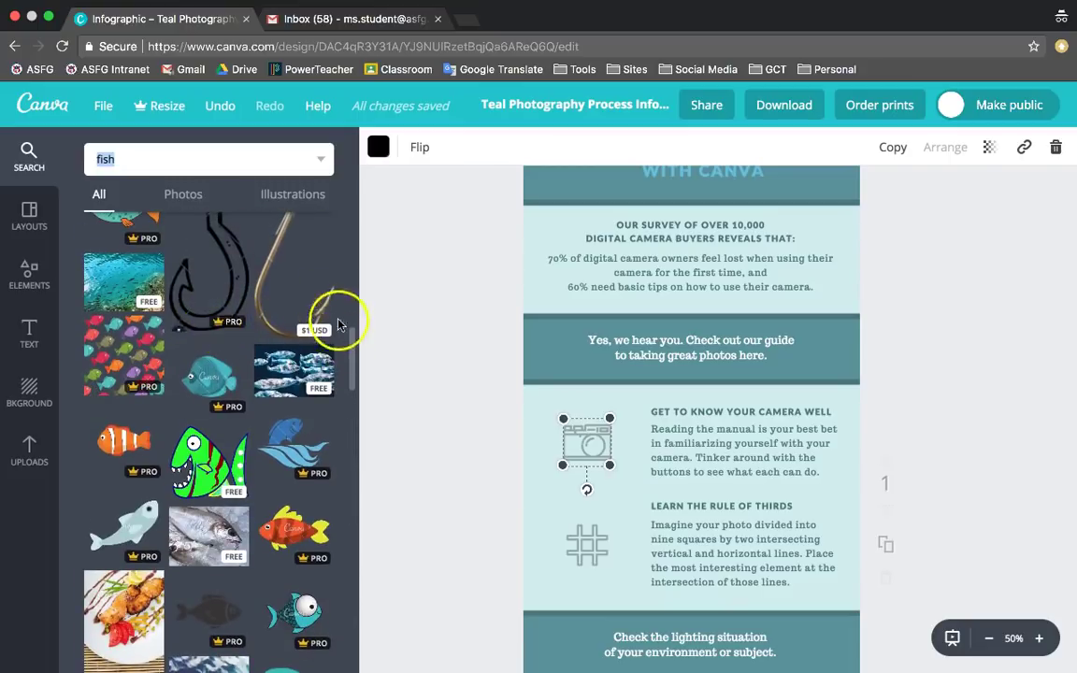
pyautogui.scroll(2, 269, 313)
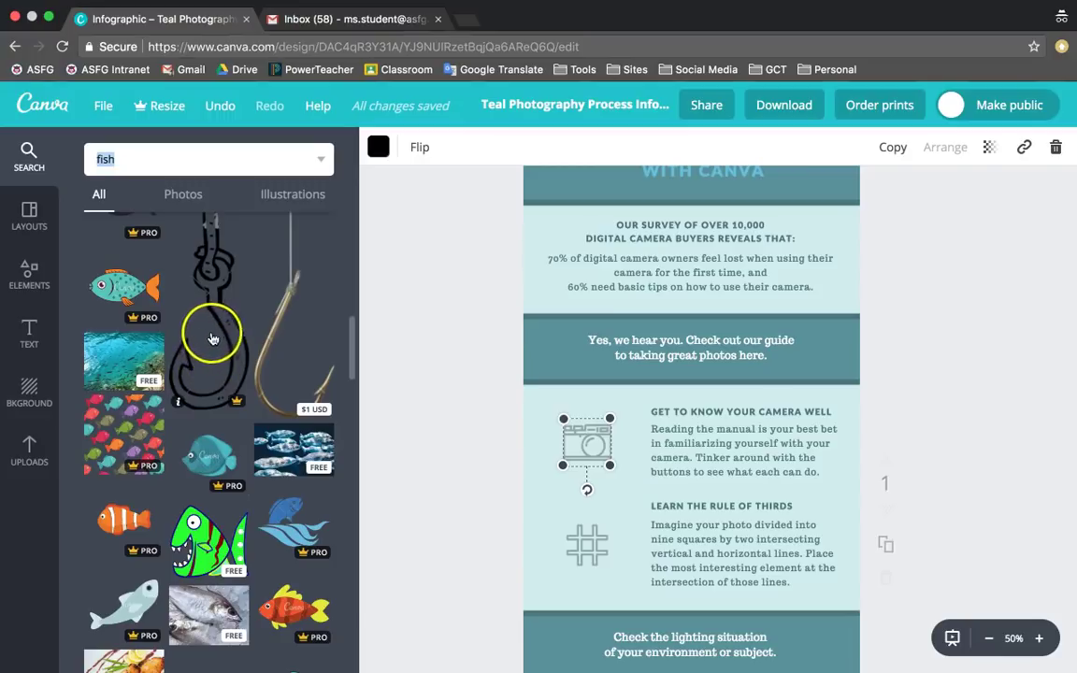
pyautogui.scroll(2, 218, 337)
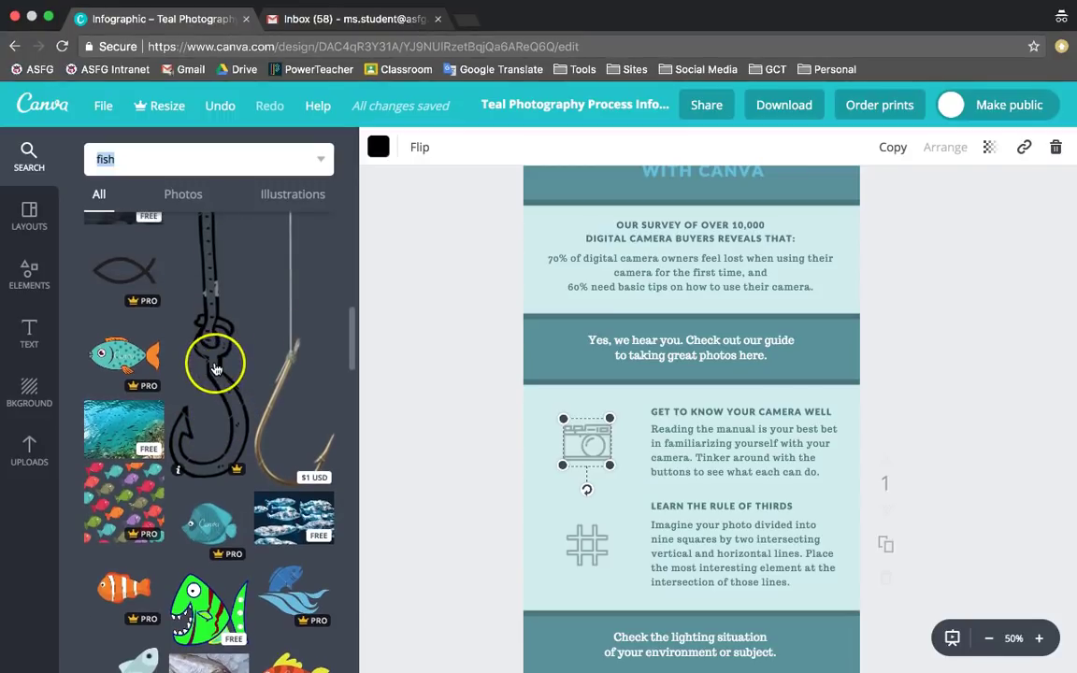
# Try the Pro fishing hook drawing on the page, dismissing the upgrade offer, shrinking and moving it, and remove it
pyautogui.click(215, 369)
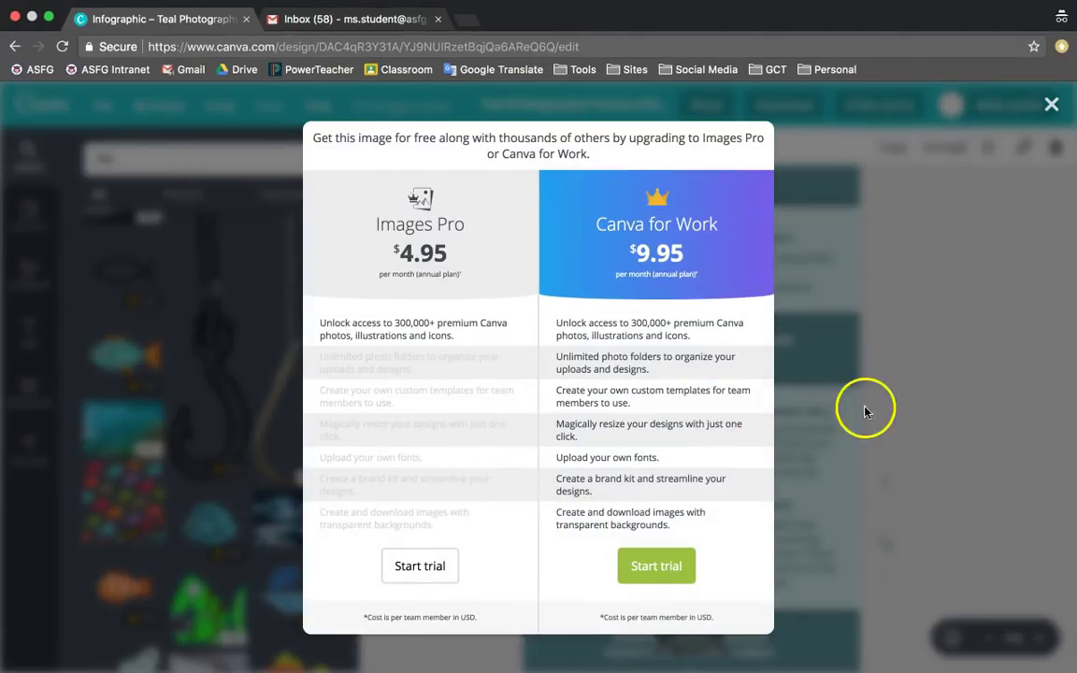
pyautogui.click(1052, 109)
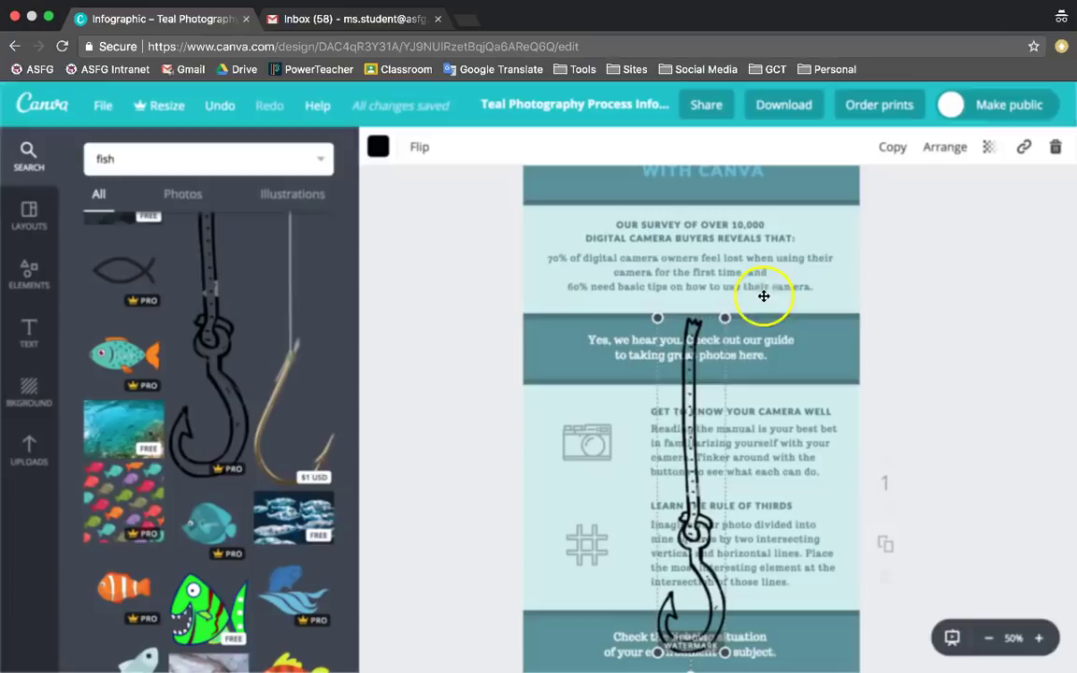
pyautogui.moveTo(693, 407); pyautogui.dragTo(644, 357)
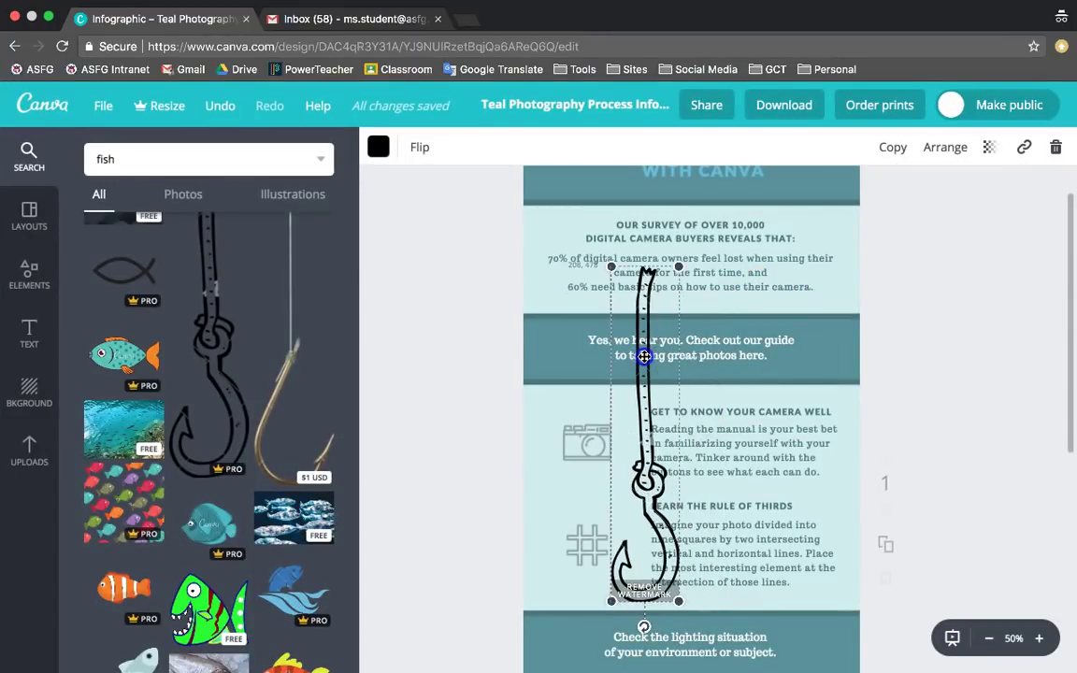
pyautogui.moveTo(679, 269); pyautogui.dragTo(650, 405)
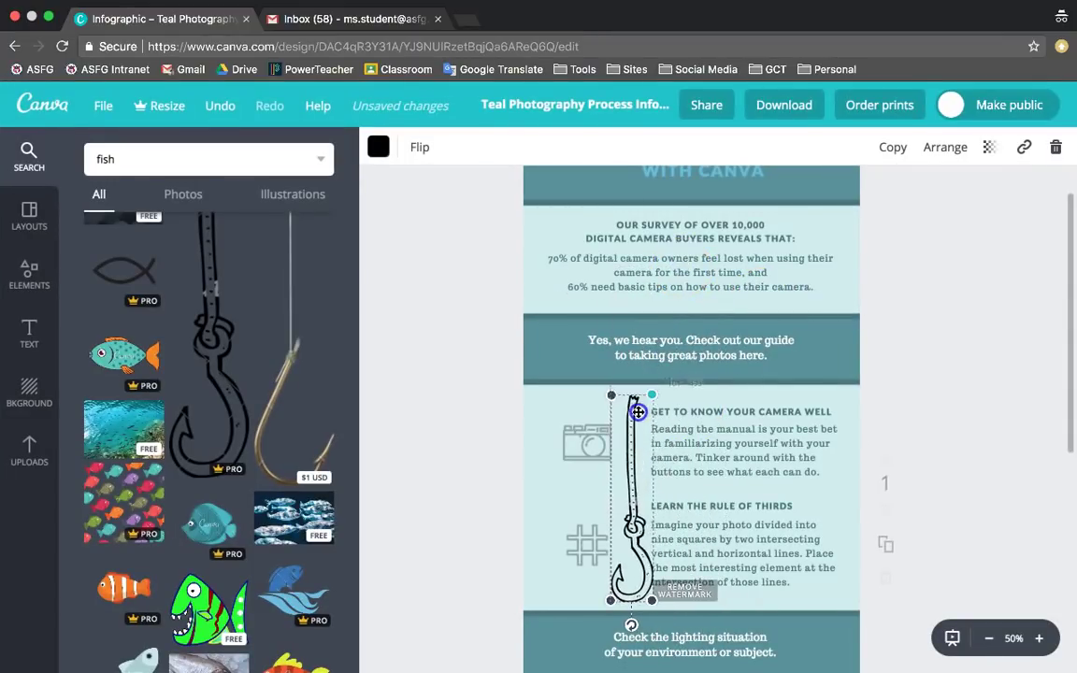
pyautogui.moveTo(628, 475); pyautogui.dragTo(629, 457)
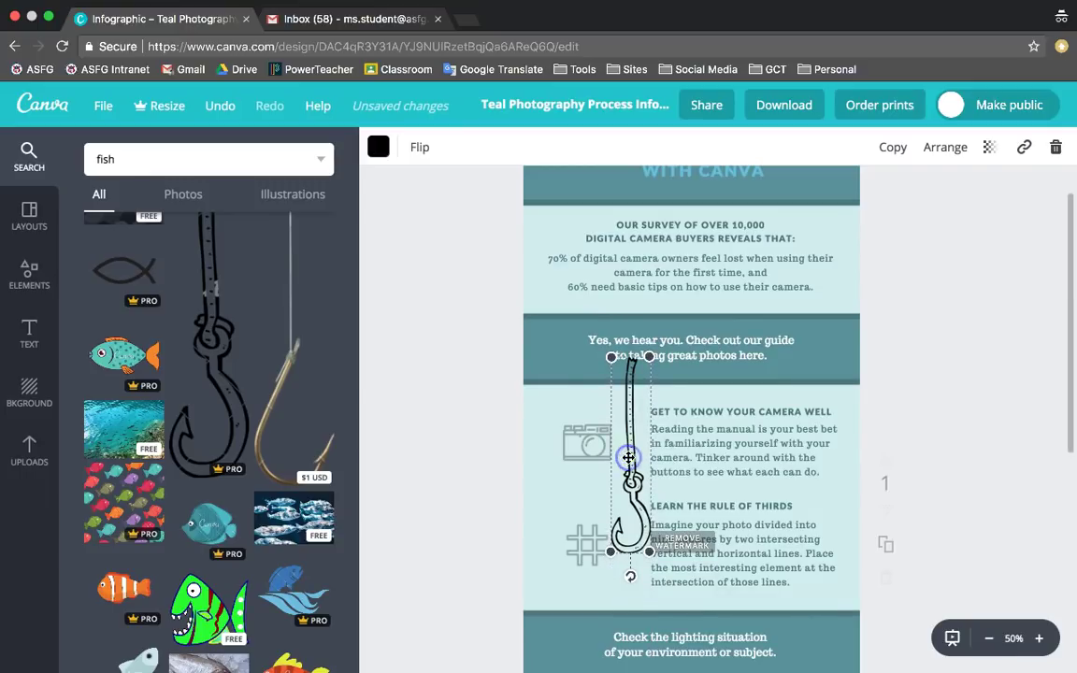
pyautogui.press('Delete')
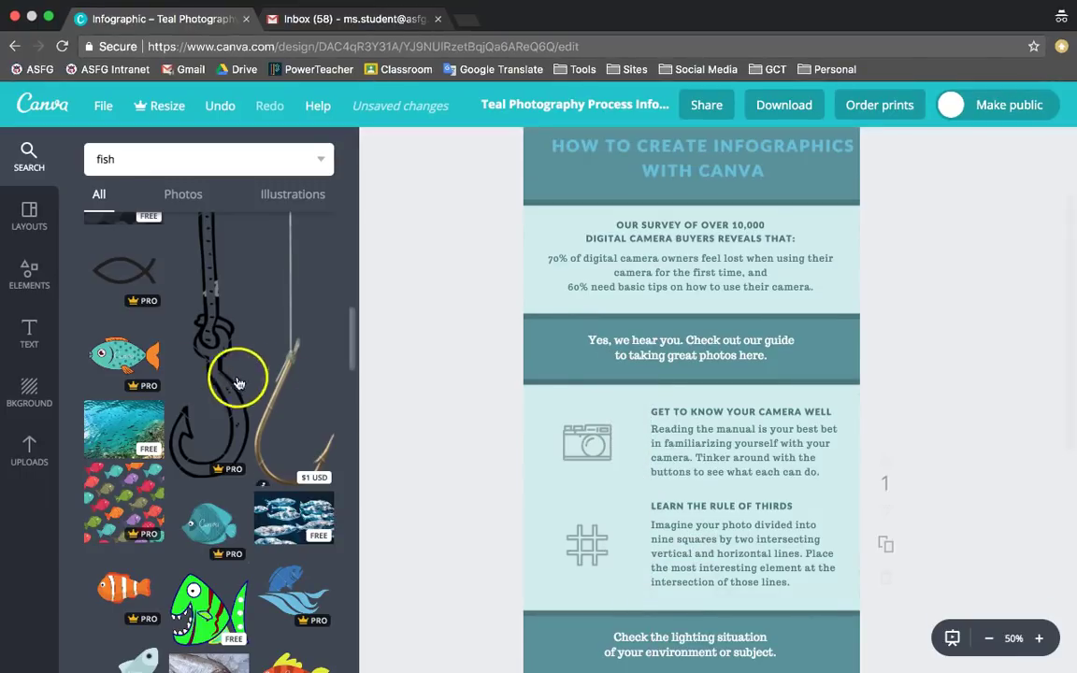
# Try the Pro teal spotted fish with orange fins on the page and remove it
pyautogui.moveTo(146, 370); pyautogui.dragTo(510, 457)
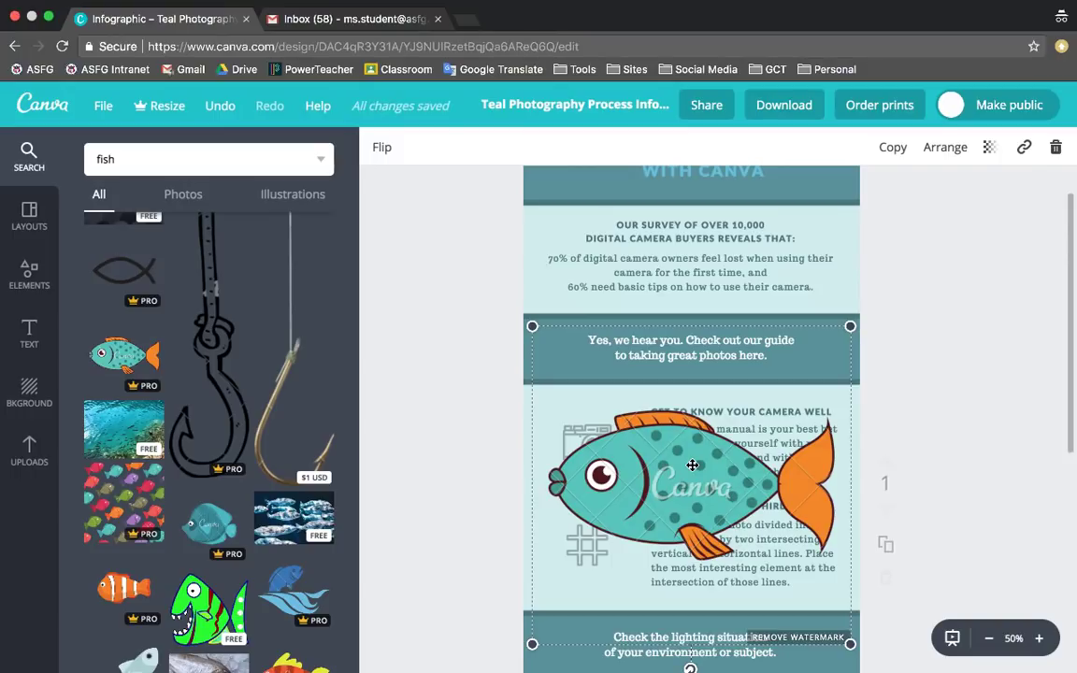
pyautogui.click(682, 478)
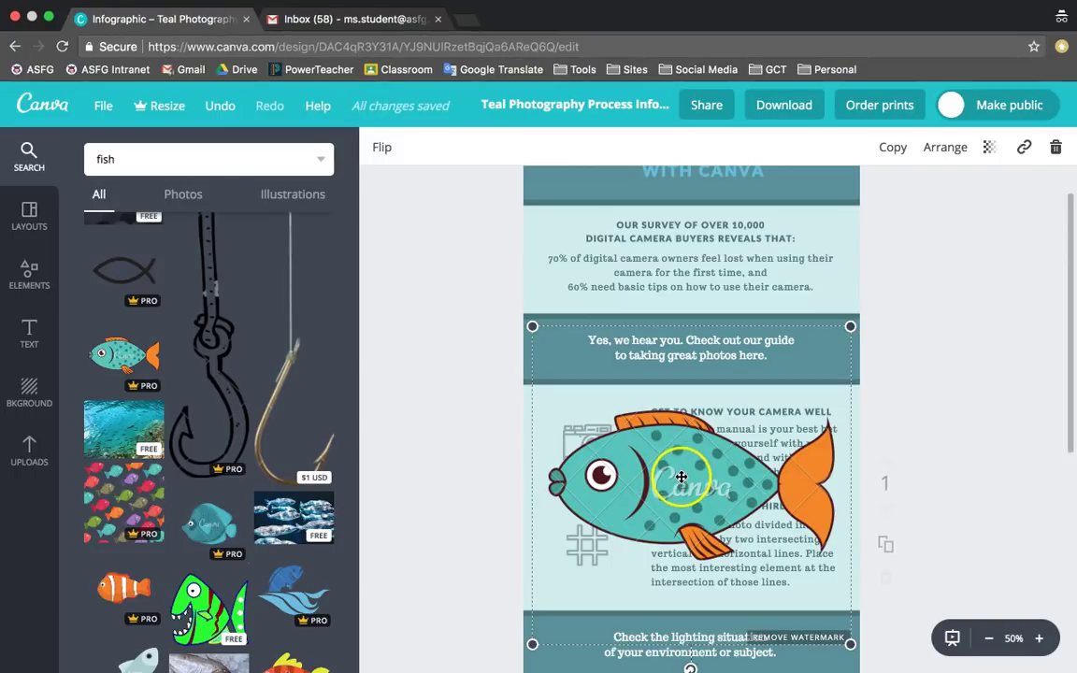
pyautogui.click(681, 462)
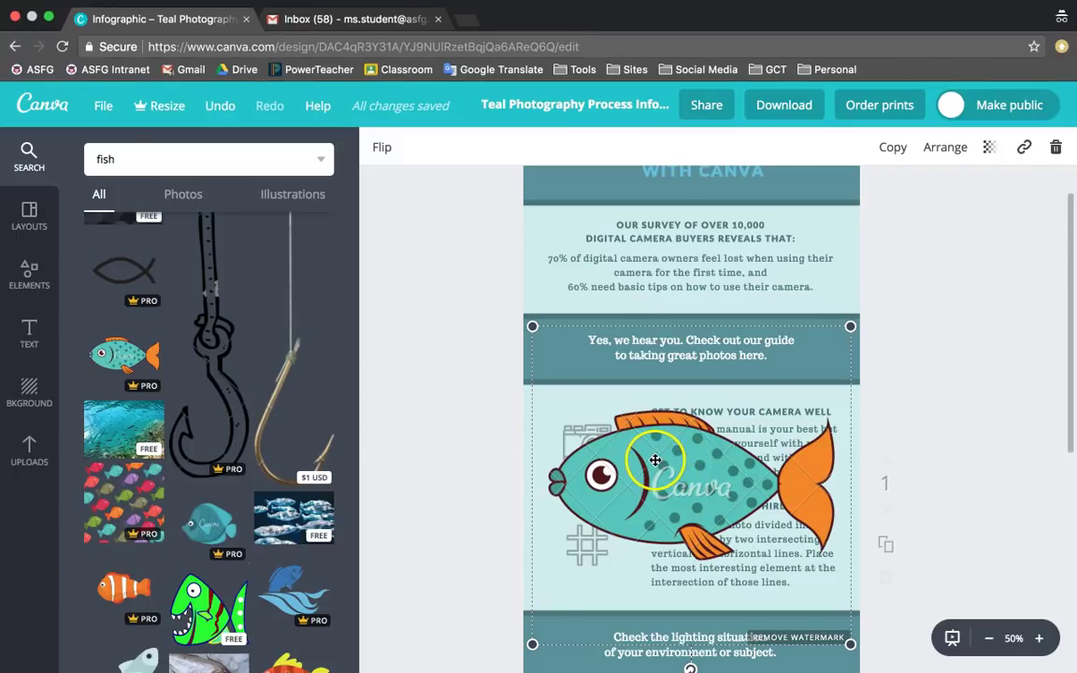
pyautogui.press('Delete')
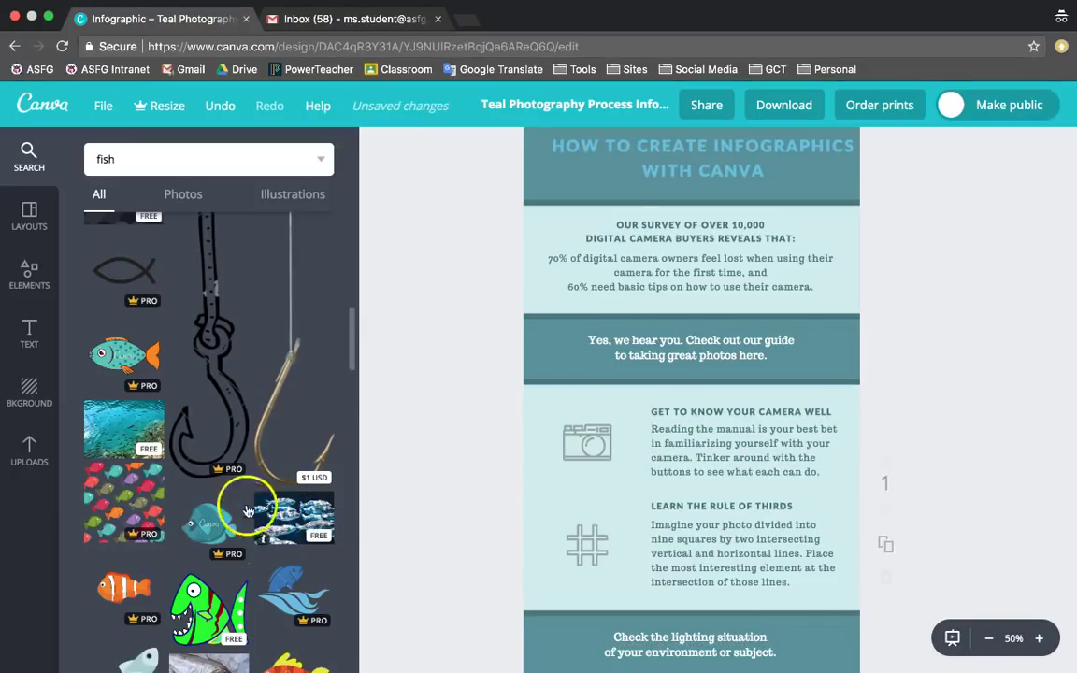
# Try the $1 USD photo of the plated fish dish on the page and remove it
pyautogui.scroll(-2, 200, 537)
pyautogui.scroll(-3, 264, 519)
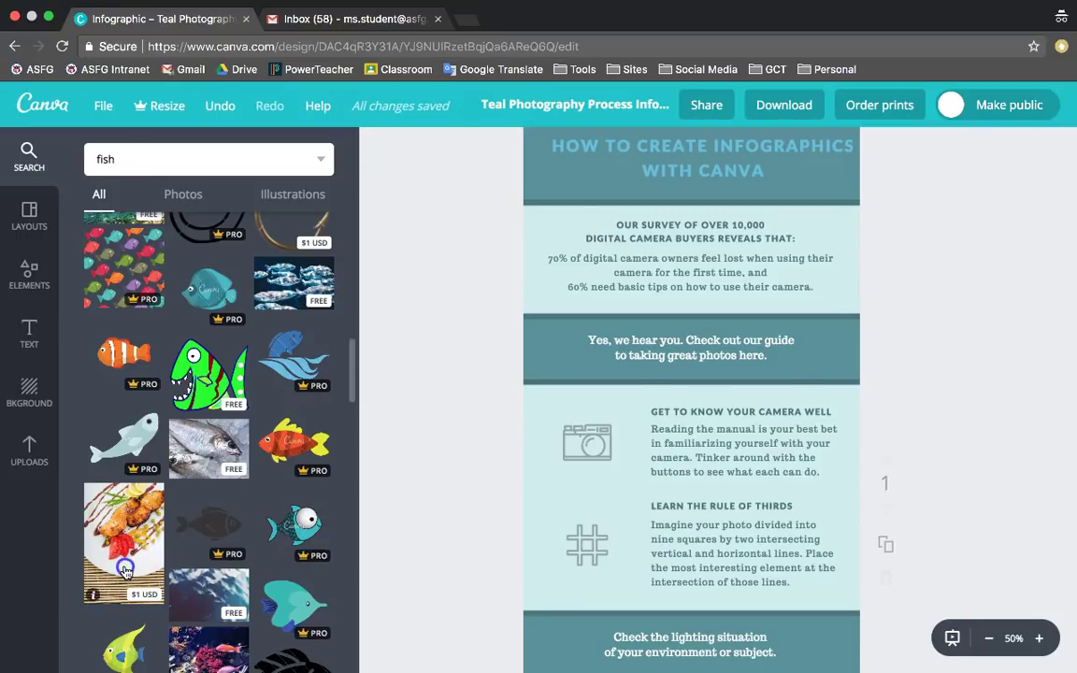
pyautogui.click(117, 515)
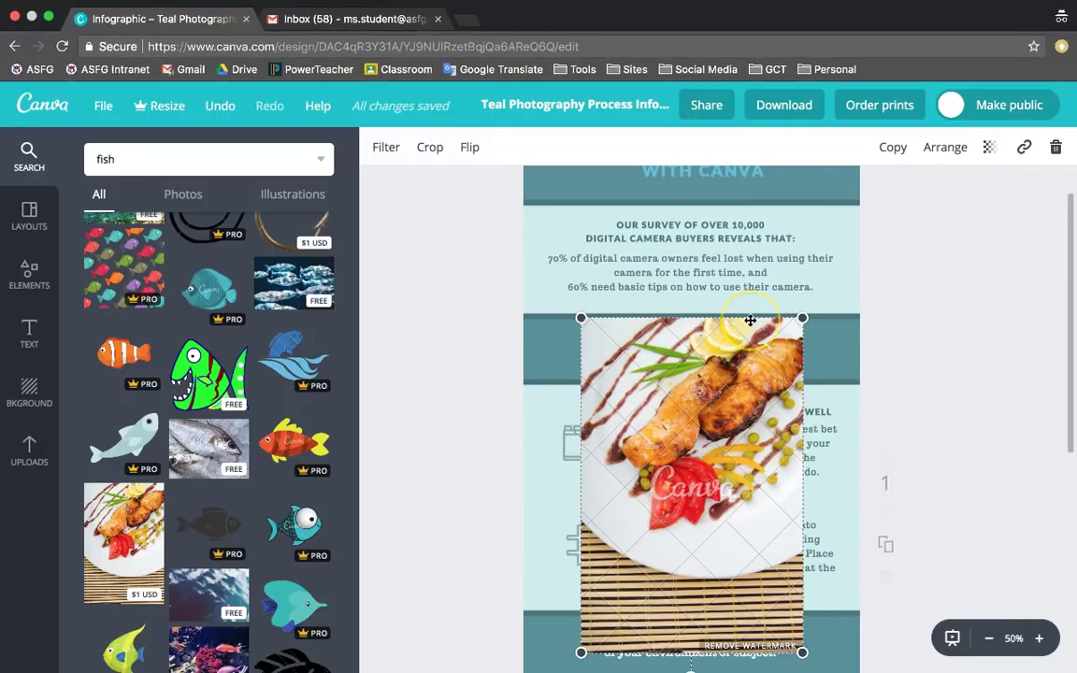
pyautogui.click(709, 371)
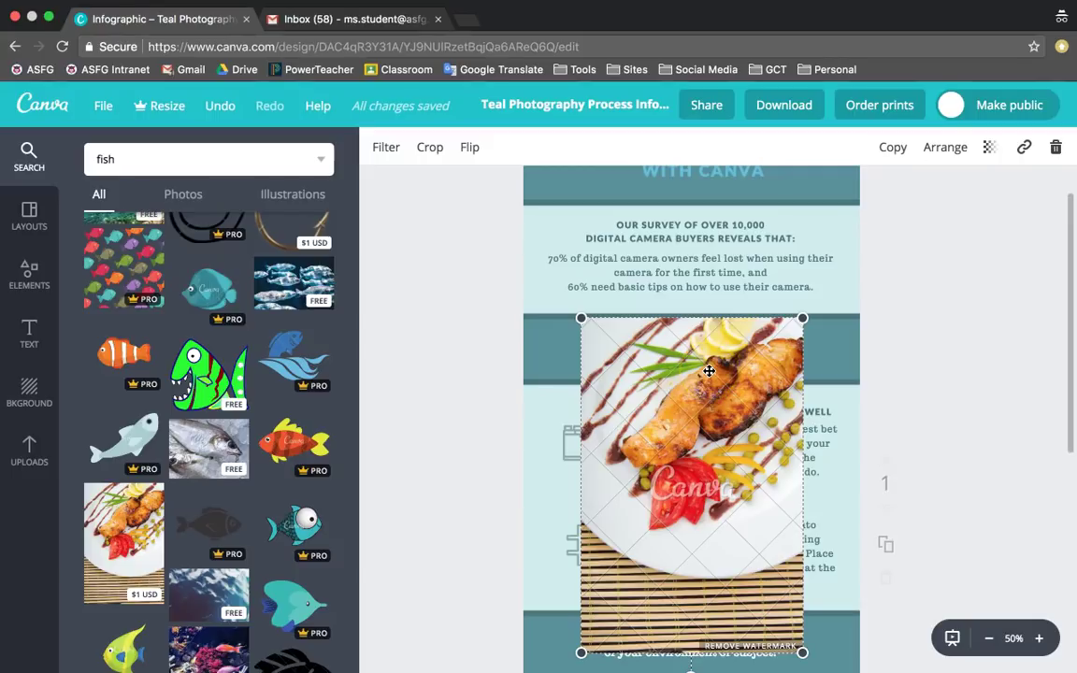
pyautogui.press('Delete')
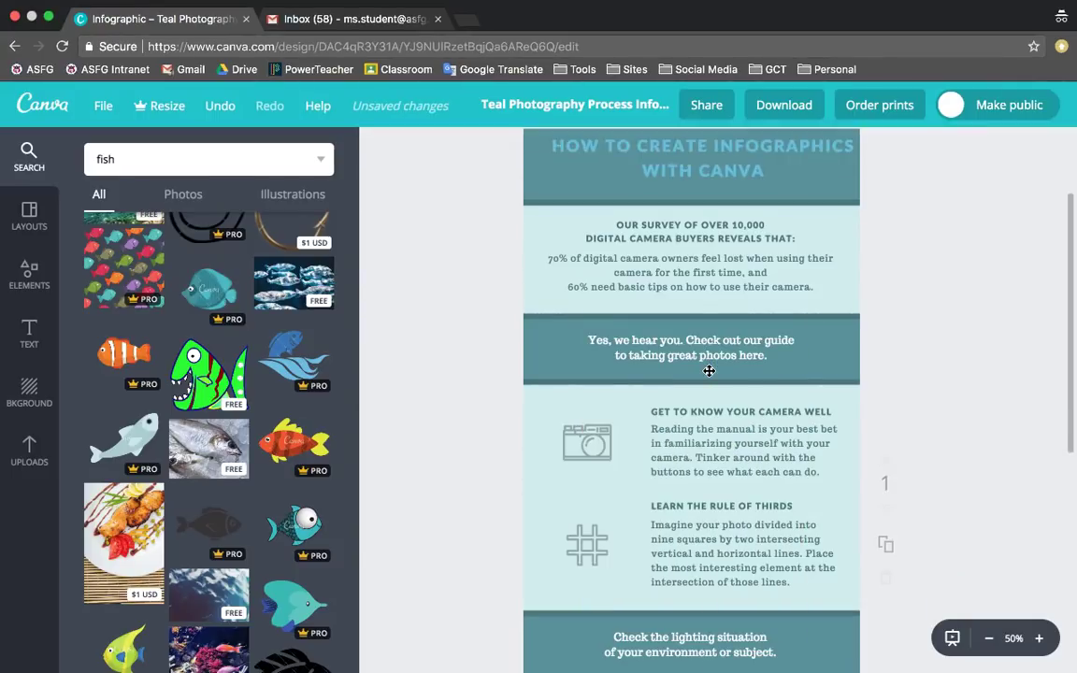
# Add the free black fish-and-hook illustration from the "fish" results to the page and move it near the camera icon
pyautogui.scroll(3, 224, 346)
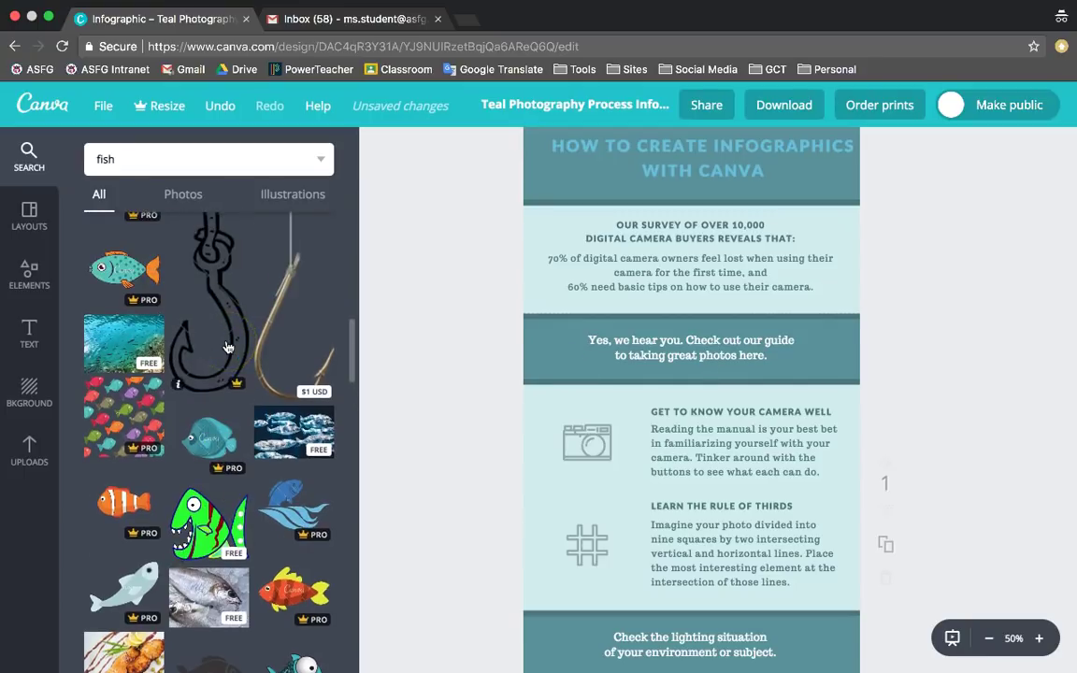
pyautogui.scroll(5, 227, 348)
pyautogui.scroll(5, 229, 348)
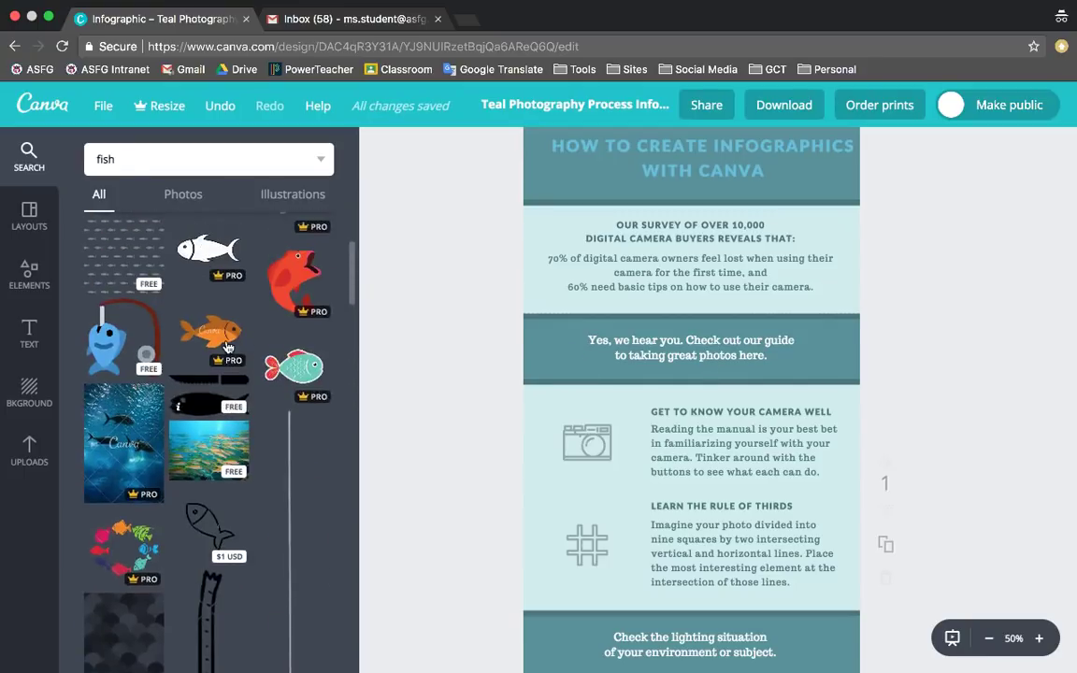
pyautogui.click(149, 318)
pyautogui.moveTo(149, 323); pyautogui.dragTo(128, 332)
pyautogui.click(128, 332)
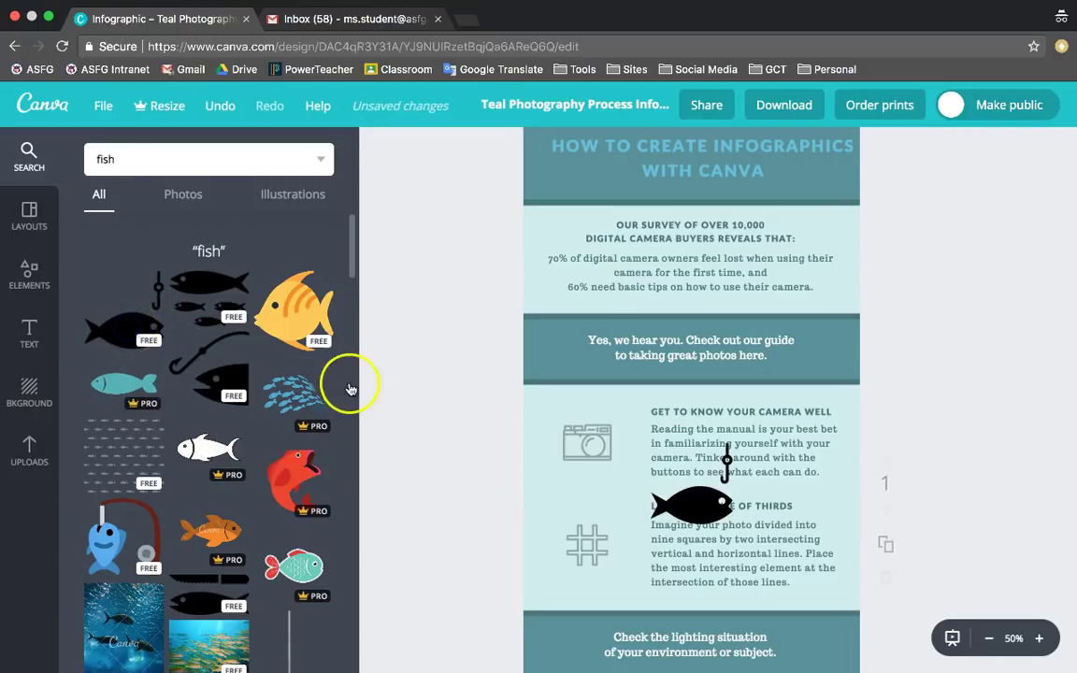
pyautogui.moveTo(680, 492); pyautogui.dragTo(628, 466)
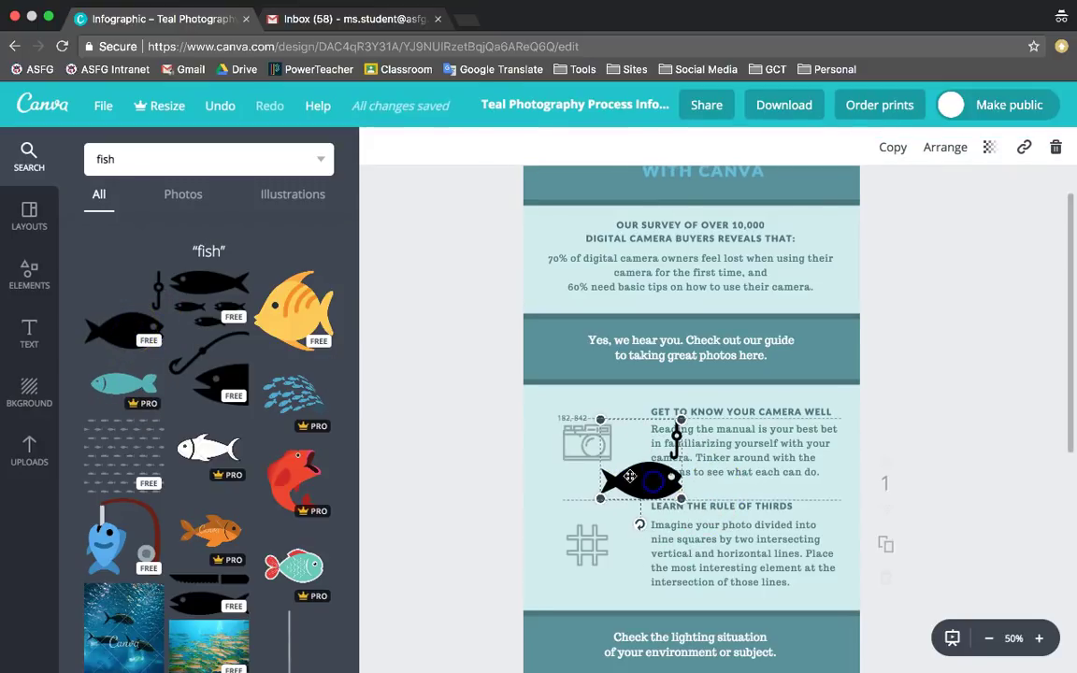
# Delete the camera icon and put the black fish-and-hook illustration in its place beside "Get to know your camera well"
pyautogui.click(590, 451)
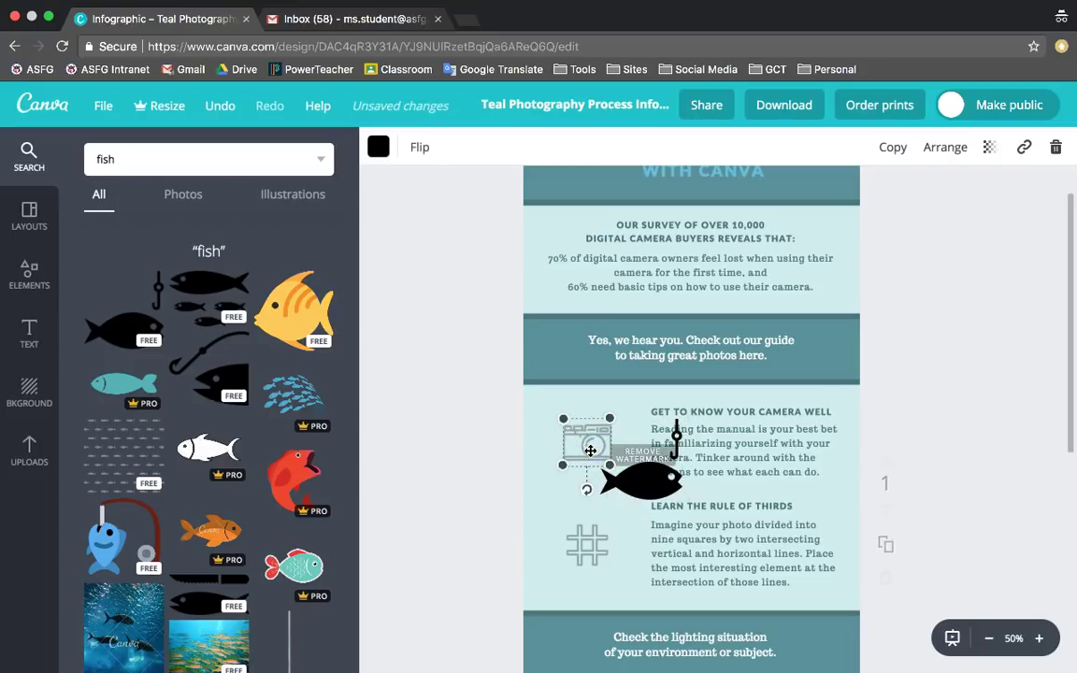
pyautogui.press('Delete')
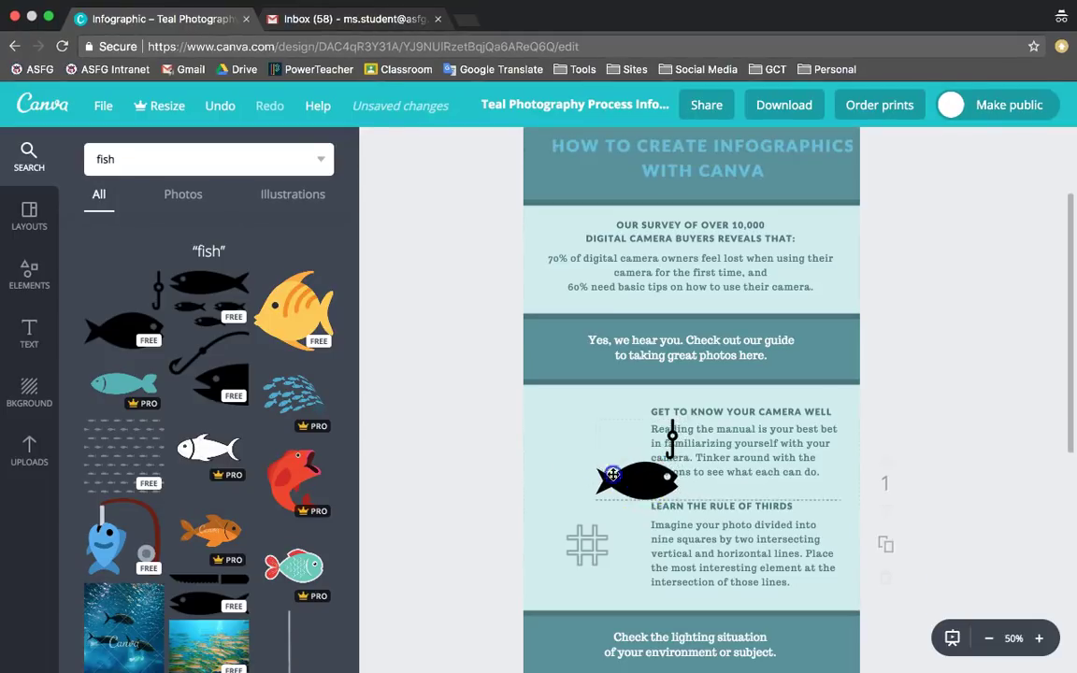
pyautogui.moveTo(637, 478); pyautogui.dragTo(583, 458)
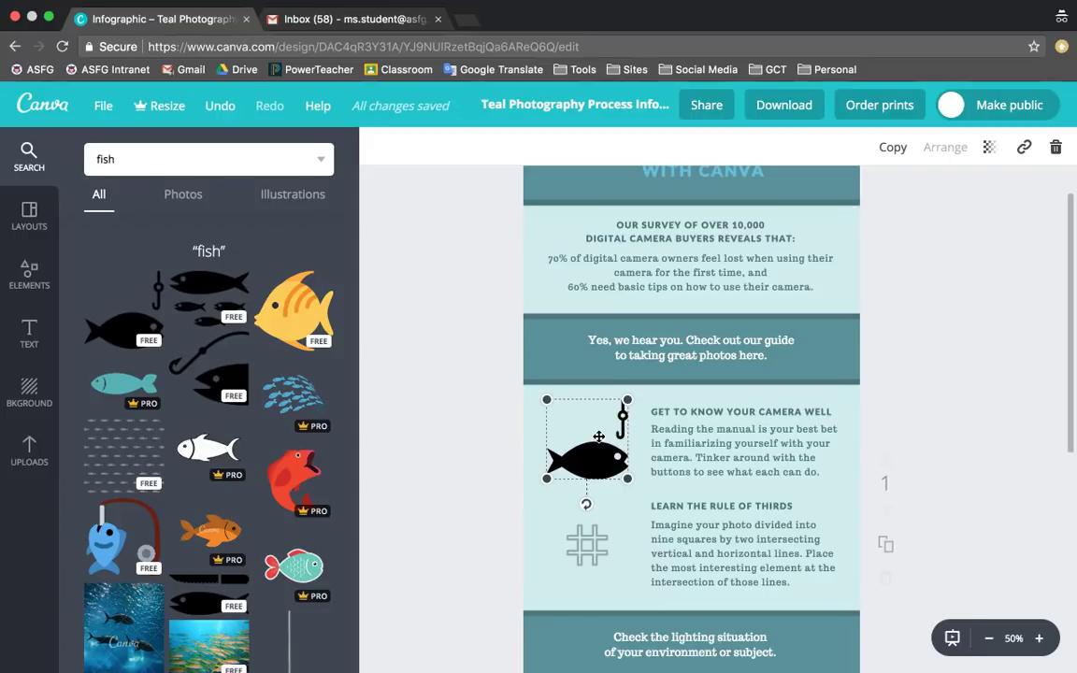
# Replace the grid icon beside "Learn the rule of thirds" with the free yellow striped fish illustration
pyautogui.click(596, 545)
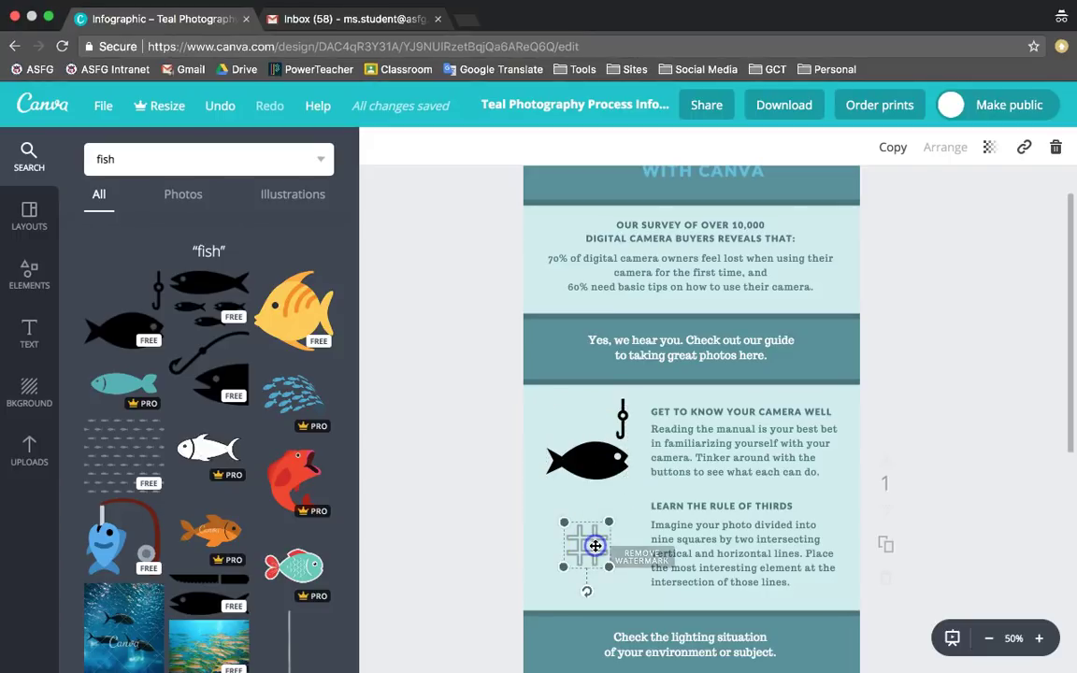
pyautogui.press('Delete')
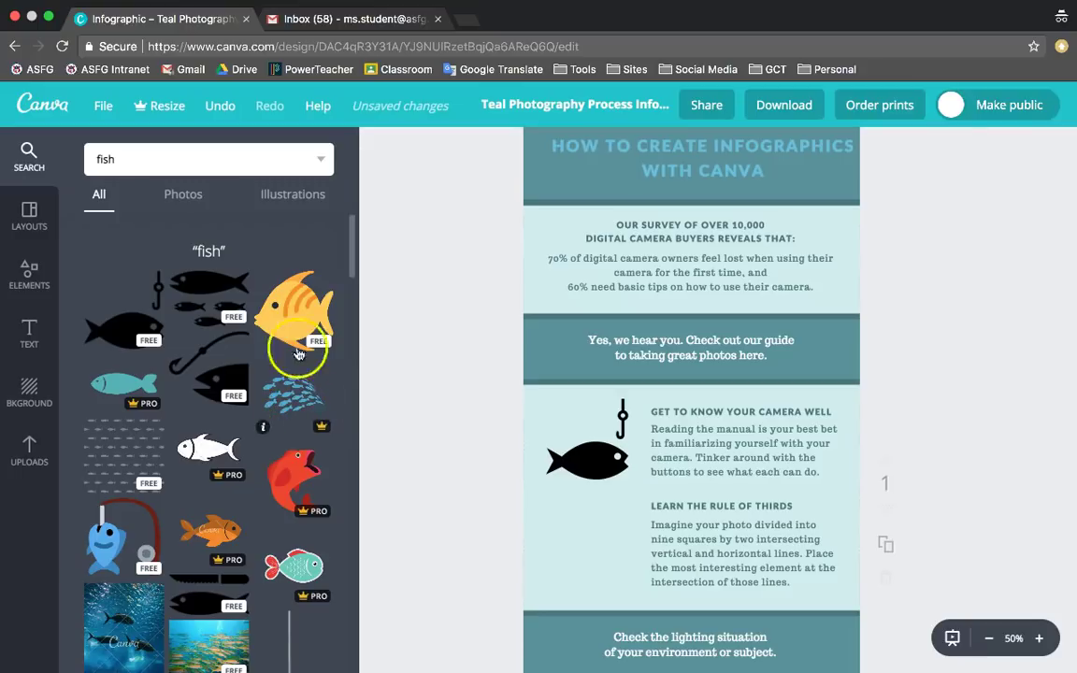
pyautogui.moveTo(306, 329); pyautogui.dragTo(595, 543)
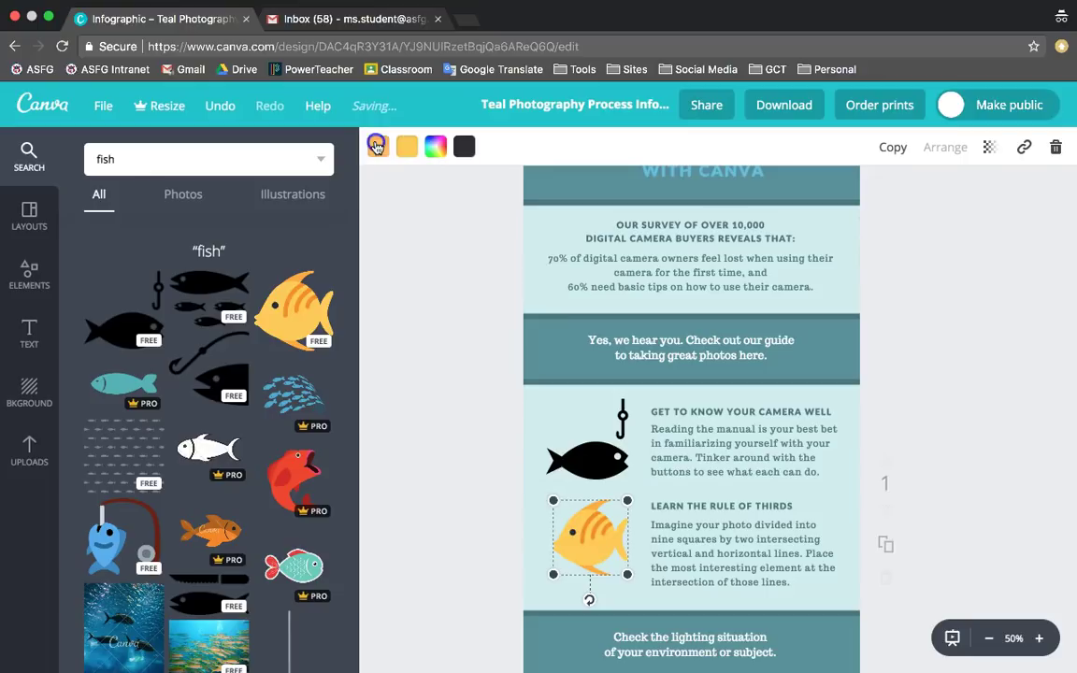
# Recolour the yellow fish using the document colours: dark teal for the orange fins and medium teal for the yellow body
pyautogui.click(378, 150)
pyautogui.click(458, 229)
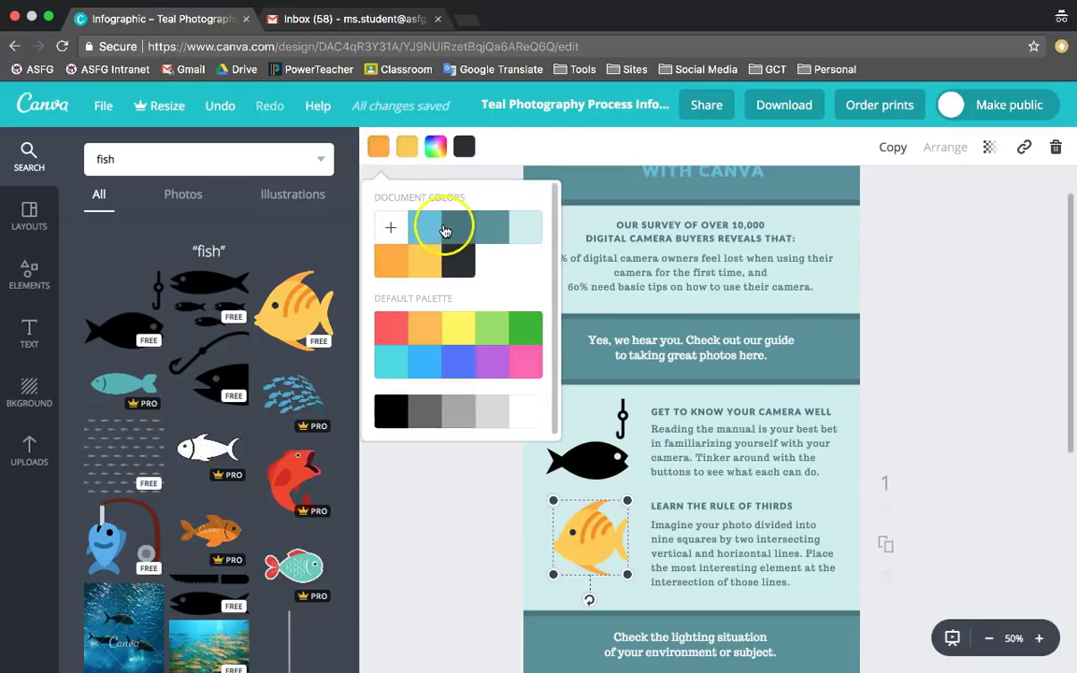
pyautogui.click(403, 149)
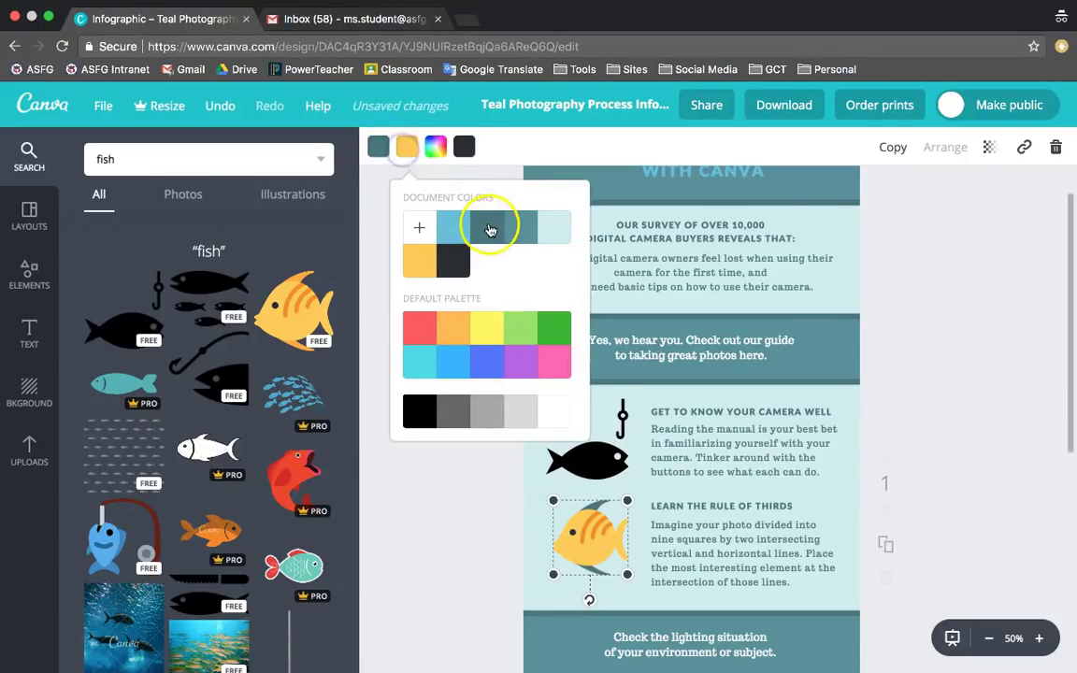
pyautogui.click(522, 229)
pyautogui.click(447, 485)
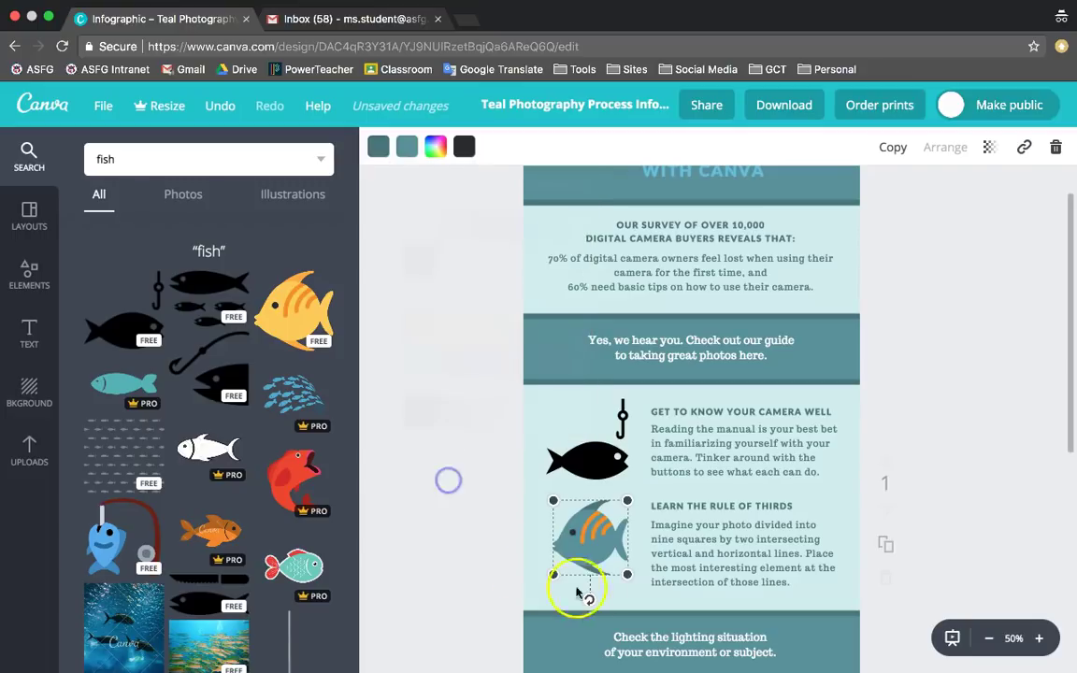
pyautogui.click(496, 556)
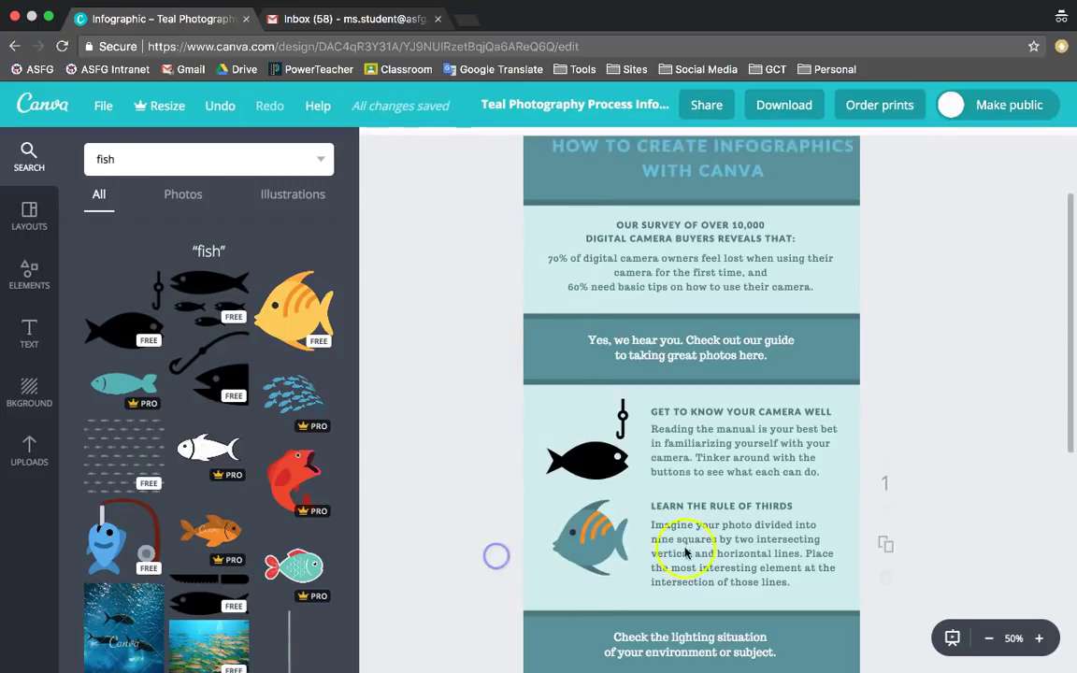
# Recolour the orange stripes on the fish beside "Learn the rule of thirds" with the light blue document colour
pyautogui.click(583, 553)
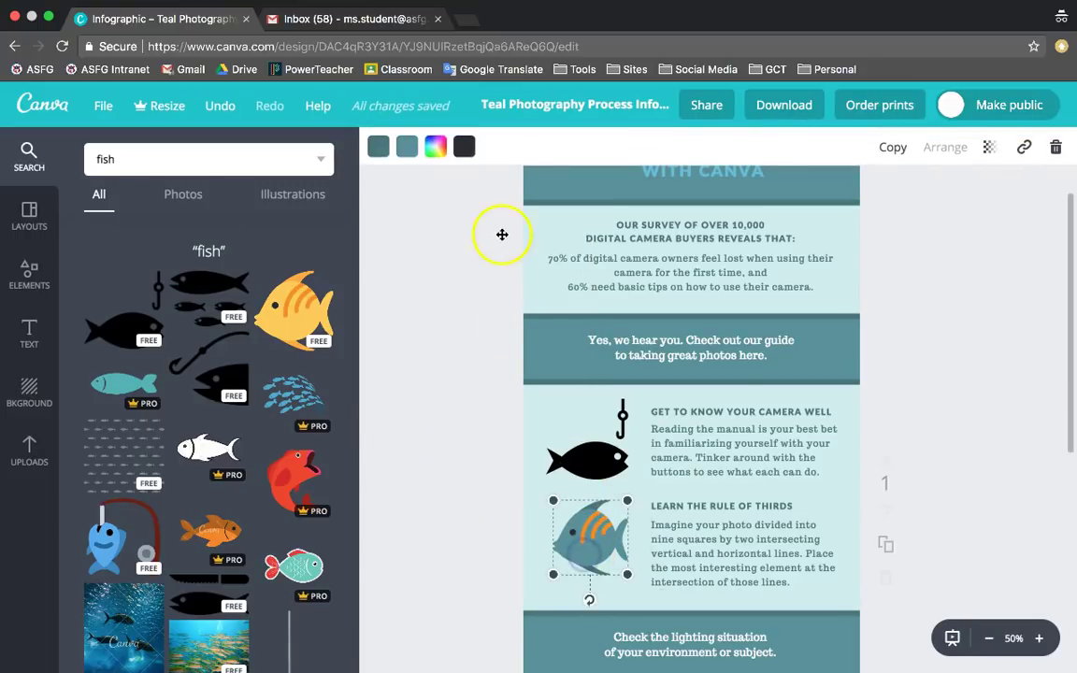
pyautogui.click(430, 152)
pyautogui.click(486, 228)
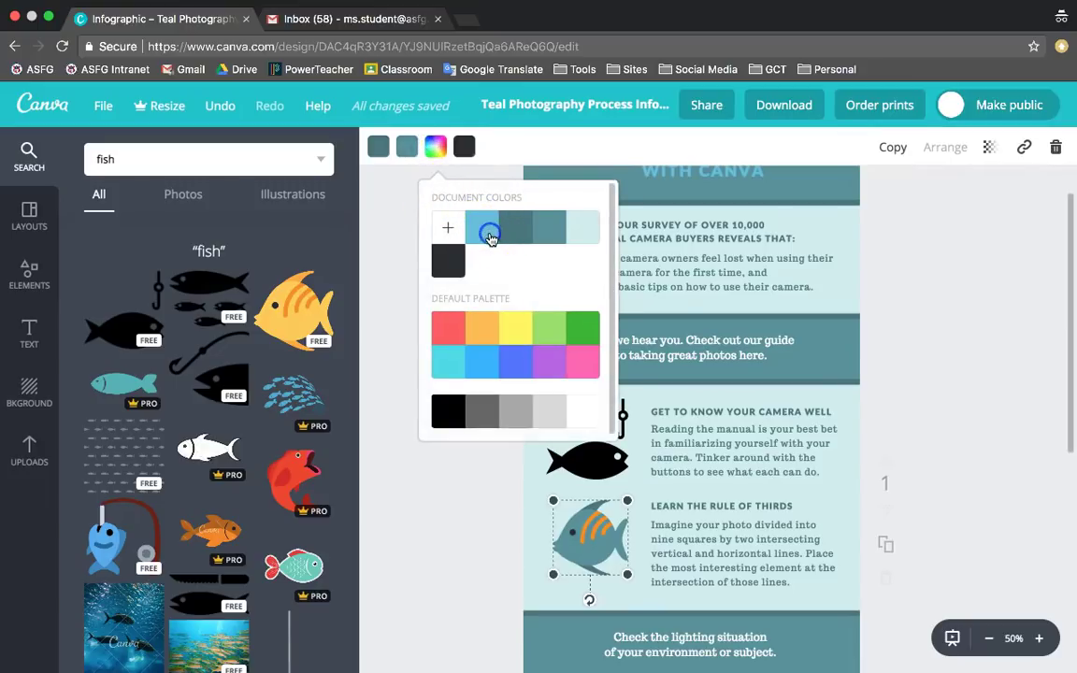
pyautogui.click(450, 497)
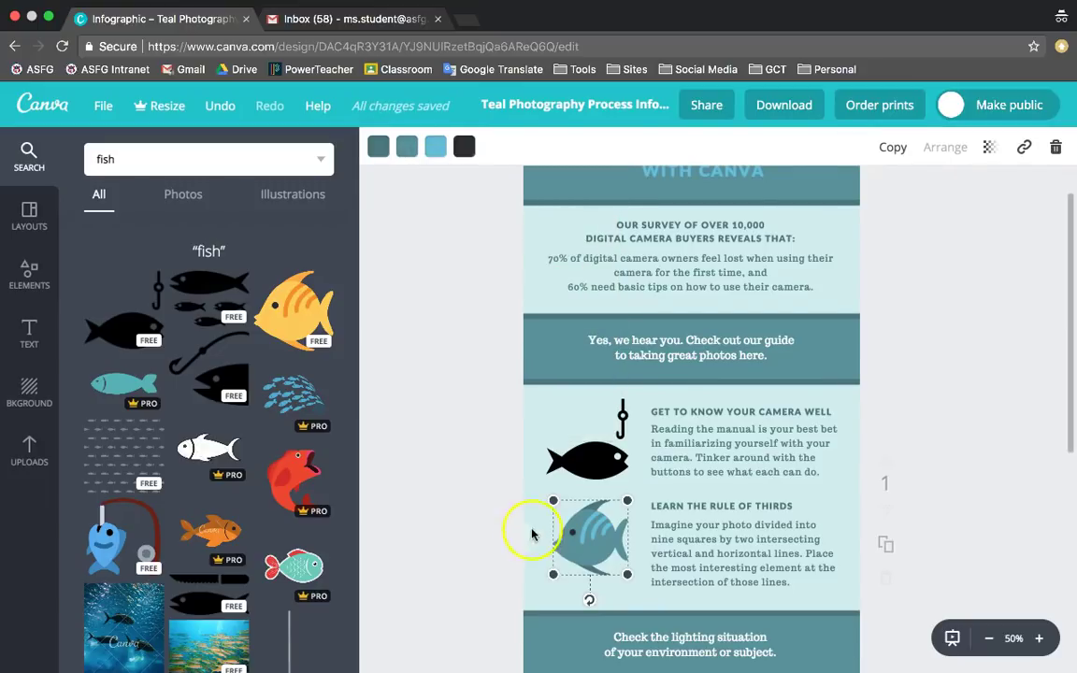
# Undo all colour changes on the striped fish and review the palette available for its fin colour
pyautogui.click(377, 146)
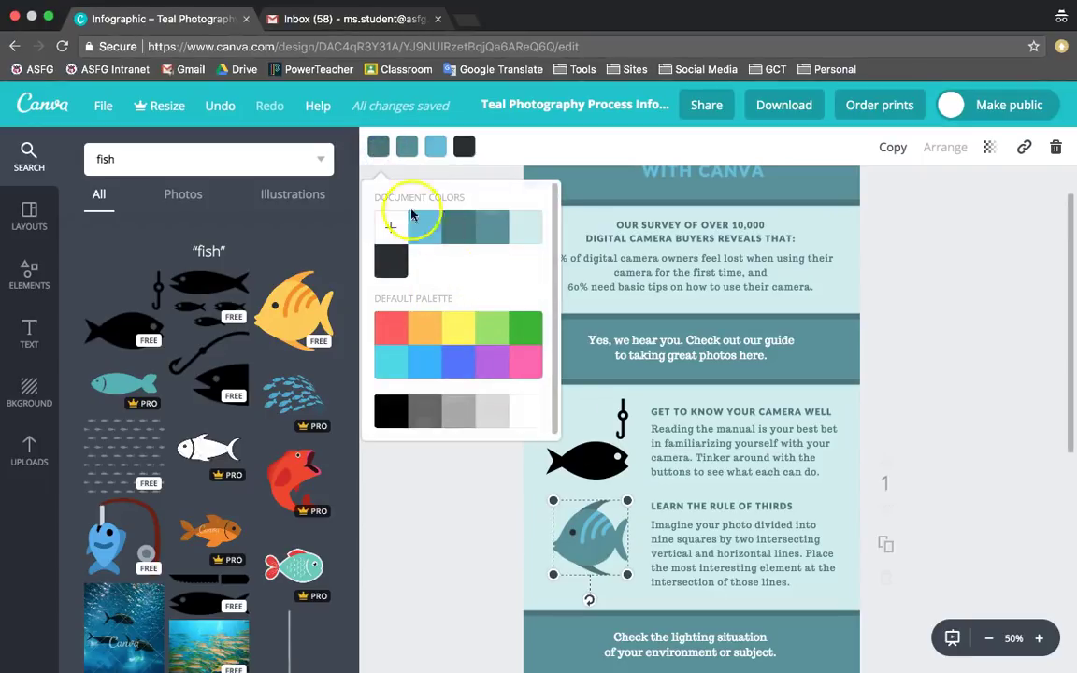
pyautogui.click(456, 458)
pyautogui.click(221, 112)
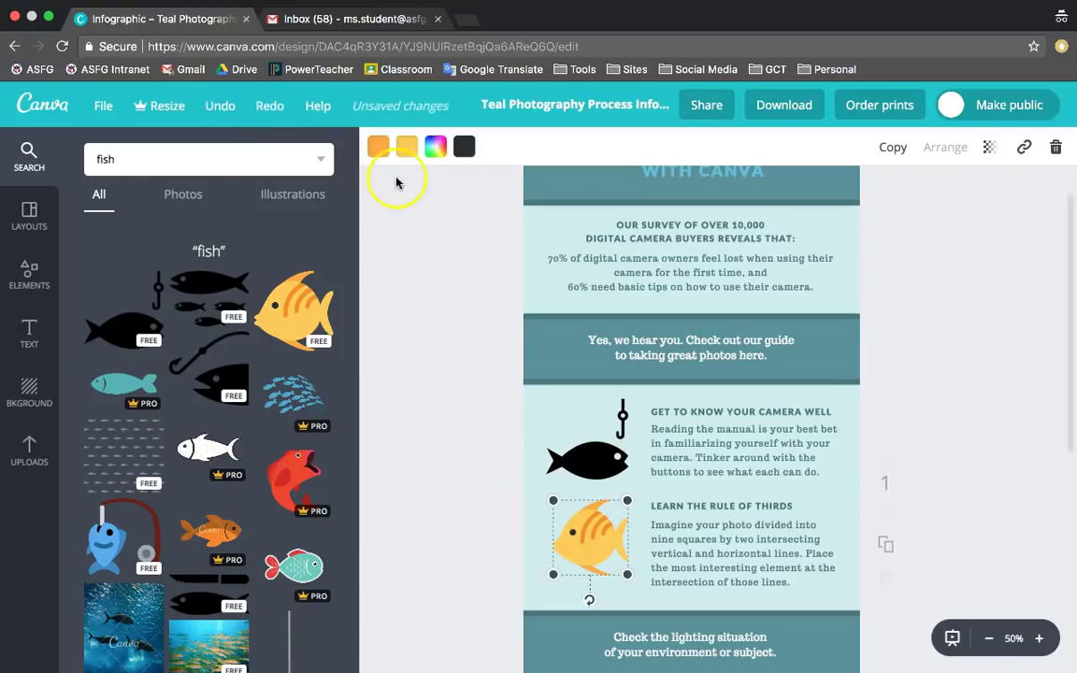
pyautogui.click(379, 148)
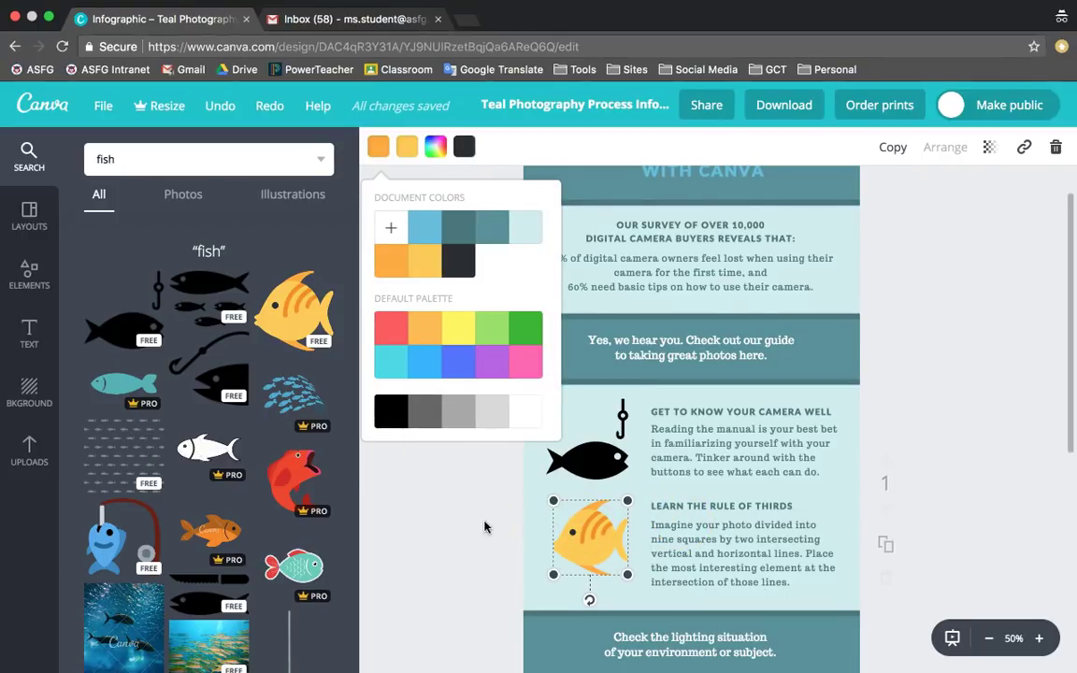
pyautogui.click(554, 572)
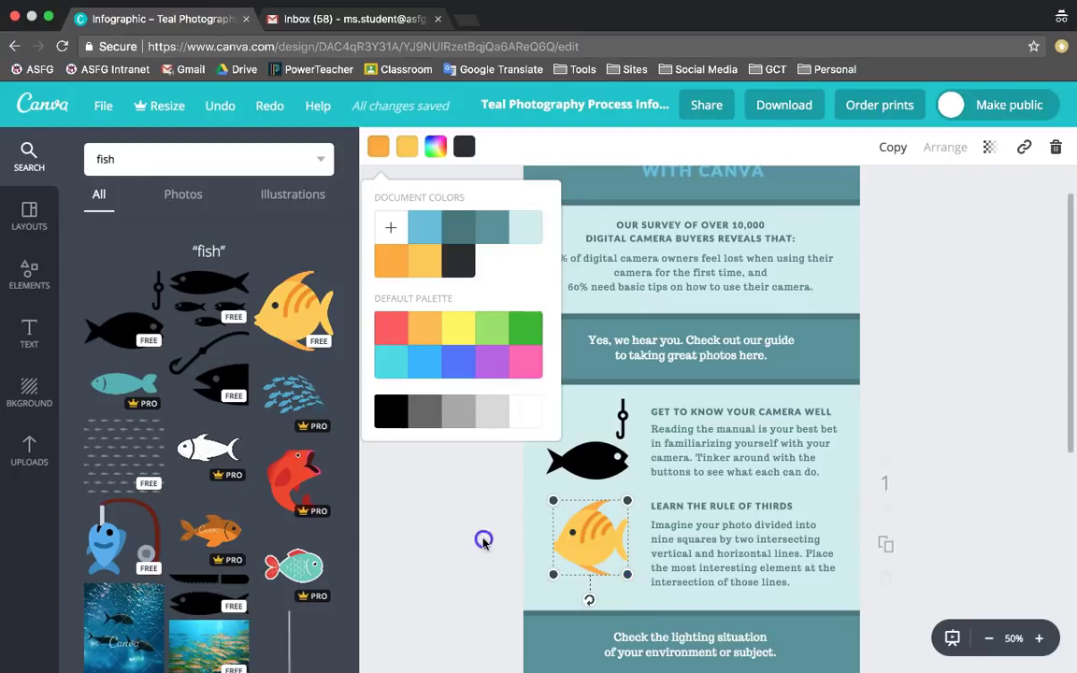
# Enlarge the yellow striped fish beside "Learn the rule of thirds" and align it within the icon column
pyautogui.click(577, 539)
pyautogui.moveTo(619, 570); pyautogui.dragTo(650, 597)
pyautogui.moveTo(596, 553); pyautogui.dragTo(578, 550)
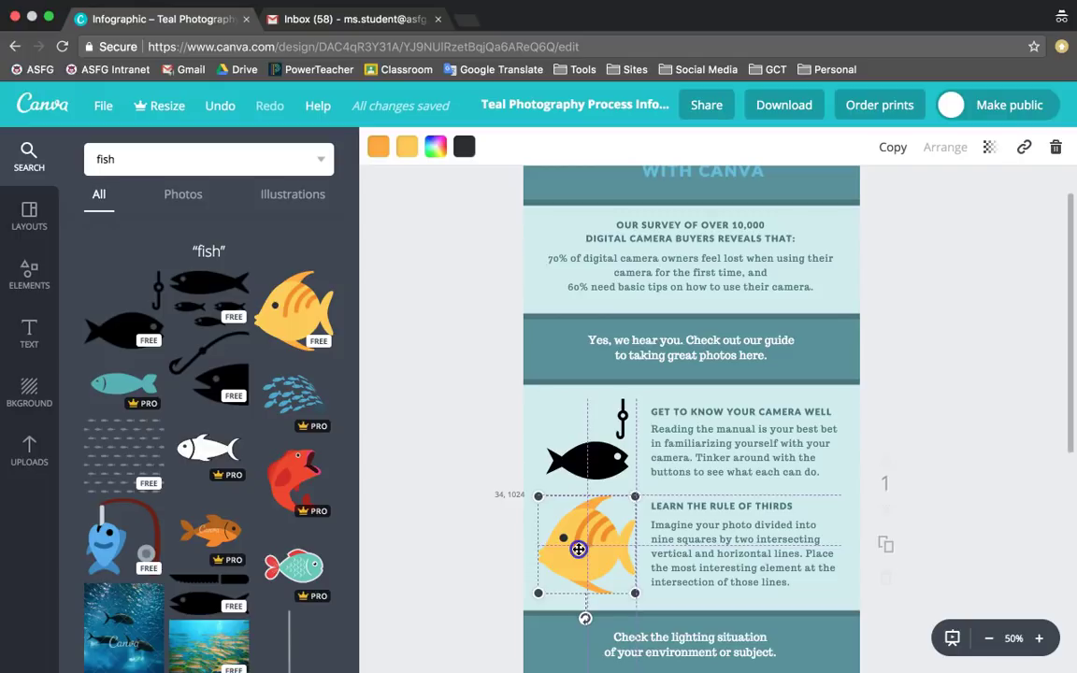
pyautogui.moveTo(579, 549); pyautogui.dragTo(579, 550)
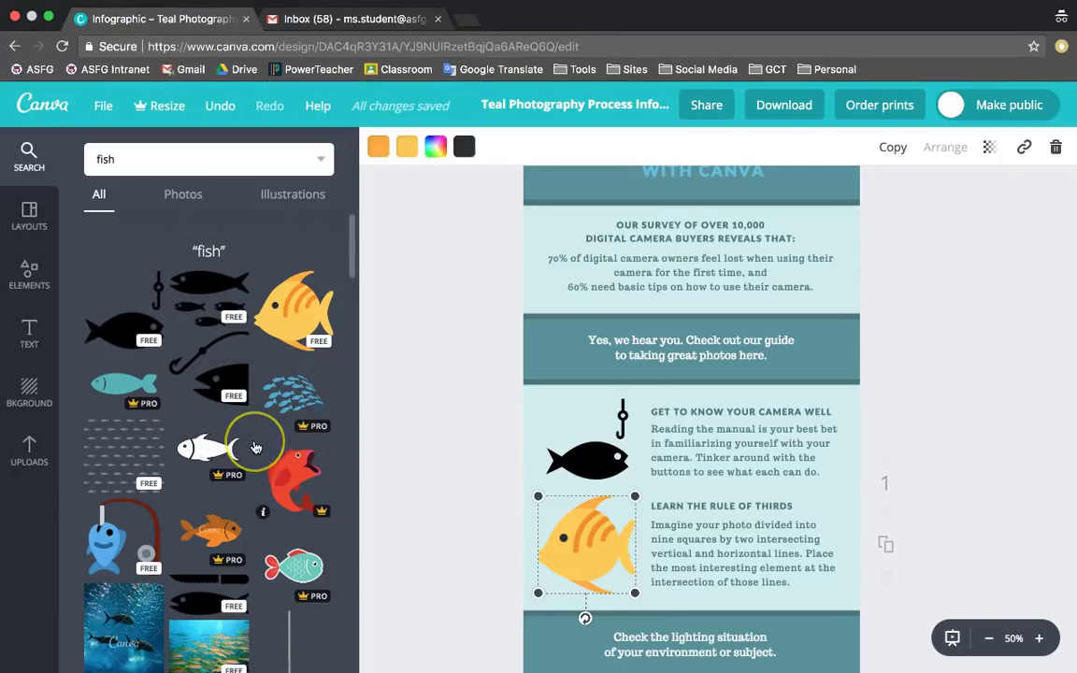
# Browse the remaining fish results, and search Google for "fish" in a new browser tab
pyautogui.scroll(-3, 255, 449)
pyautogui.scroll(-1, 256, 447)
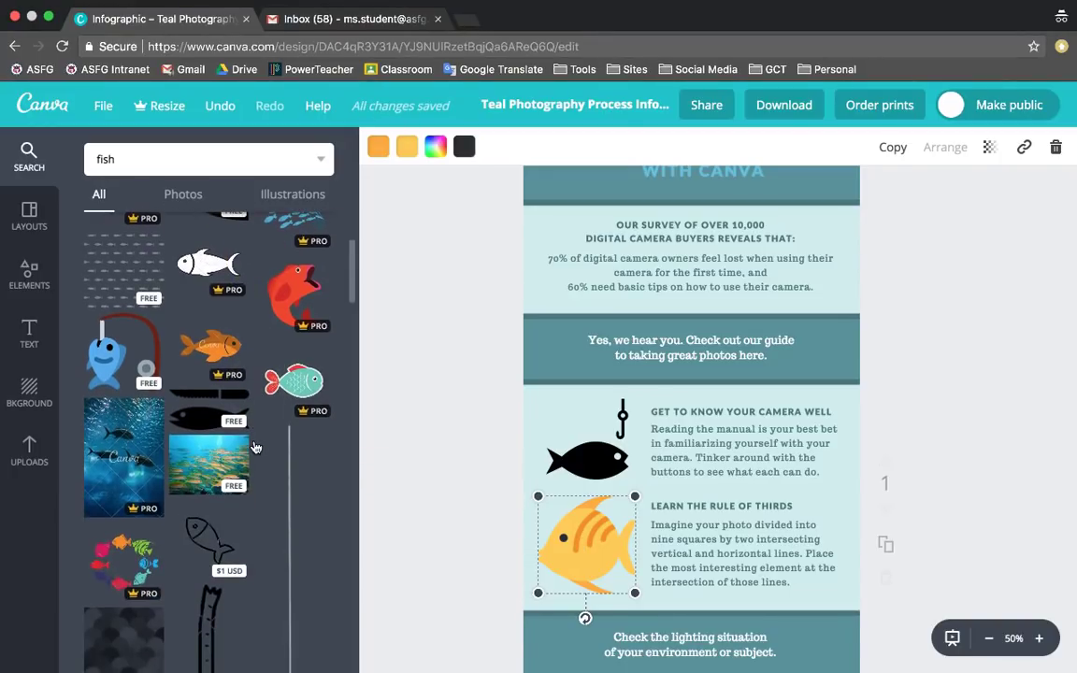
pyautogui.scroll(5, 255, 447)
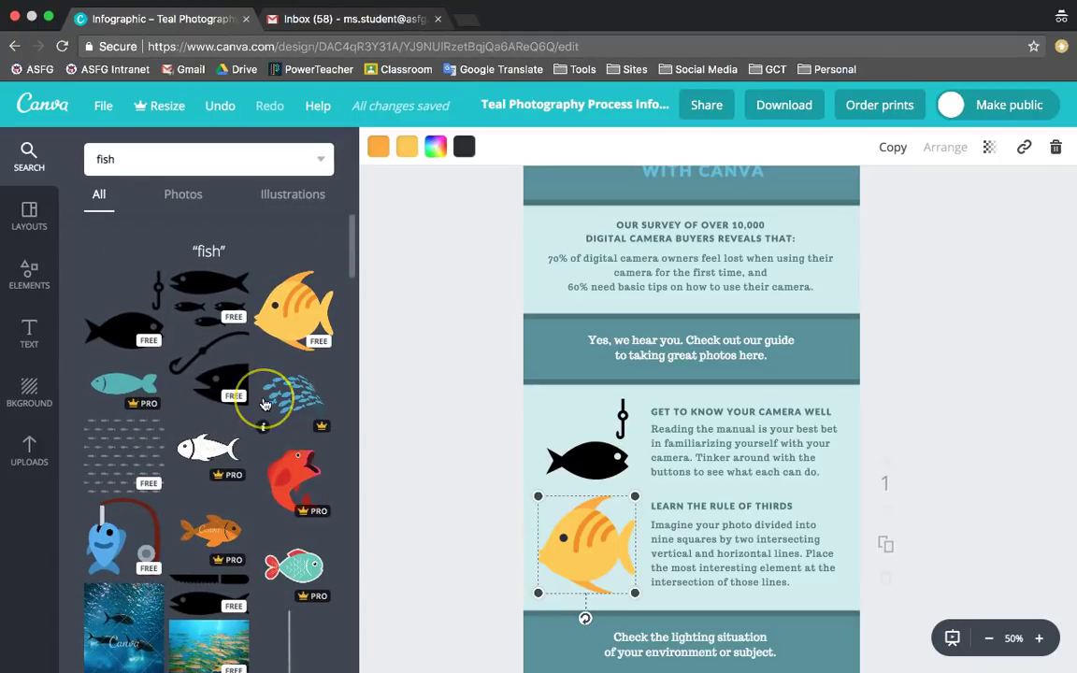
pyautogui.click(465, 19)
pyautogui.write('fish')
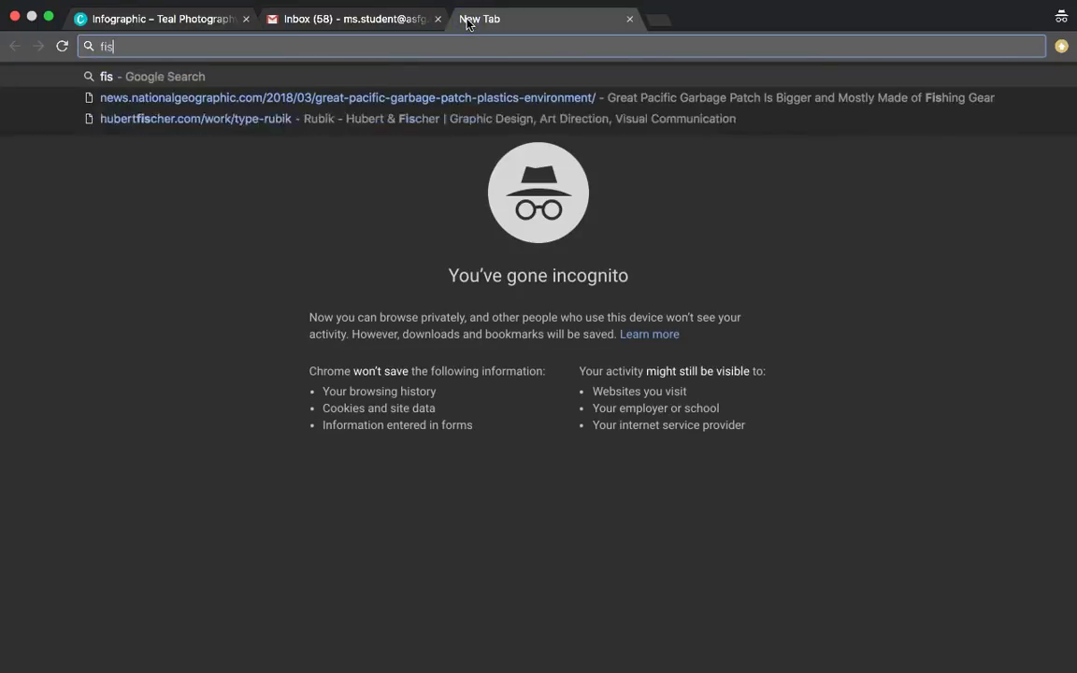
pyautogui.press('Return')
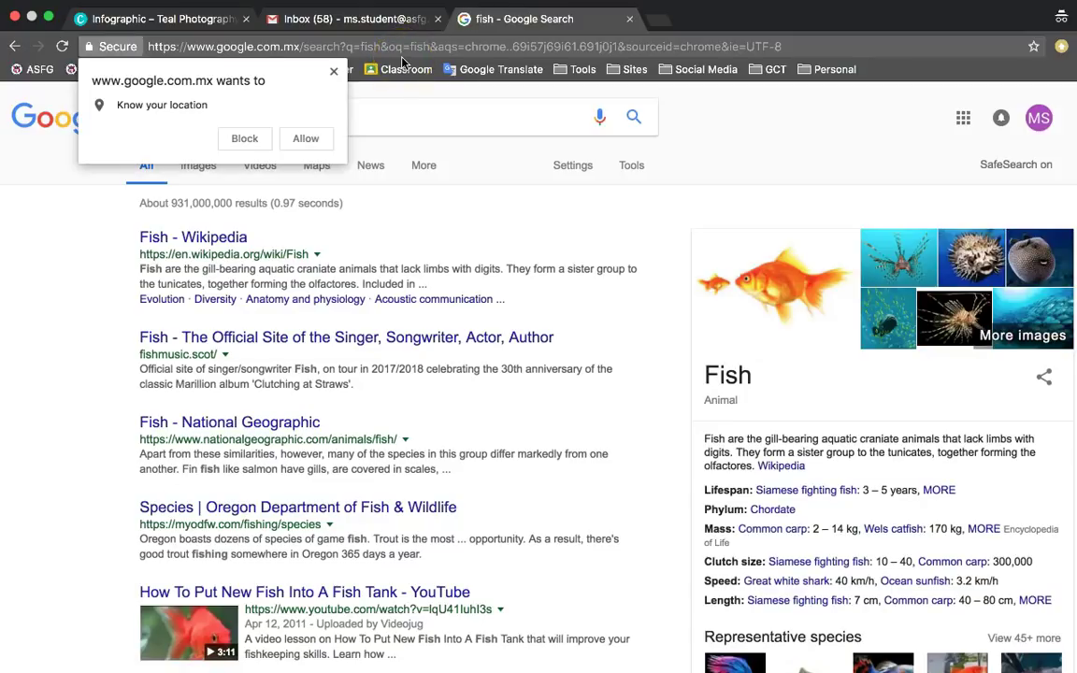
pyautogui.click(189, 26)
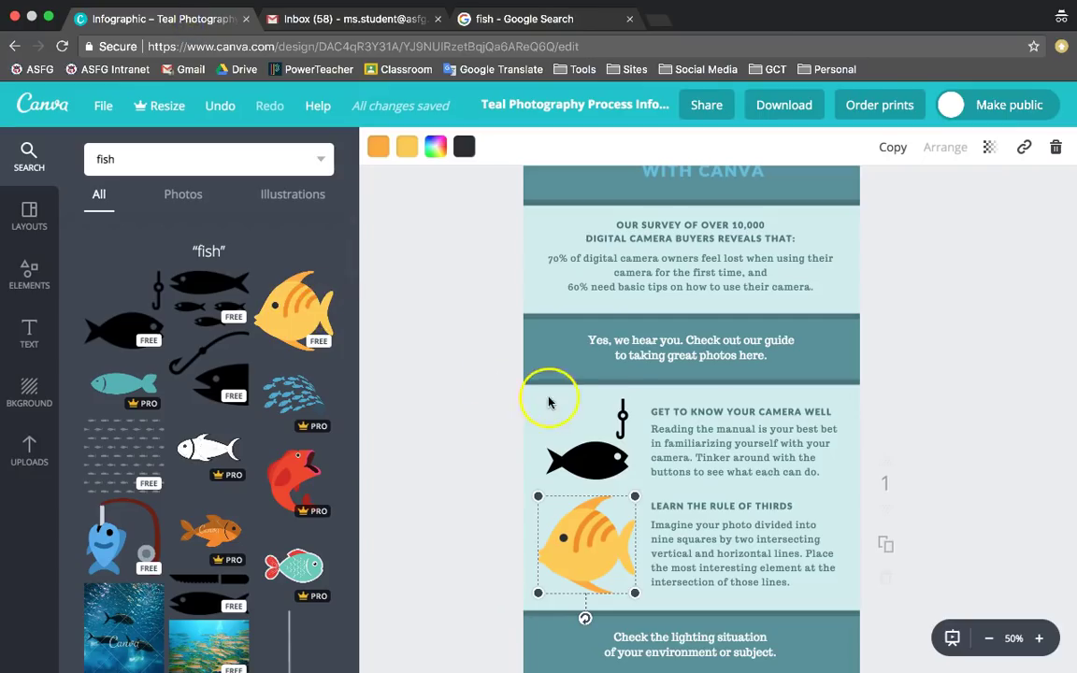
pyautogui.scroll(-5, 584, 524)
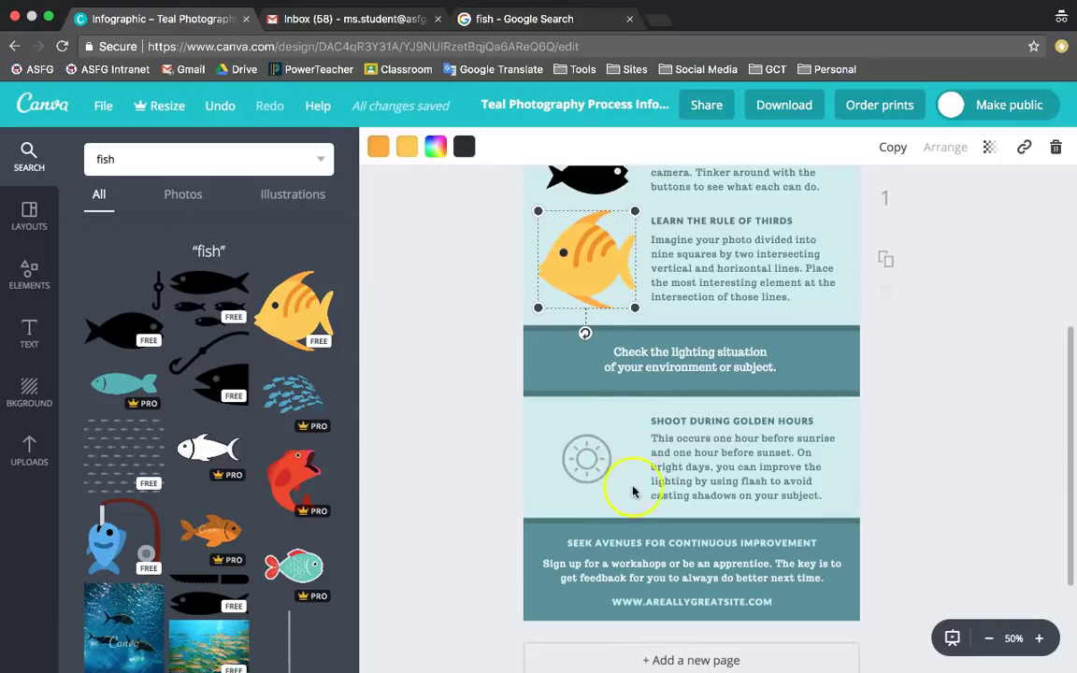
pyautogui.scroll(2, 632, 491)
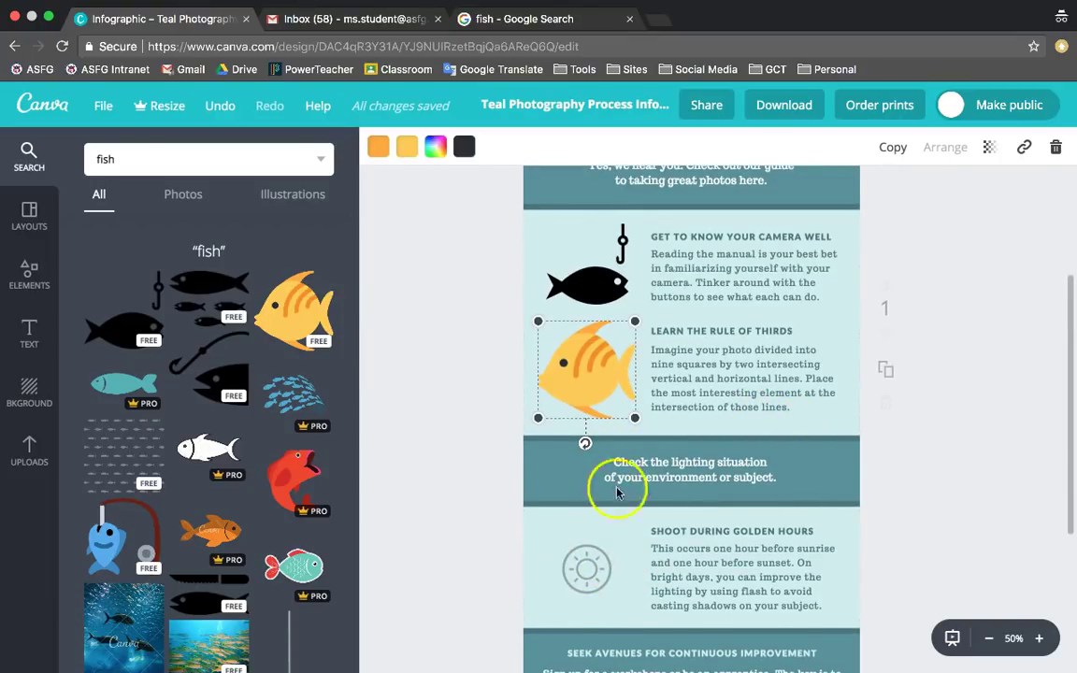
pyautogui.scroll(3, 618, 397)
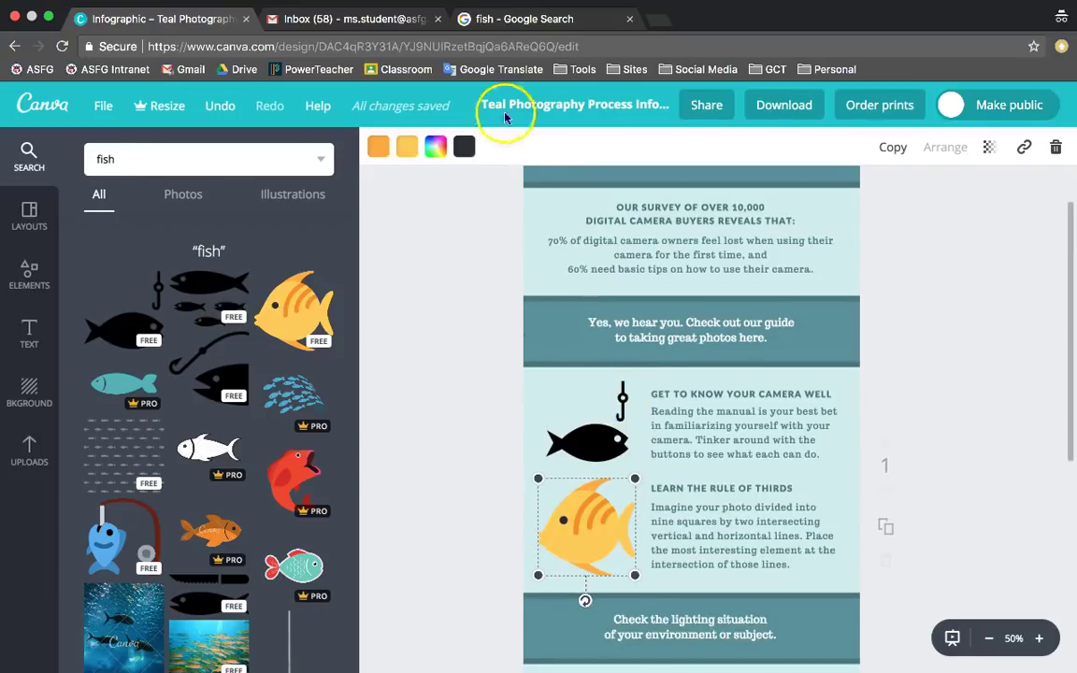
# Switch to the Google search for fish, block its location request and show the image results
pyautogui.click(495, 18)
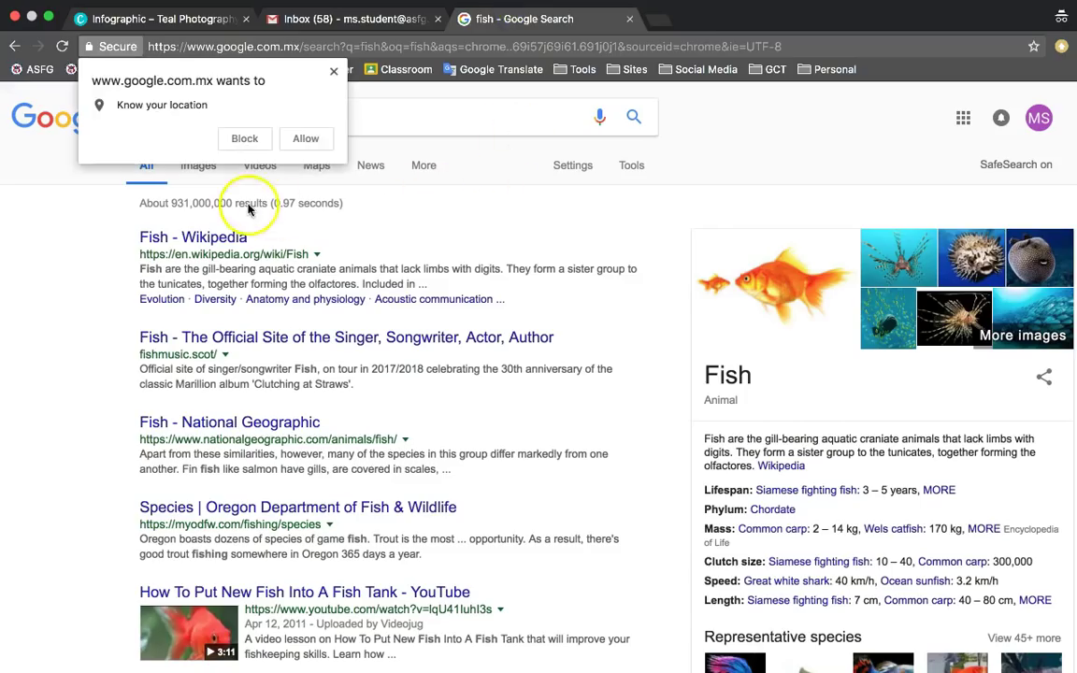
pyautogui.click(247, 141)
pyautogui.click(202, 170)
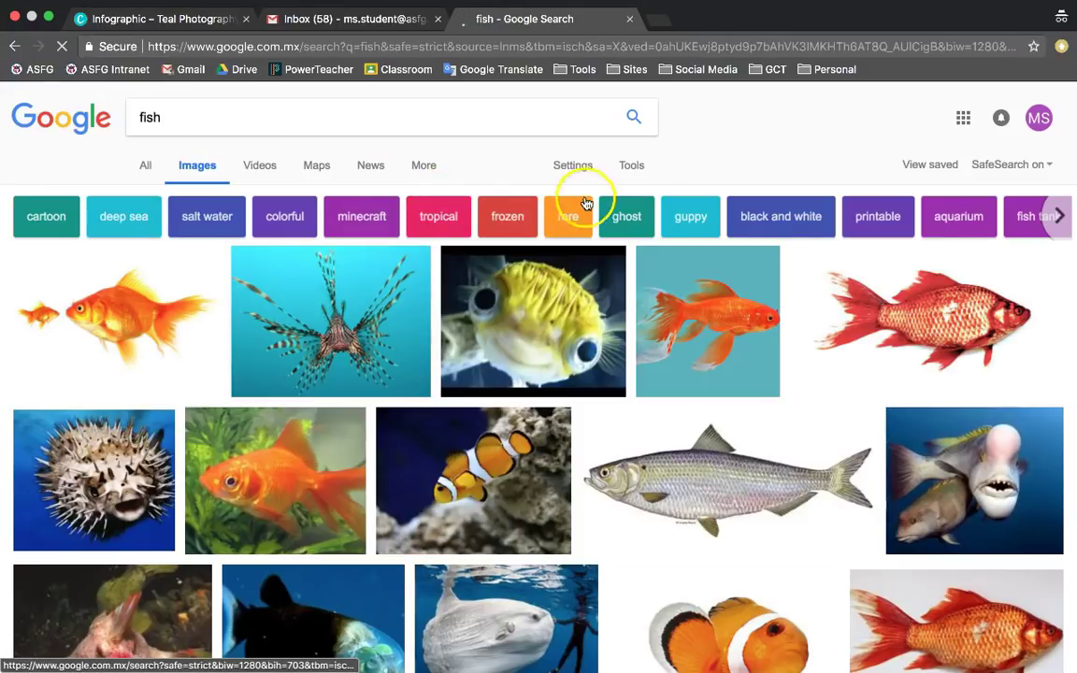
# Filter the Google fish images to the Clip art type and the Transparent colour option
pyautogui.click(640, 167)
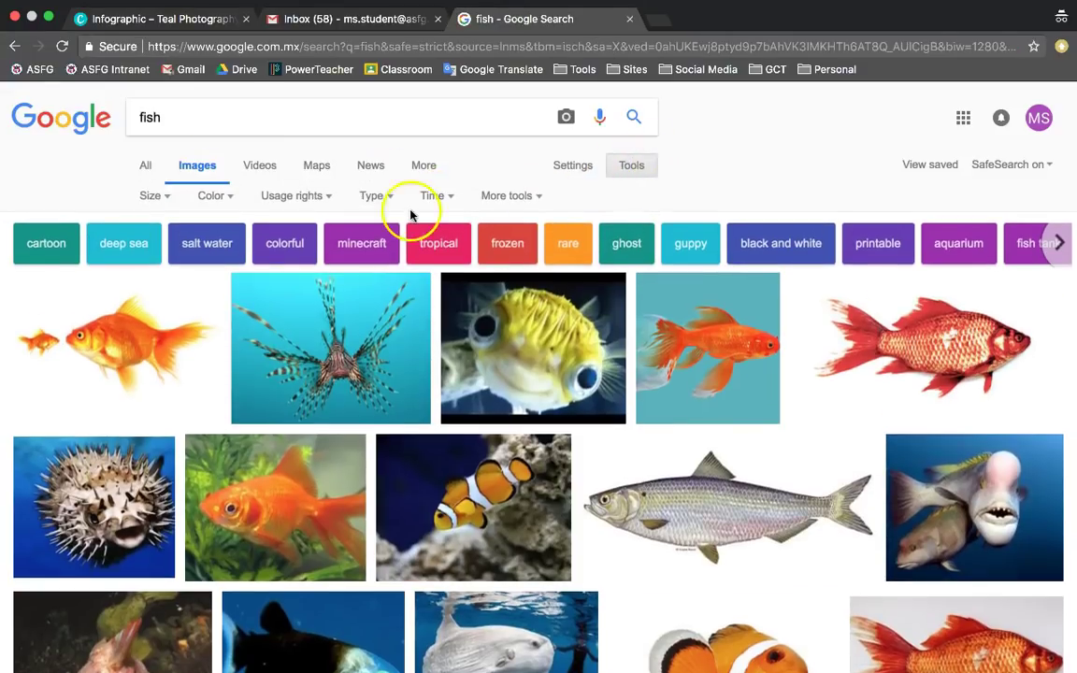
pyautogui.click(377, 197)
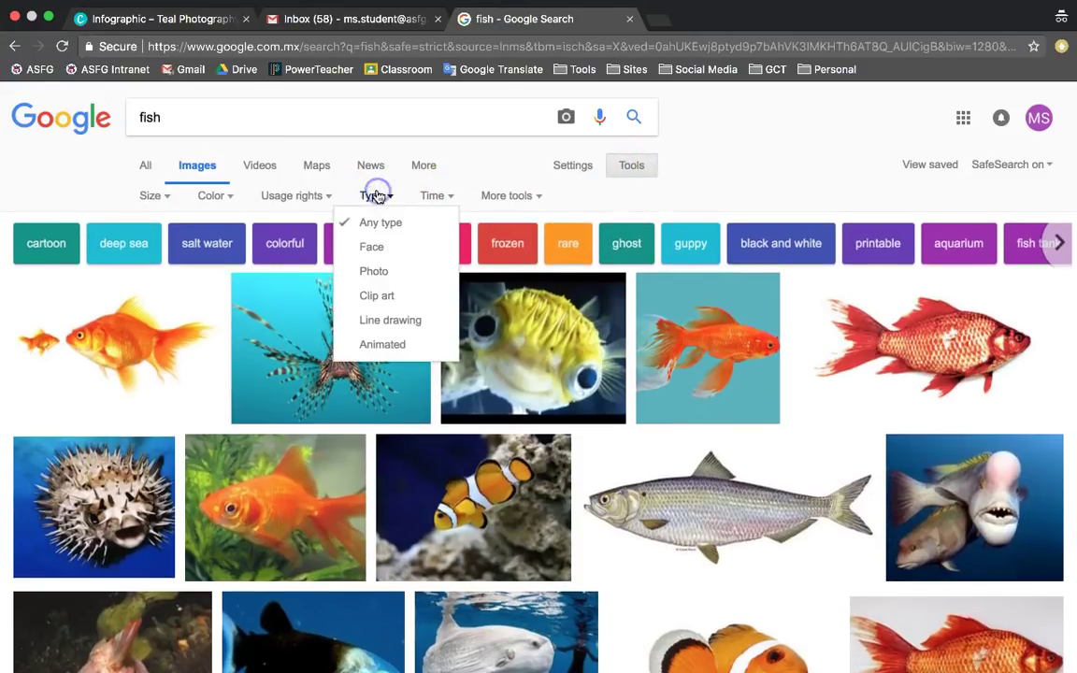
pyautogui.click(390, 295)
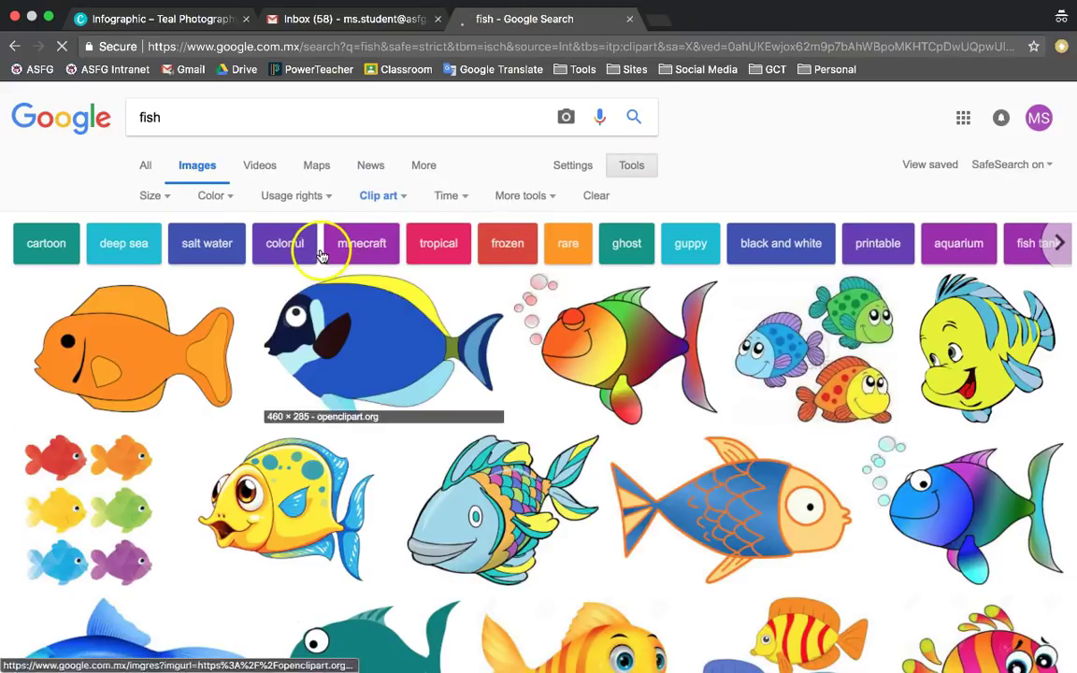
pyautogui.click(222, 198)
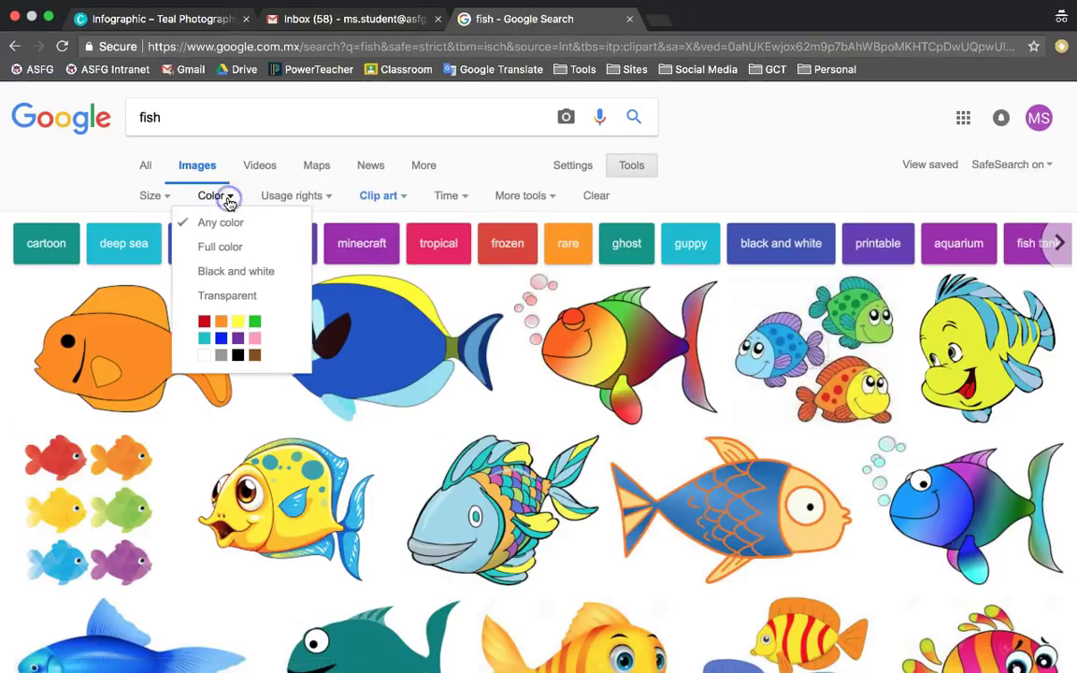
pyautogui.click(230, 296)
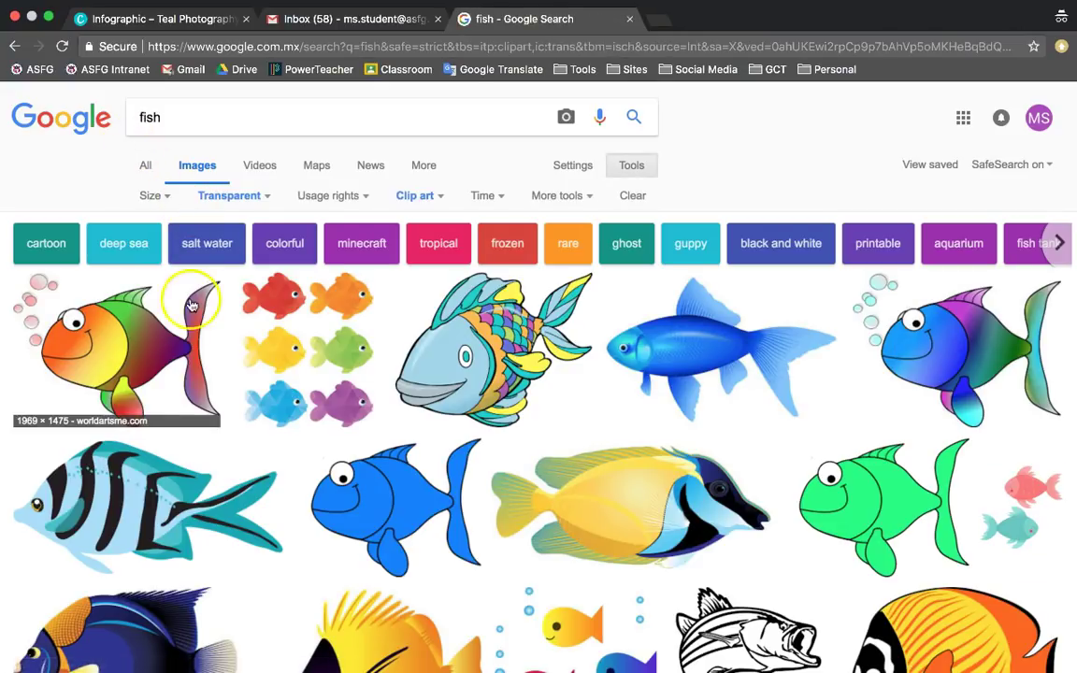
# Restrict the fish clip art usage rights to "Labeled for reuse with modification"
pyautogui.scroll(-3, 480, 477)
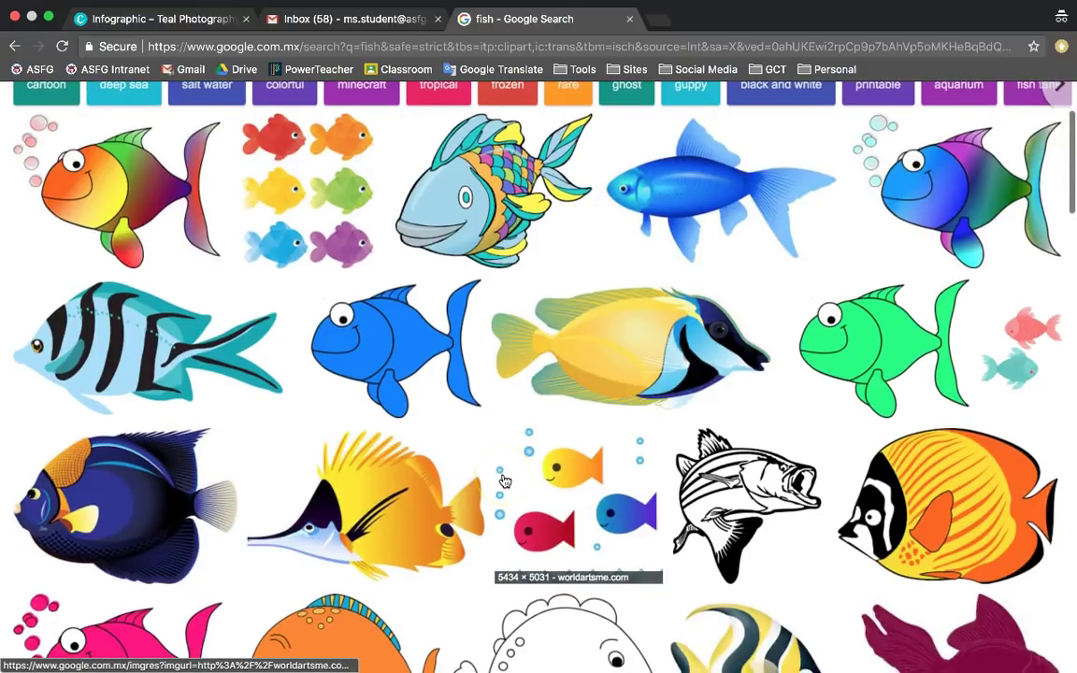
pyautogui.scroll(2, 500, 472)
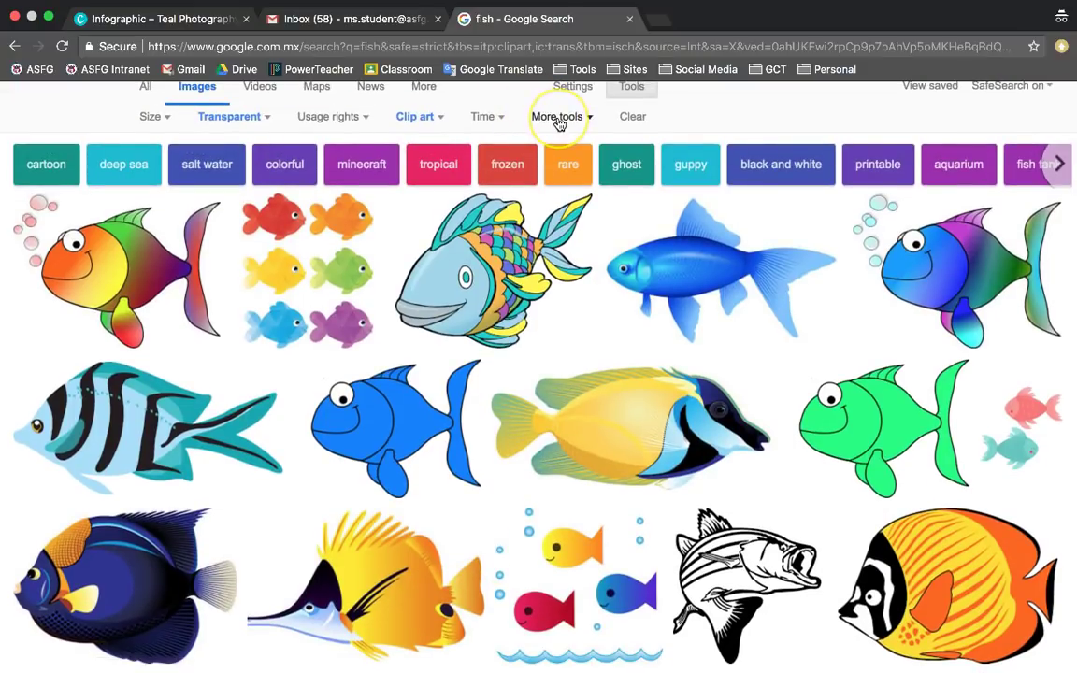
pyautogui.click(361, 121)
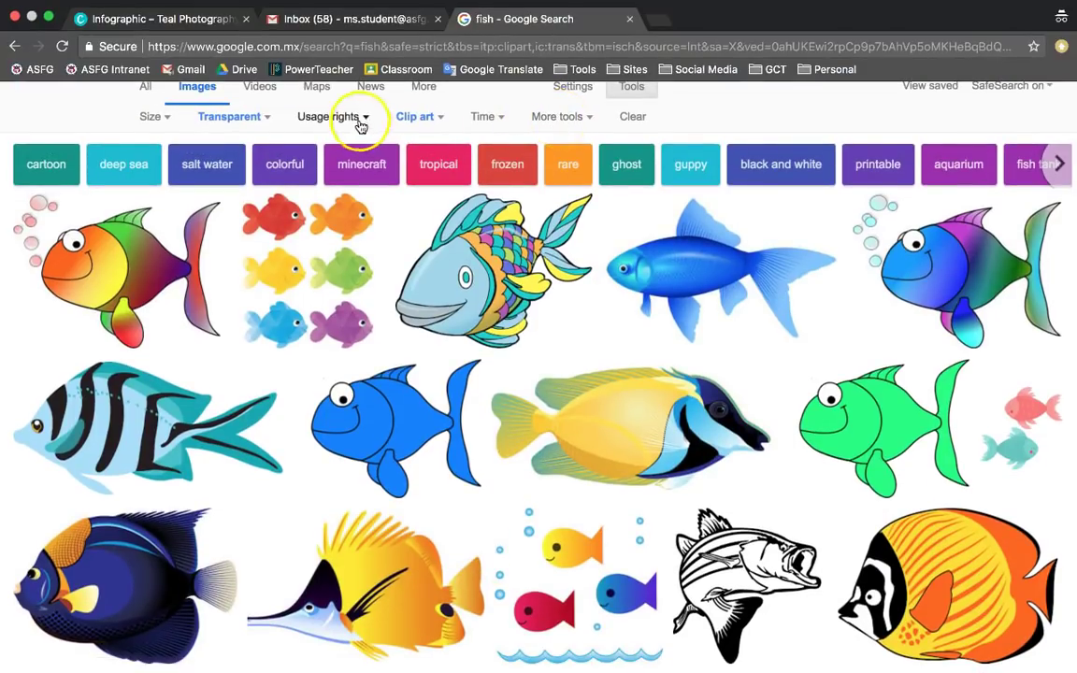
pyautogui.click(378, 171)
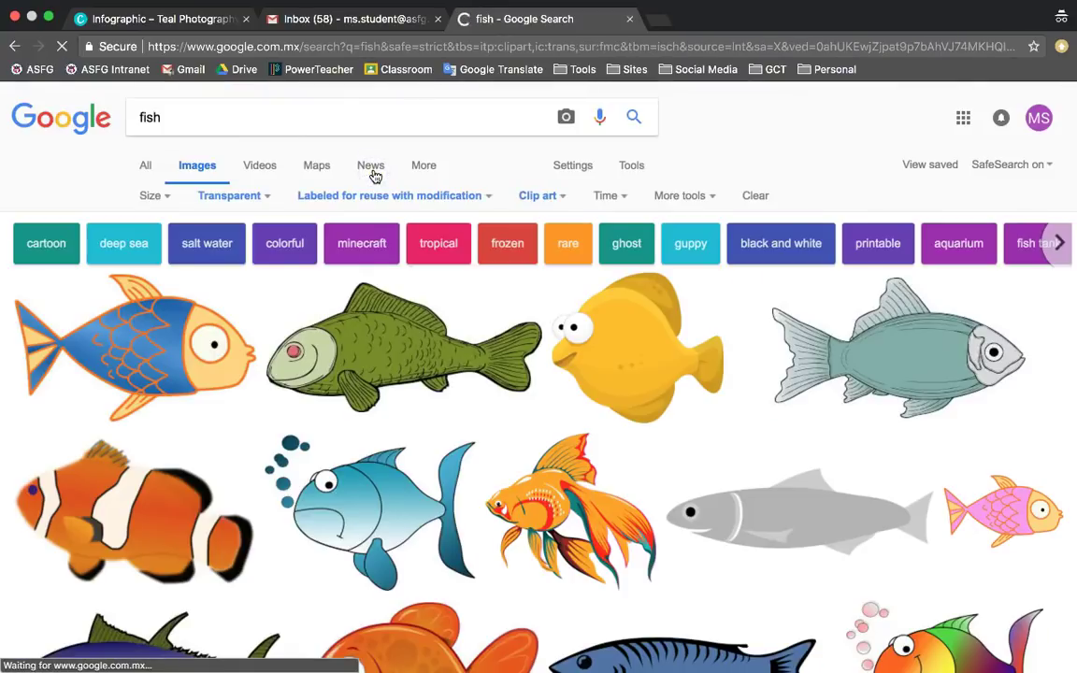
# Open the preview of the grey anchovy clip art from Pixabay and save the image to the desktop
pyautogui.click(404, 289)
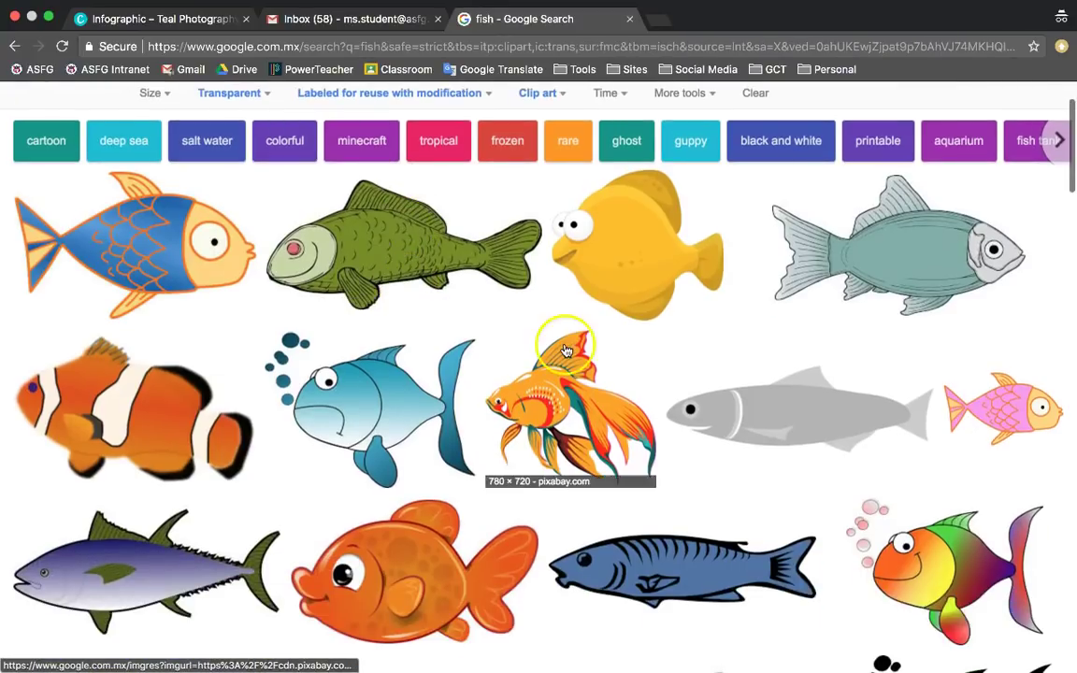
pyautogui.click(800, 409)
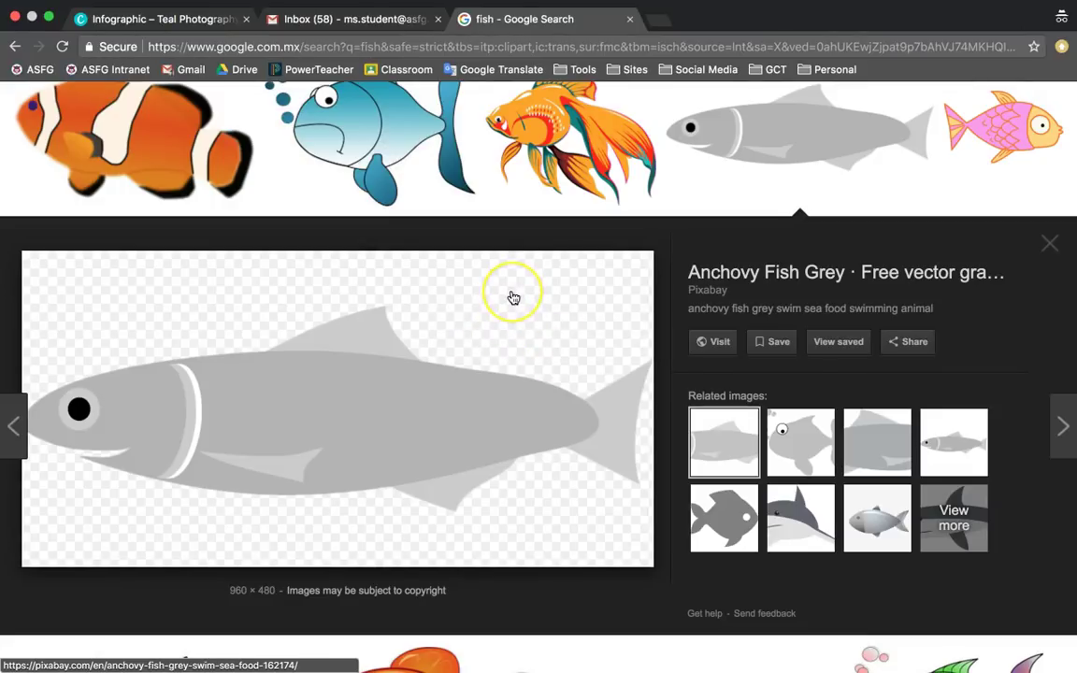
pyautogui.rightClick(364, 414)
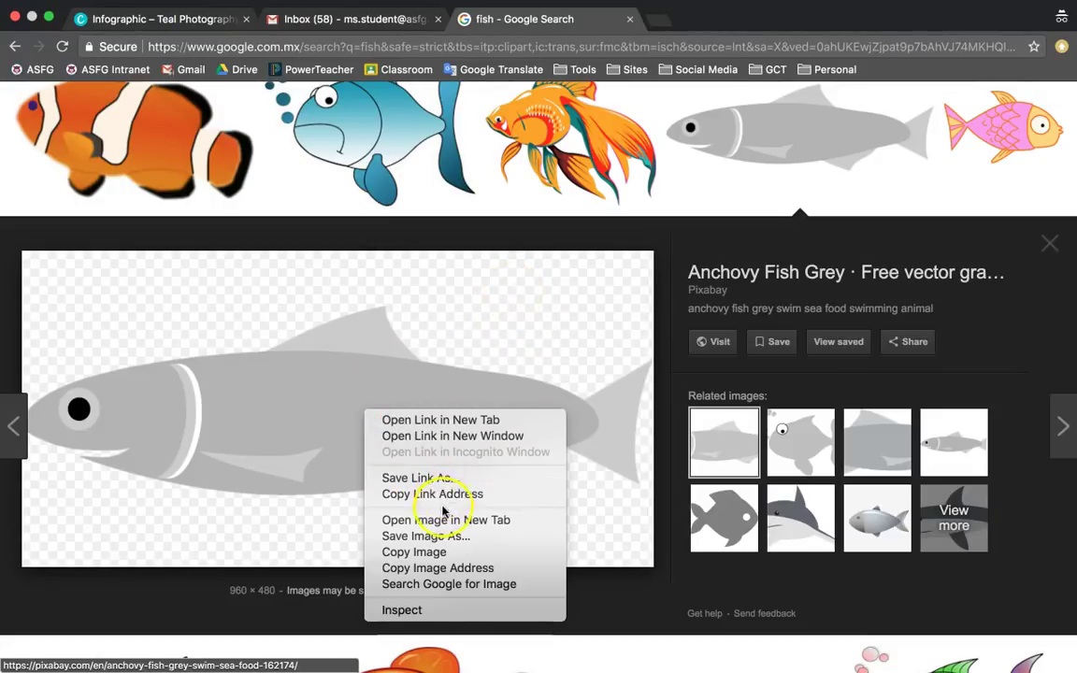
pyautogui.click(441, 539)
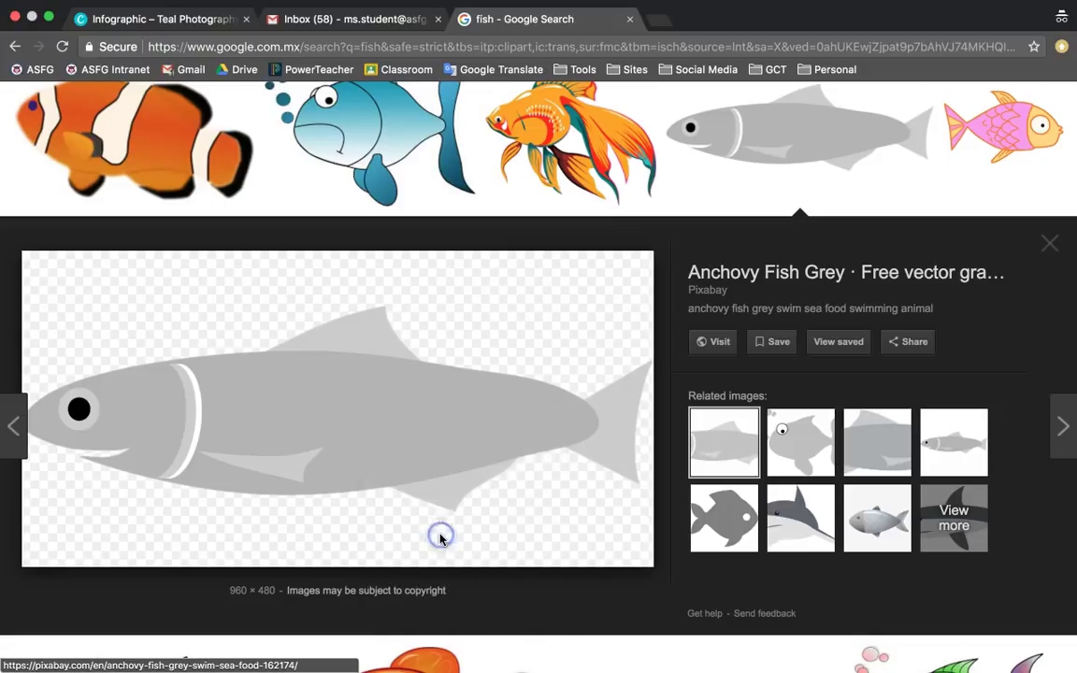
pyautogui.click(636, 155)
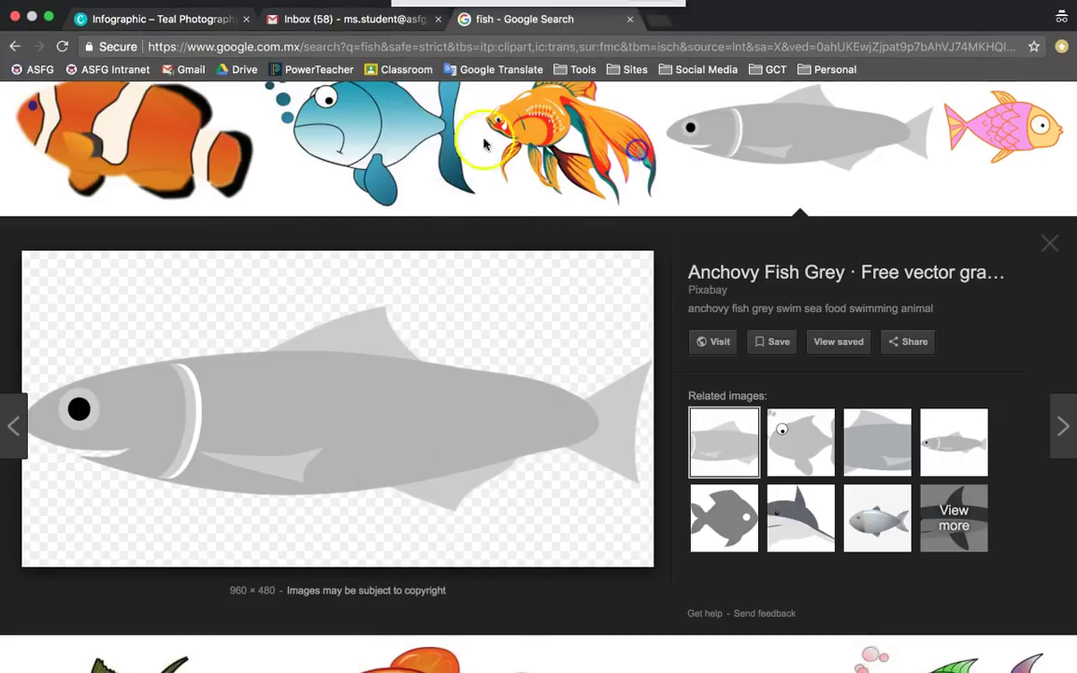
# Switch back to Canva and upload anchovy-162174_960_720.png from the desktop to the design's uploads
pyautogui.click(125, 21)
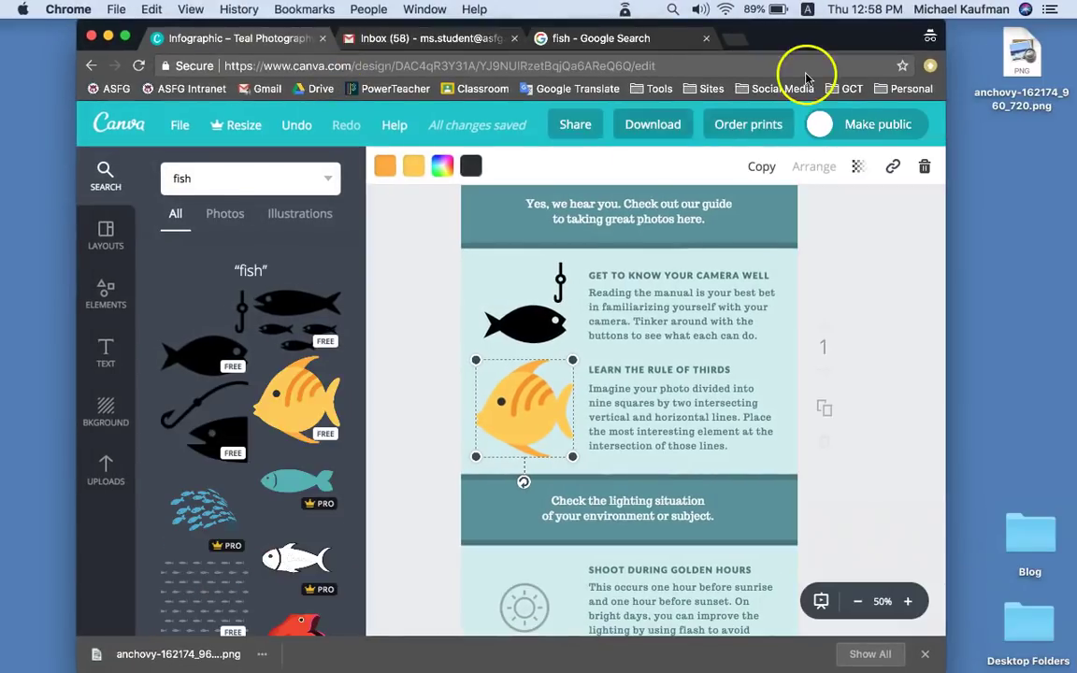
pyautogui.moveTo(1017, 58); pyautogui.dragTo(270, 370)
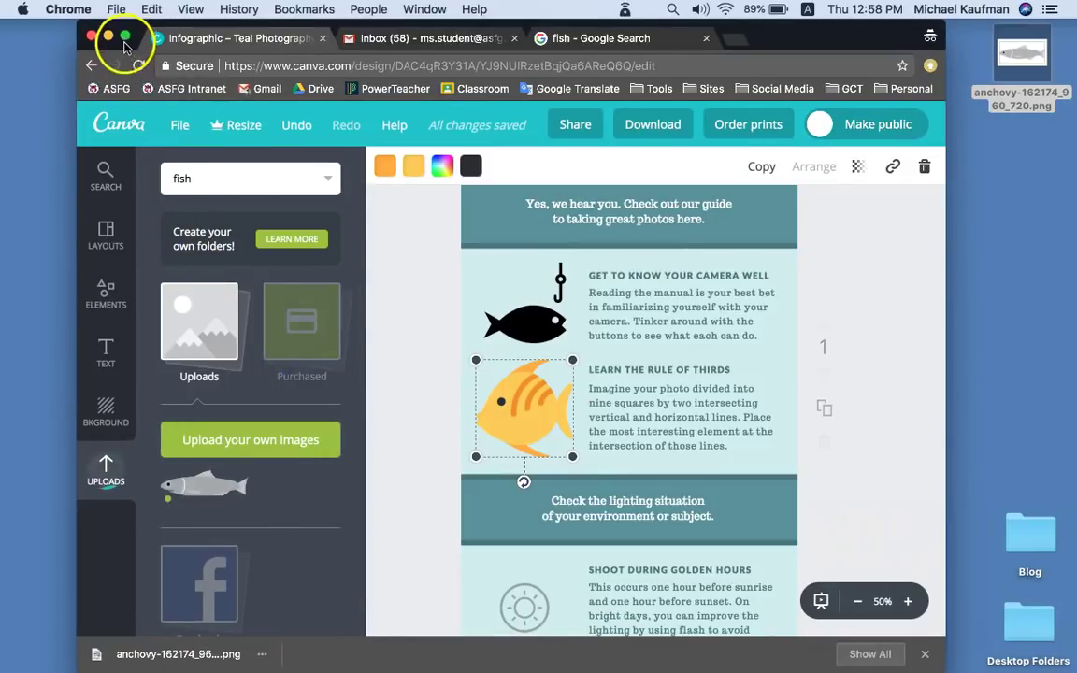
pyautogui.click(126, 37)
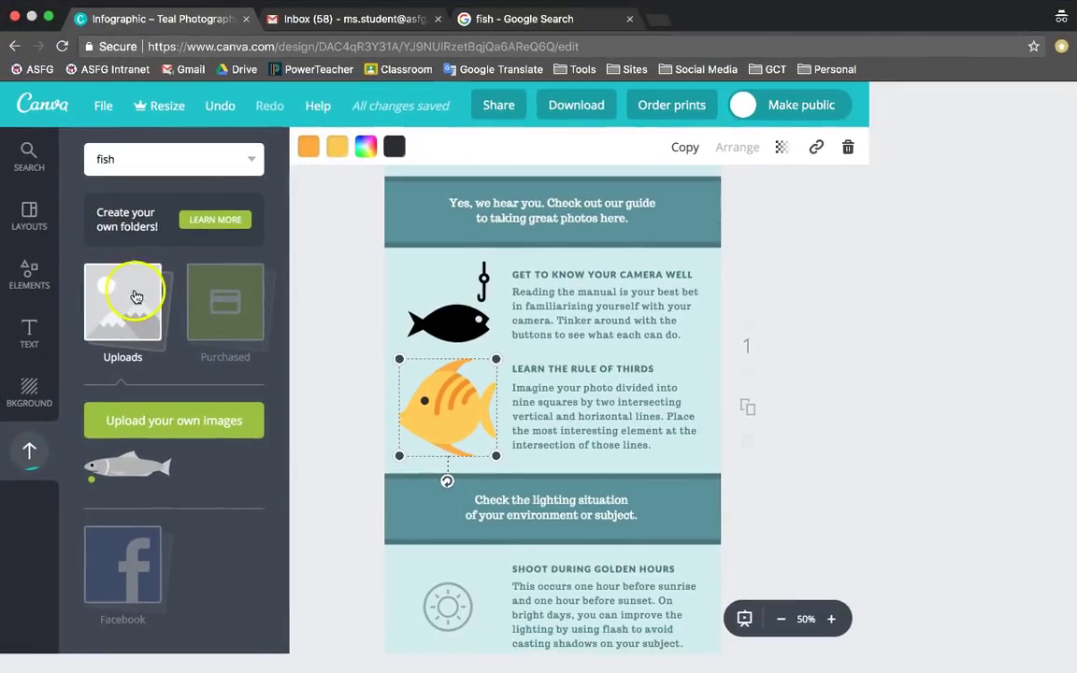
pyautogui.click(117, 290)
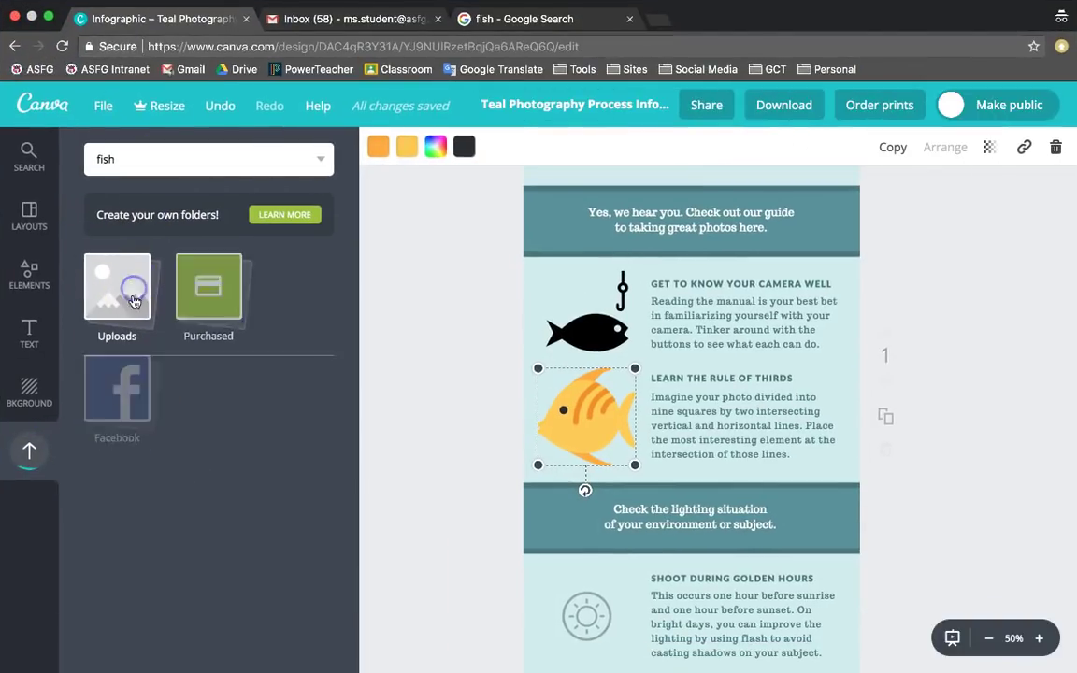
# Place the uploaded grey anchovy on the infographic, shrink it and position it between the black fish and the yellow fish
pyautogui.moveTo(149, 456); pyautogui.dragTo(644, 385)
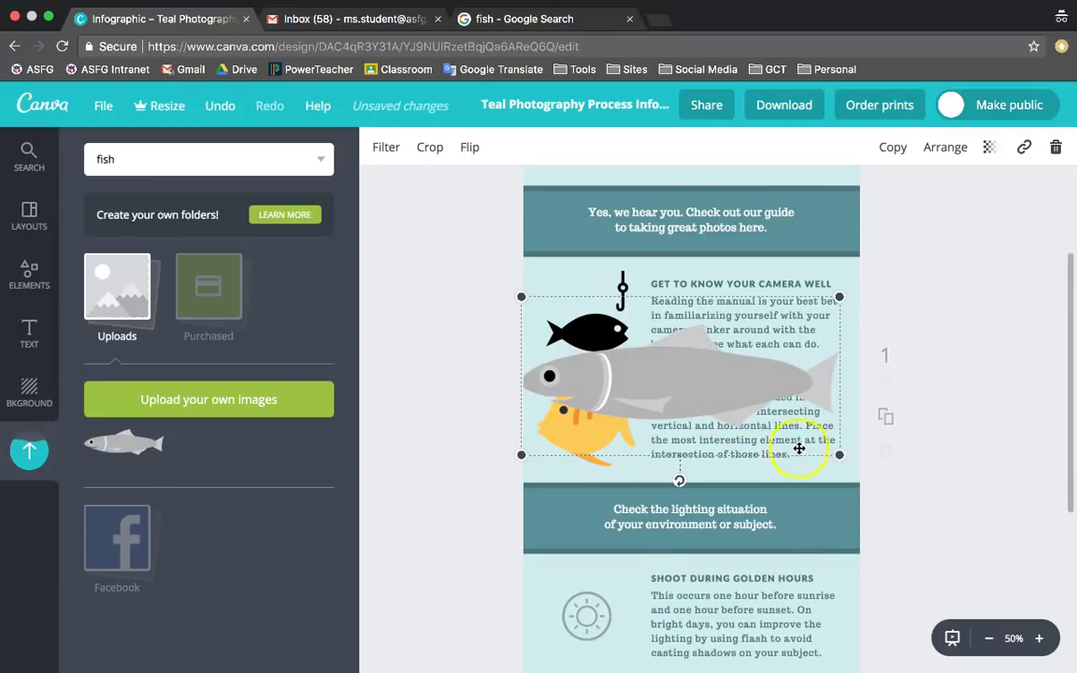
pyautogui.moveTo(817, 435); pyautogui.dragTo(645, 353)
pyautogui.moveTo(625, 304); pyautogui.dragTo(609, 375)
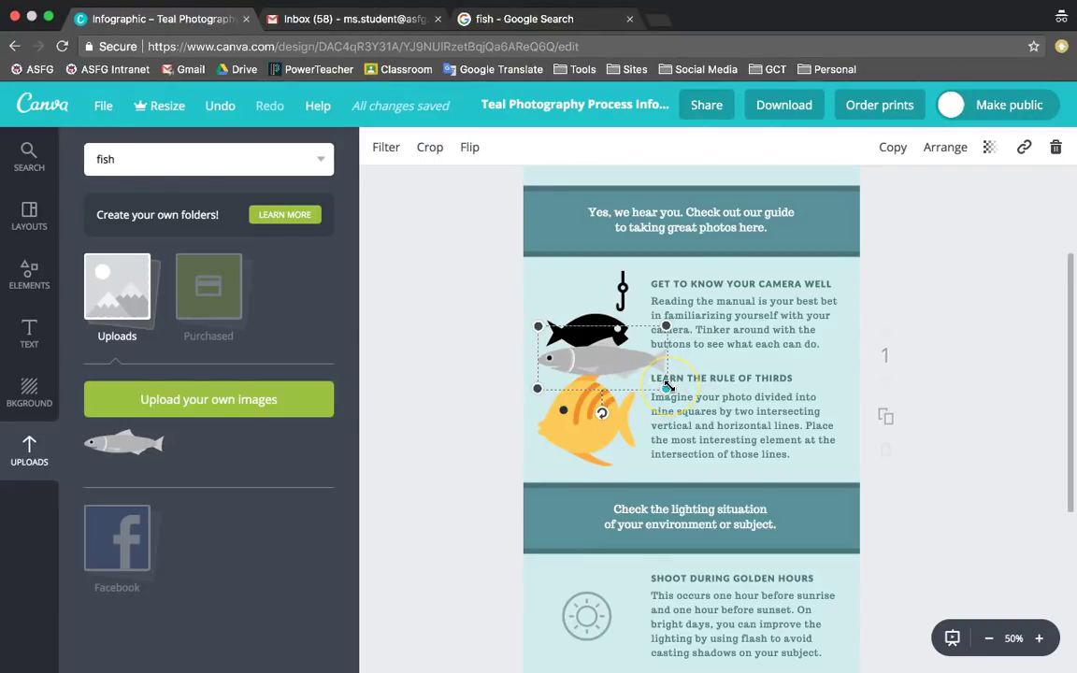
pyautogui.click(550, 348)
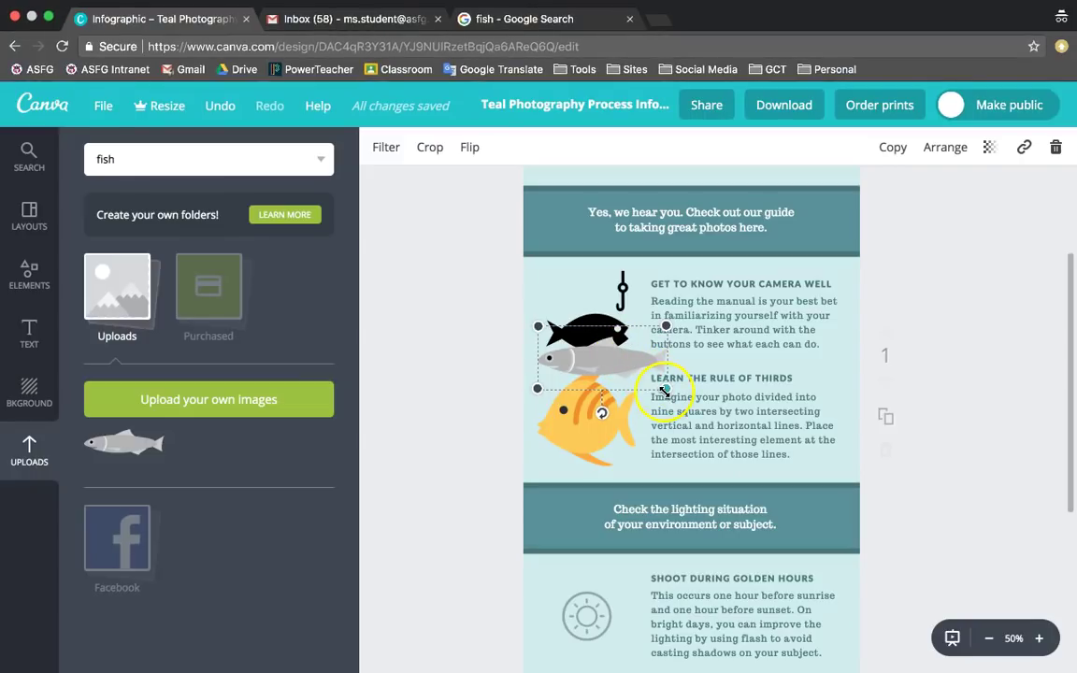
# Return to the Google fish image results and examine the colour filter options, including Transparent
pyautogui.click(541, 19)
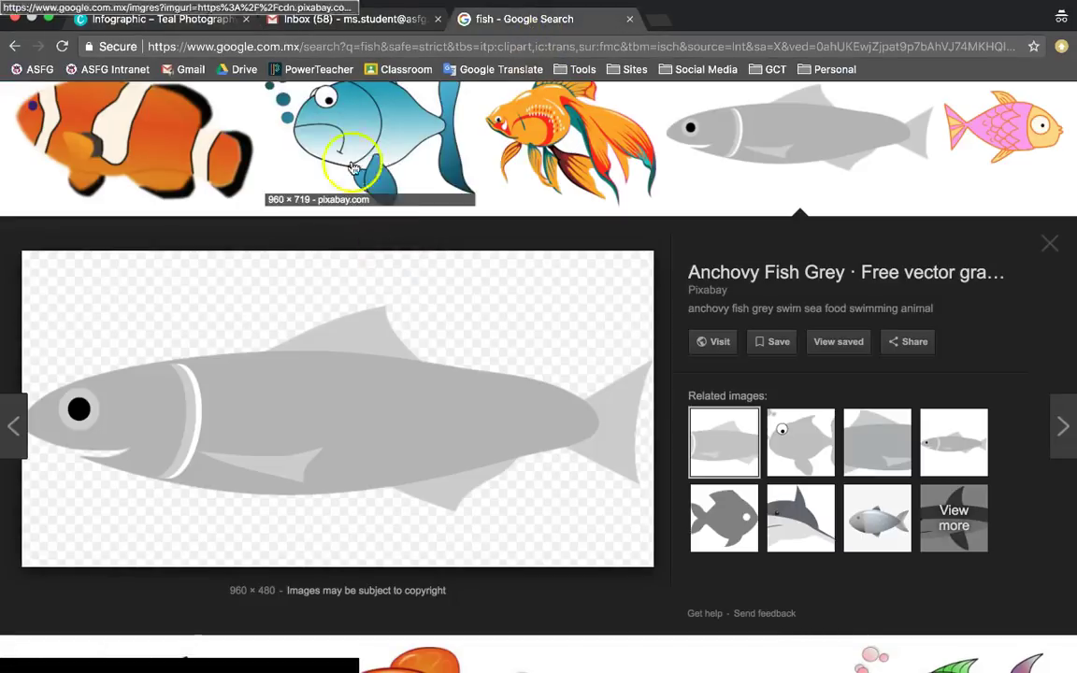
pyautogui.scroll(5, 332, 138)
pyautogui.scroll(-1, 332, 137)
pyautogui.click(257, 195)
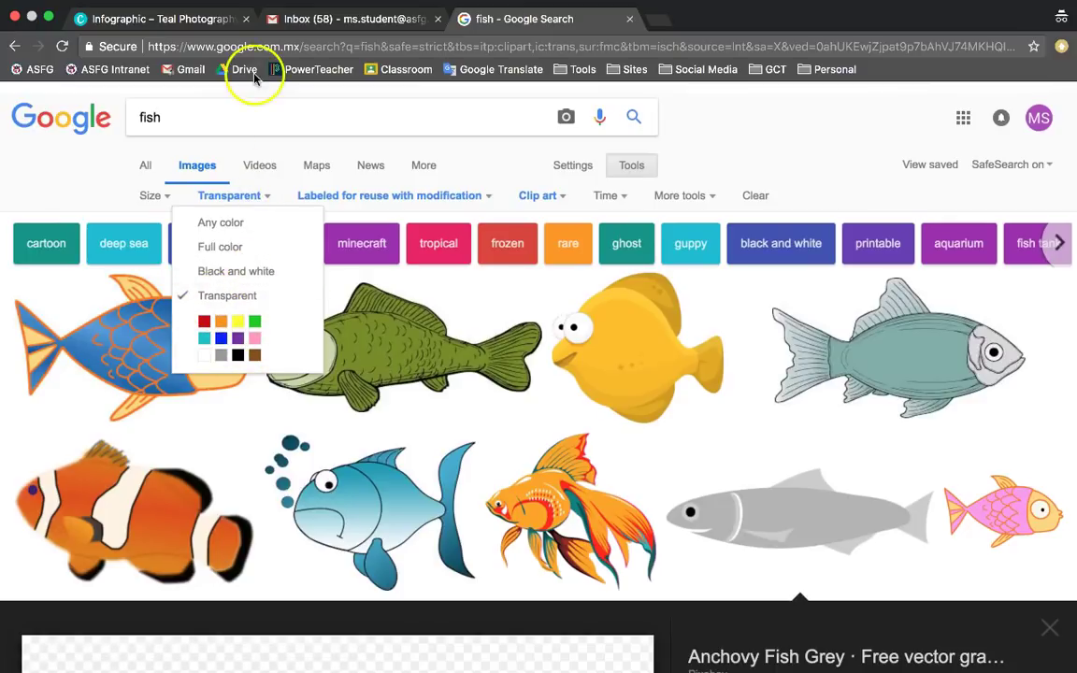
# Switch back to Canva and move the grey anchovy above the black hooked fish beside the camera tips
pyautogui.click(220, 21)
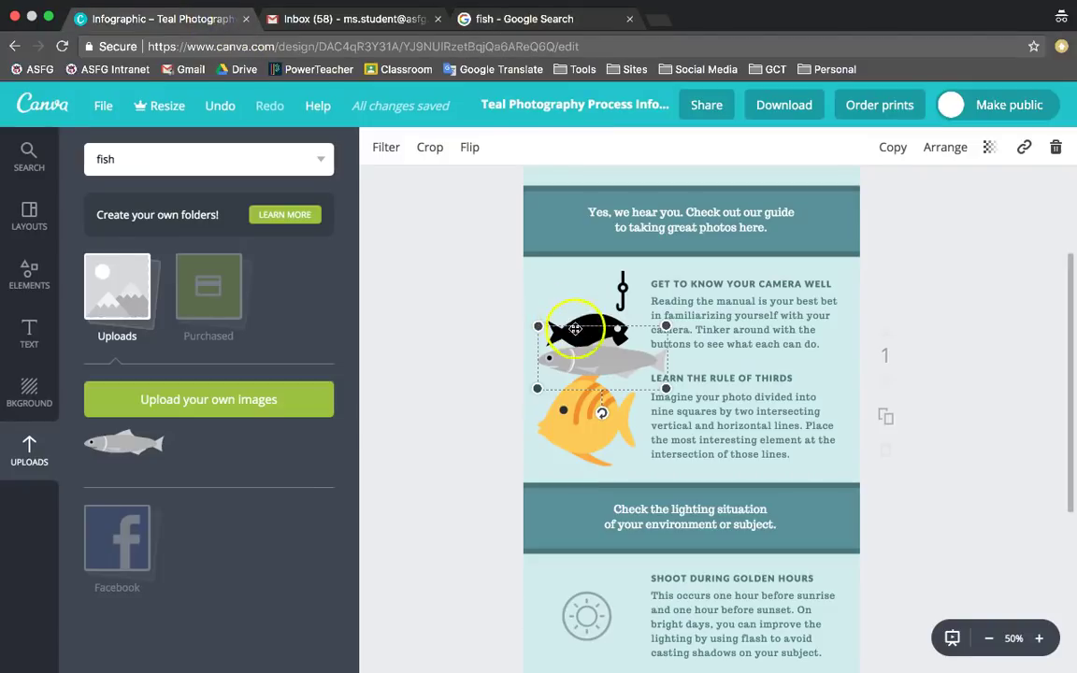
pyautogui.moveTo(595, 356); pyautogui.dragTo(609, 327)
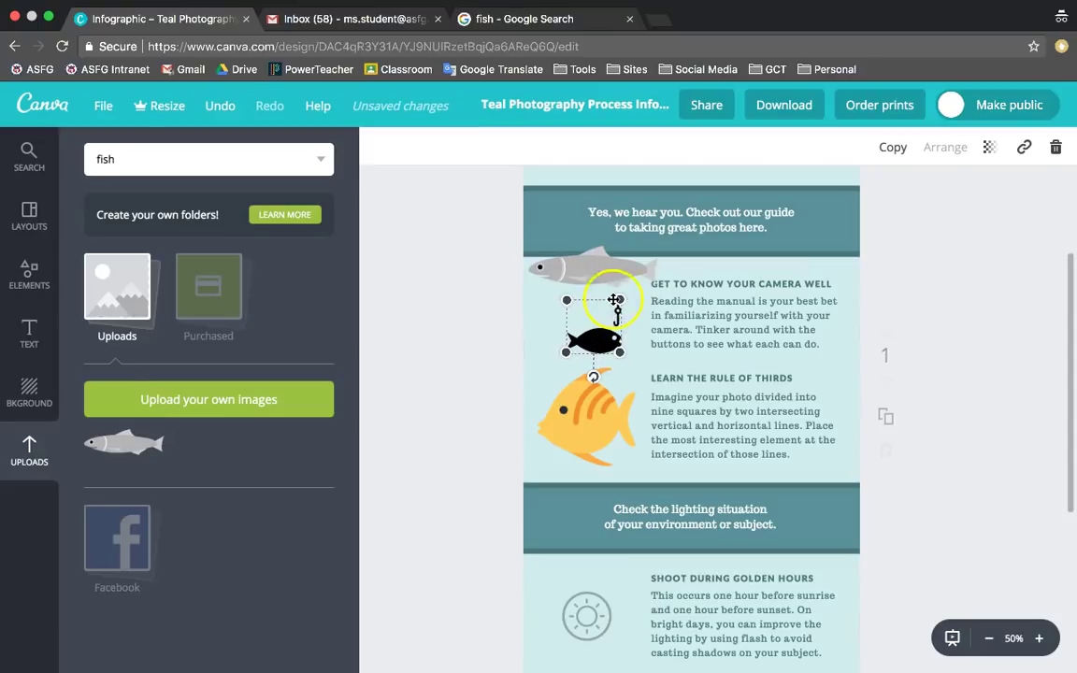
pyautogui.click(603, 282)
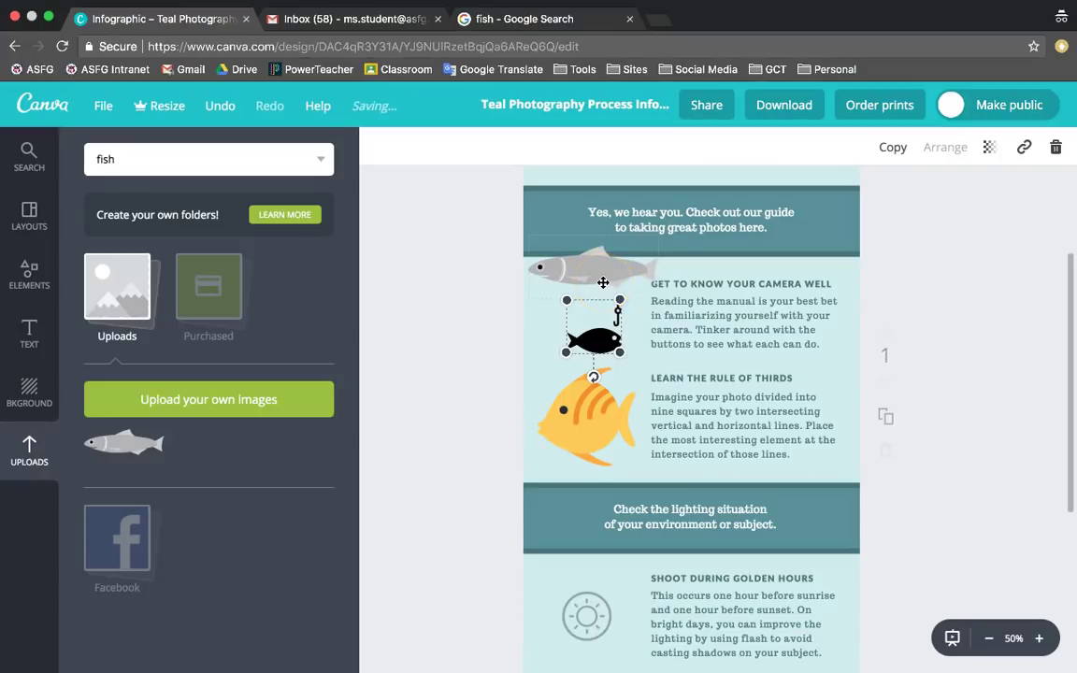
# Delete the sun icon beside the "Shoot during golden hours" text
pyautogui.scroll(-2, 629, 362)
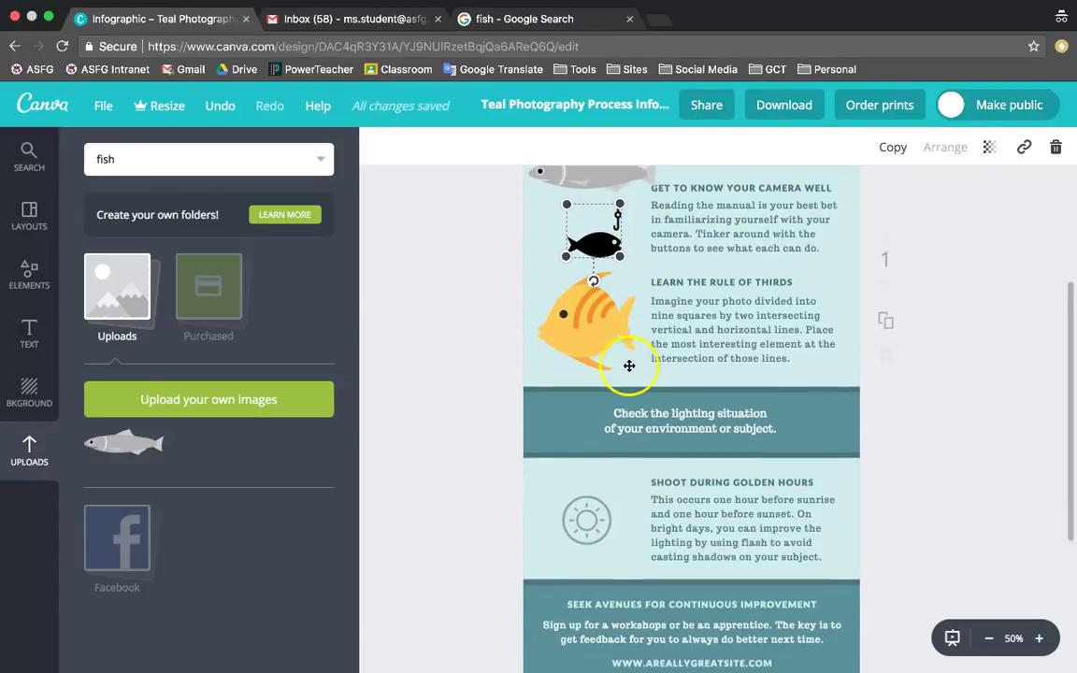
pyautogui.click(597, 530)
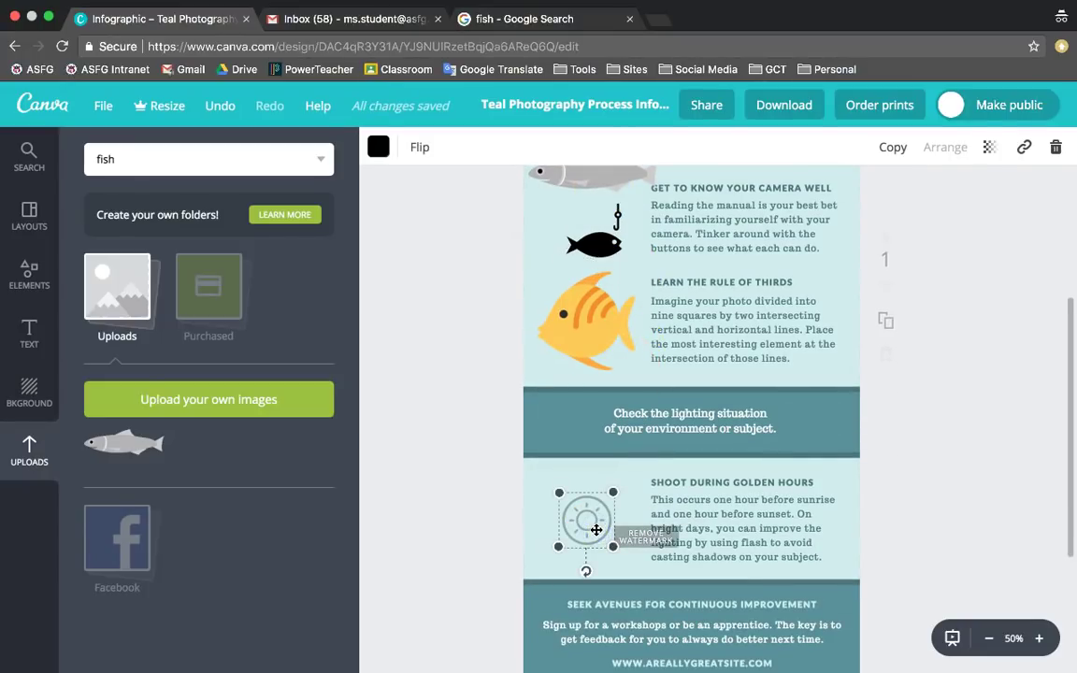
pyautogui.press('Delete')
pyautogui.click(392, 432)
pyautogui.click(138, 325)
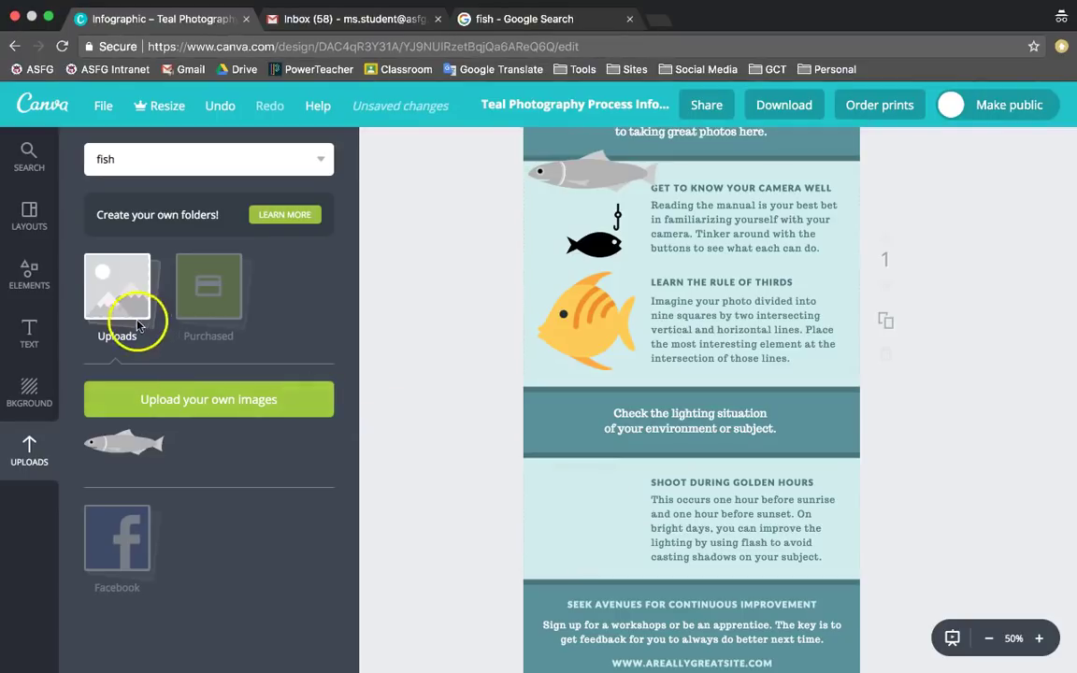
# Open the Shapes collection in the elements library and browse to the free circles and ovals
pyautogui.click(34, 269)
pyautogui.click(207, 266)
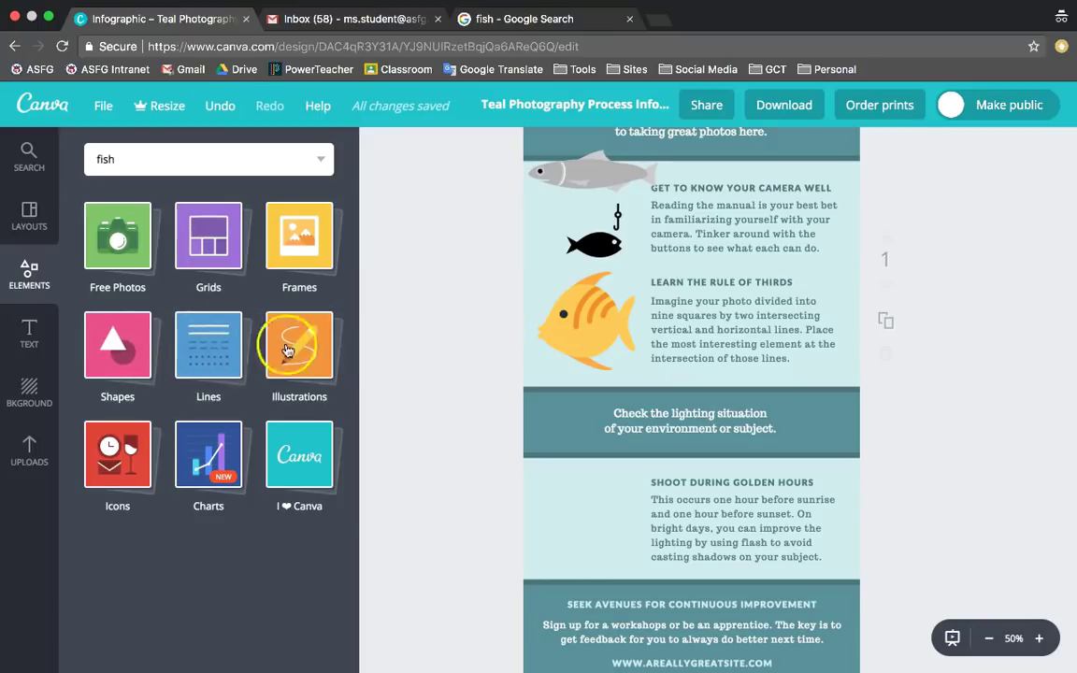
pyautogui.click(129, 362)
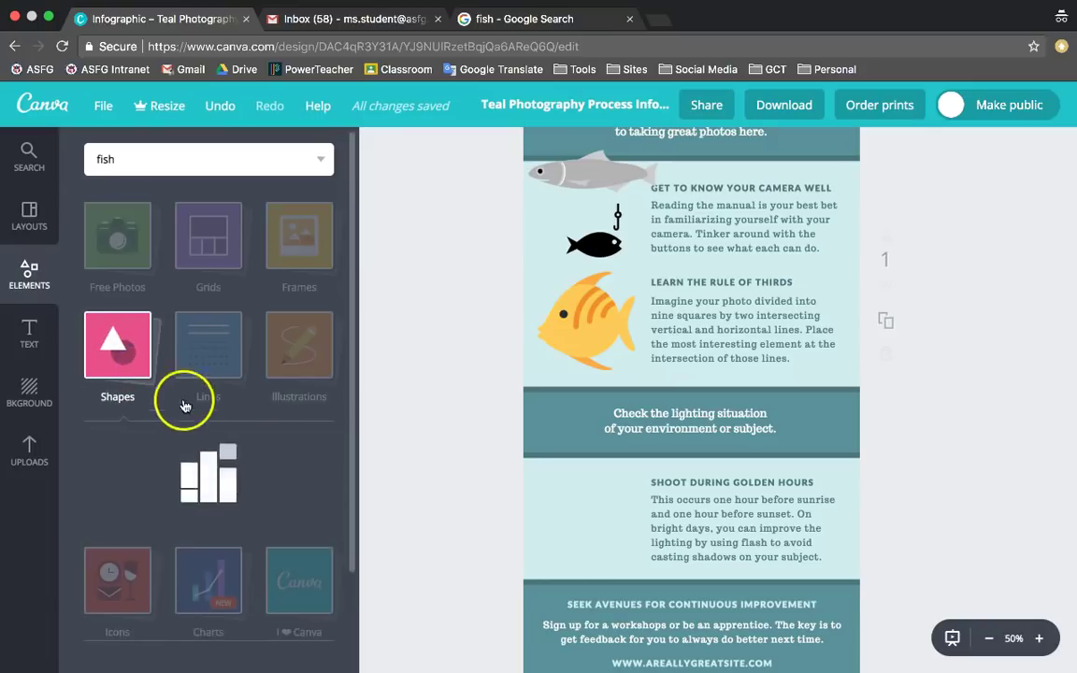
pyautogui.scroll(-5, 225, 393)
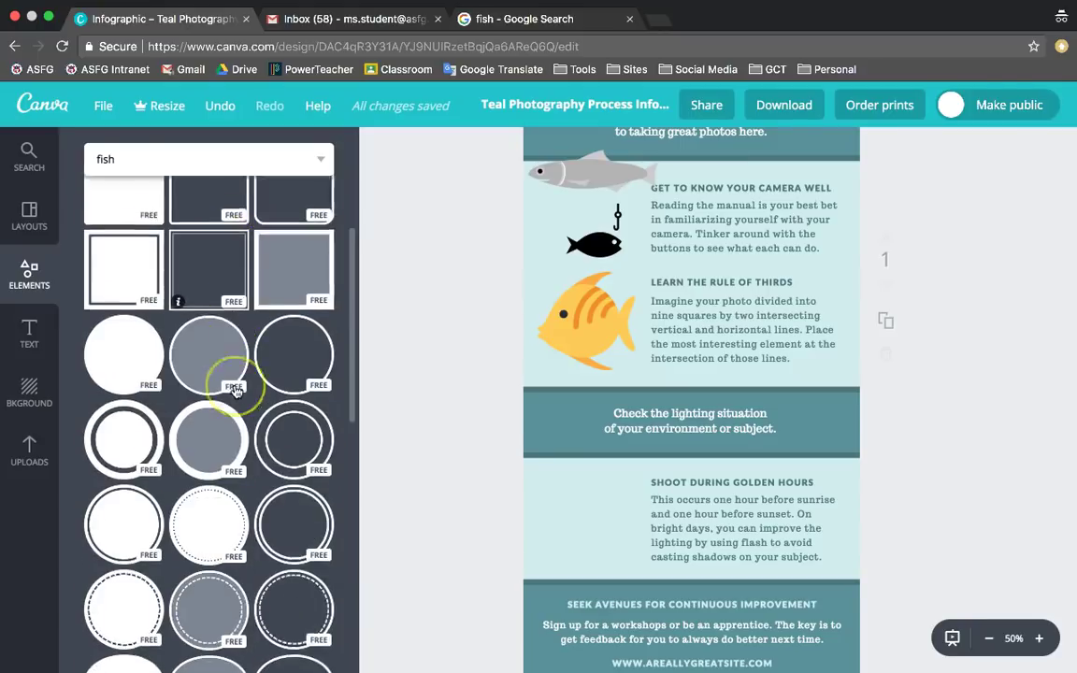
pyautogui.scroll(-3, 236, 391)
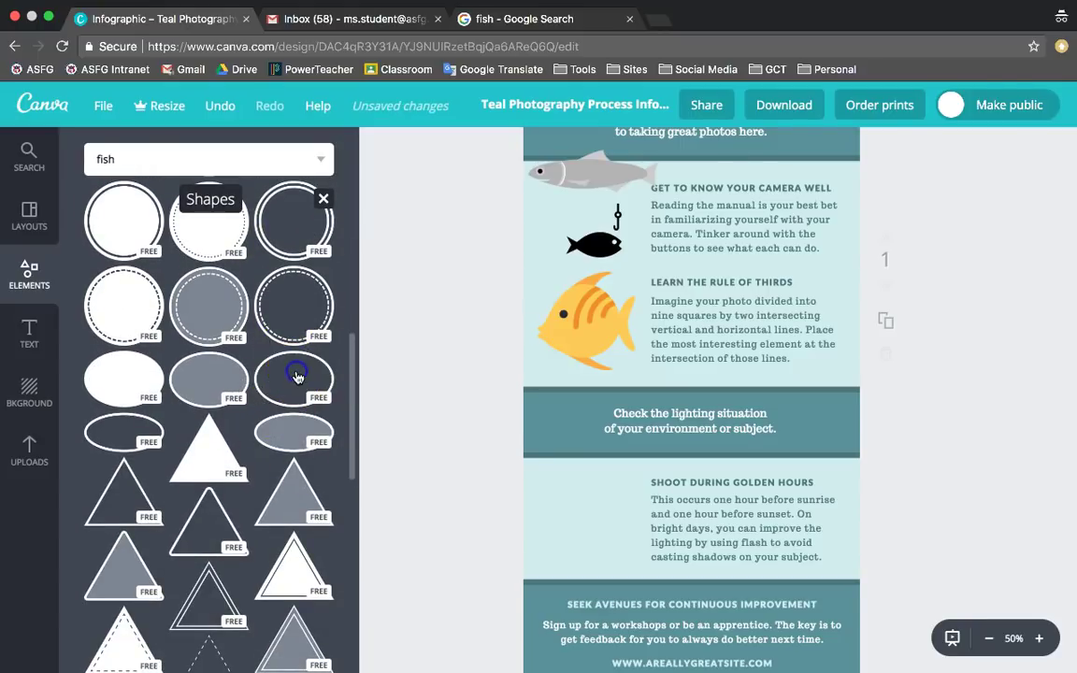
# Add the free oval outline to the infographic and colour it light blue from the document colours
pyautogui.click(297, 377)
pyautogui.scroll(2, 698, 312)
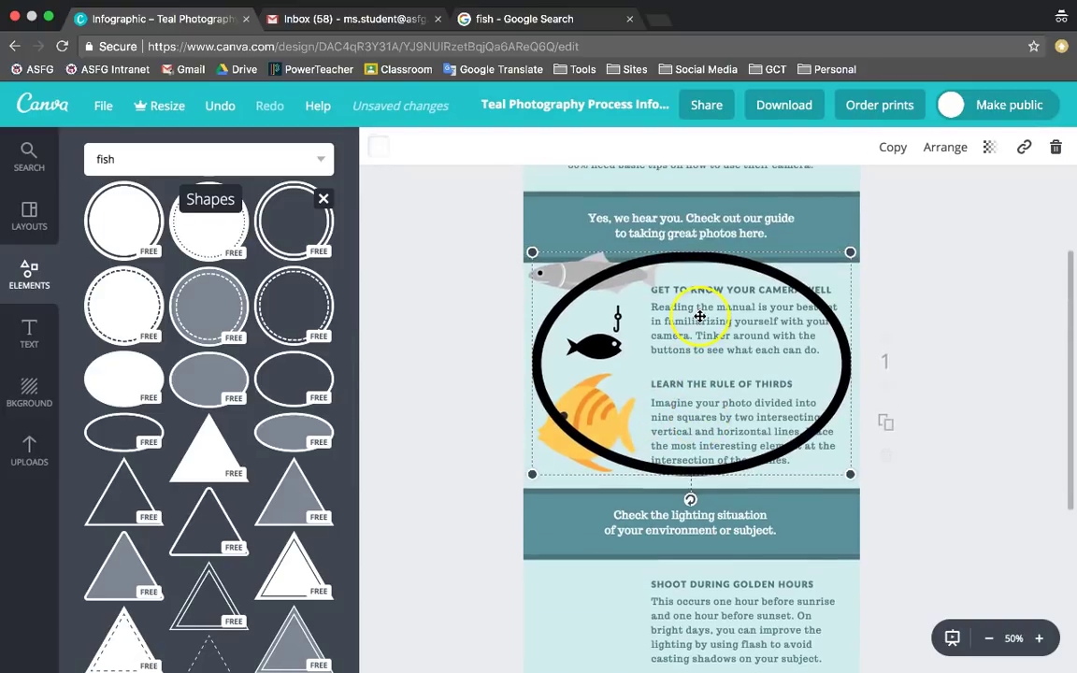
pyautogui.click(378, 147)
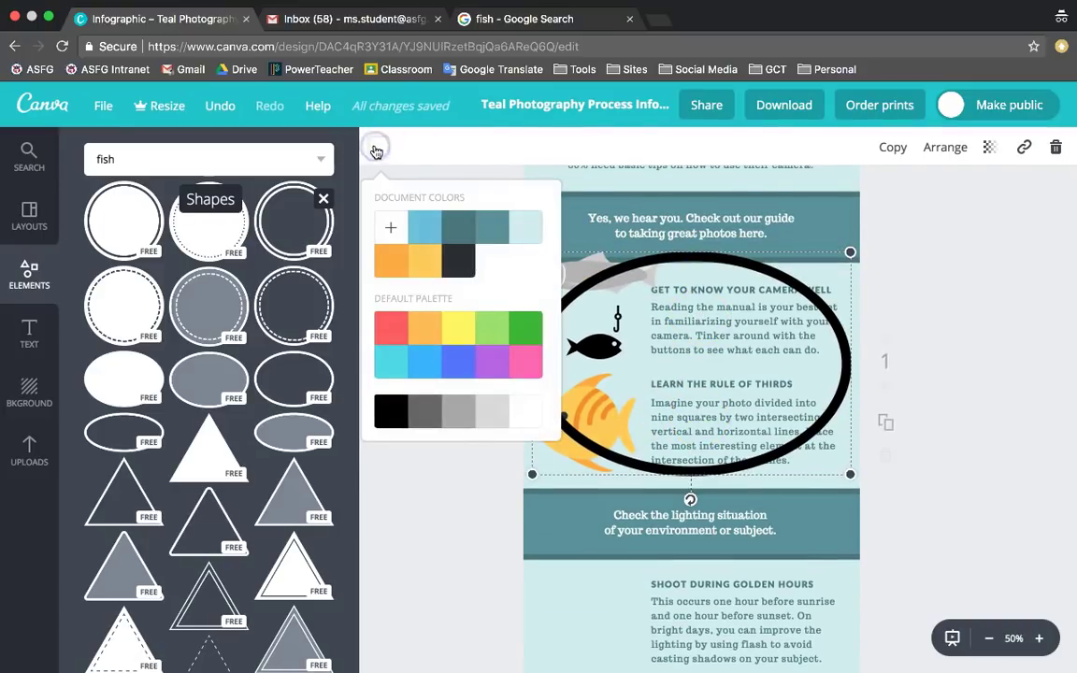
pyautogui.click(425, 227)
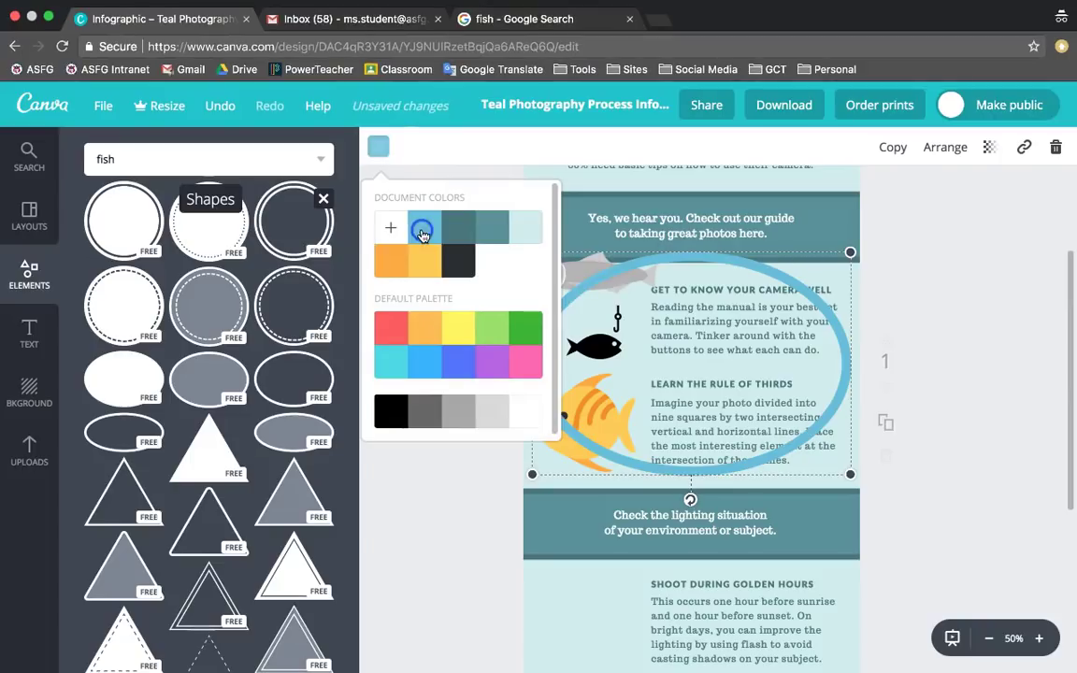
# Add the free white circle with a dotted inner ring, recolour it teal with light blue dots, and shrink it
pyautogui.scroll(1, 211, 413)
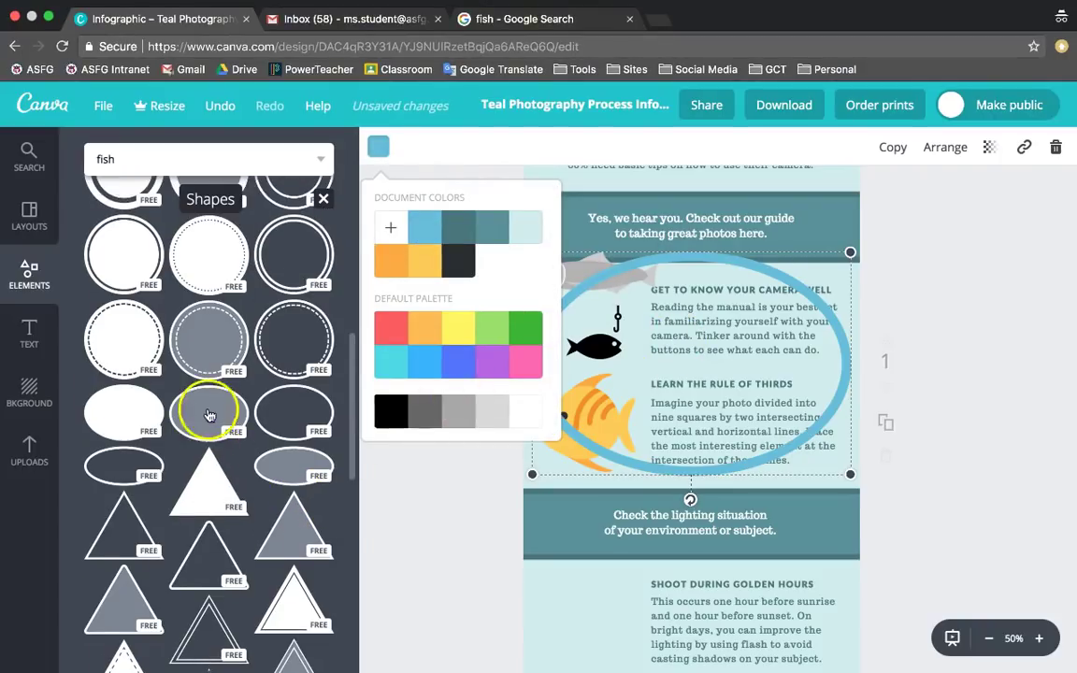
pyautogui.click(211, 268)
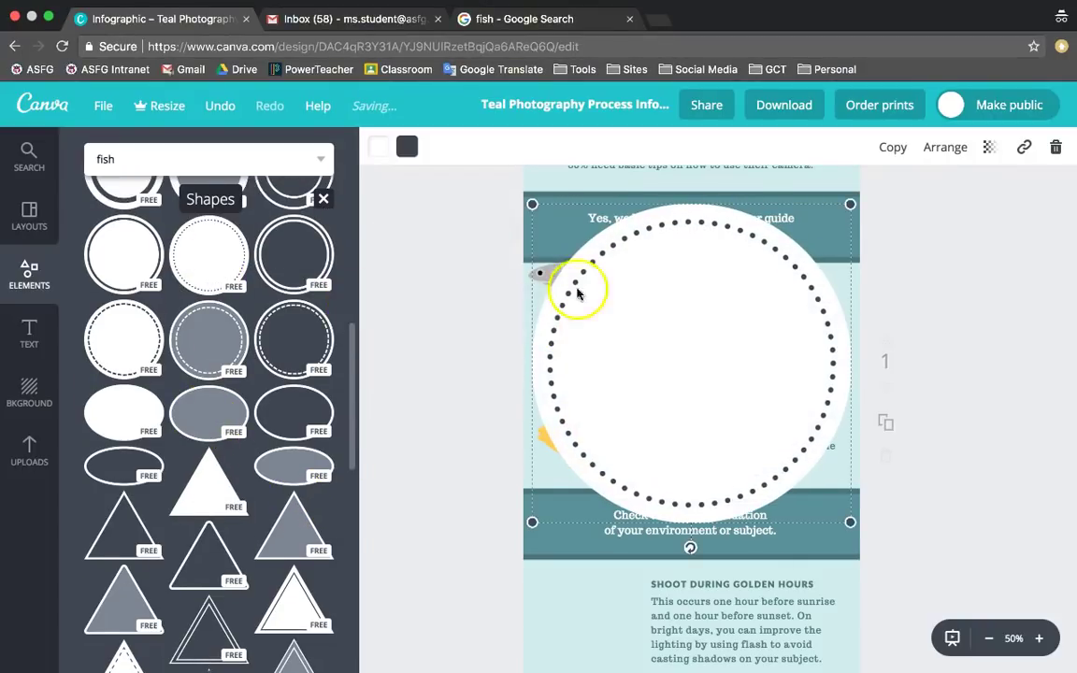
pyautogui.click(389, 153)
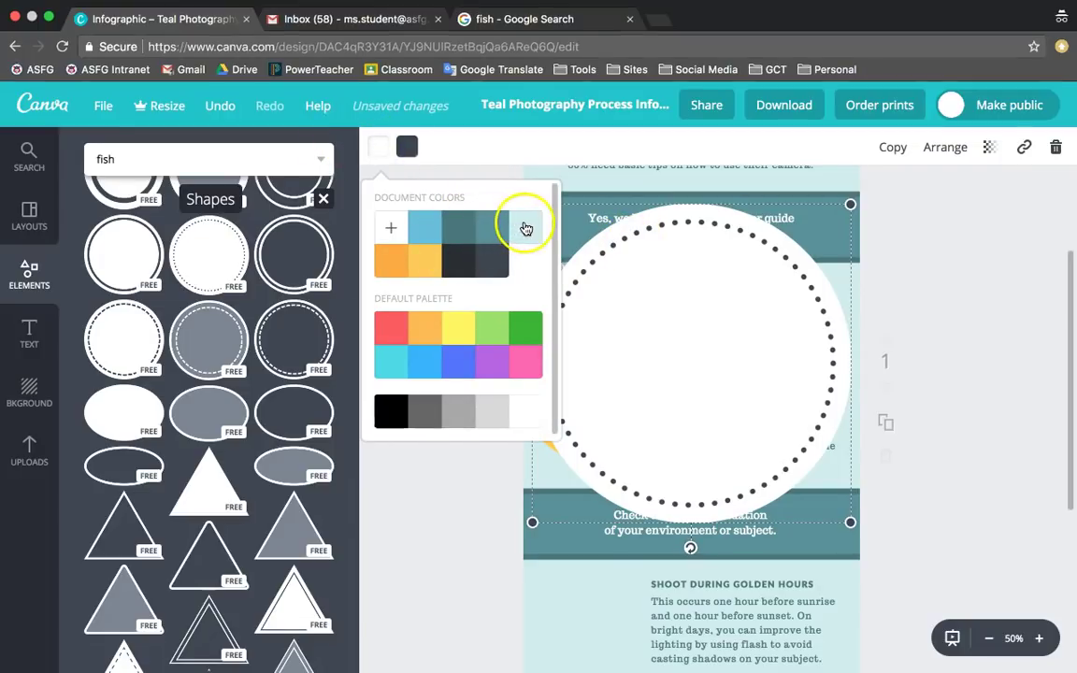
pyautogui.click(502, 231)
pyautogui.click(407, 147)
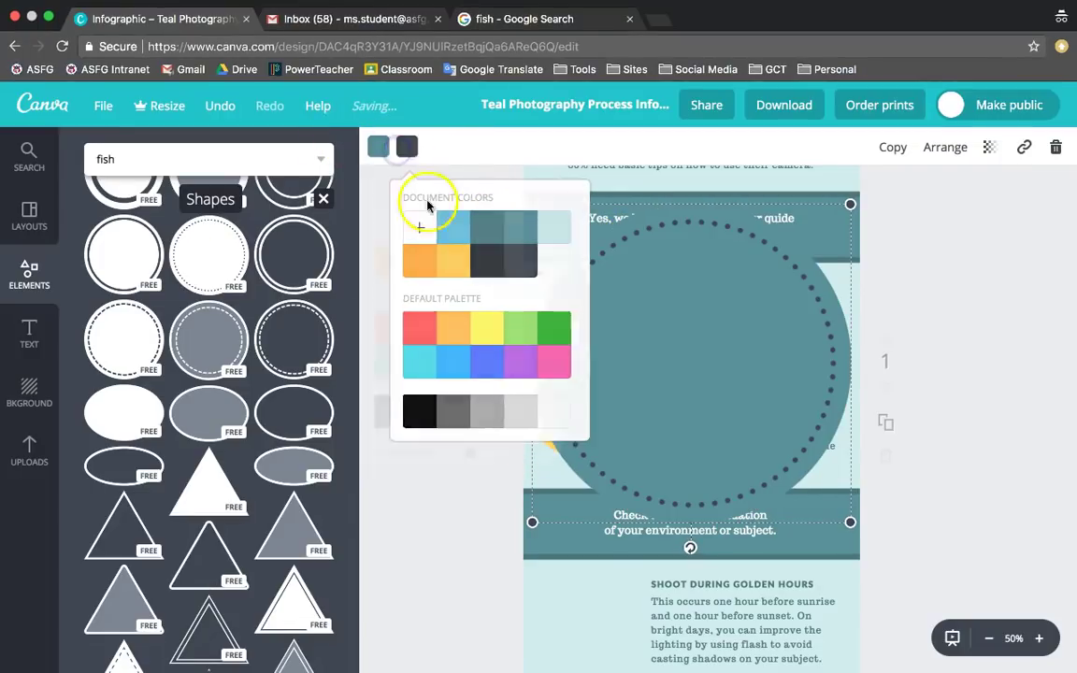
pyautogui.click(455, 233)
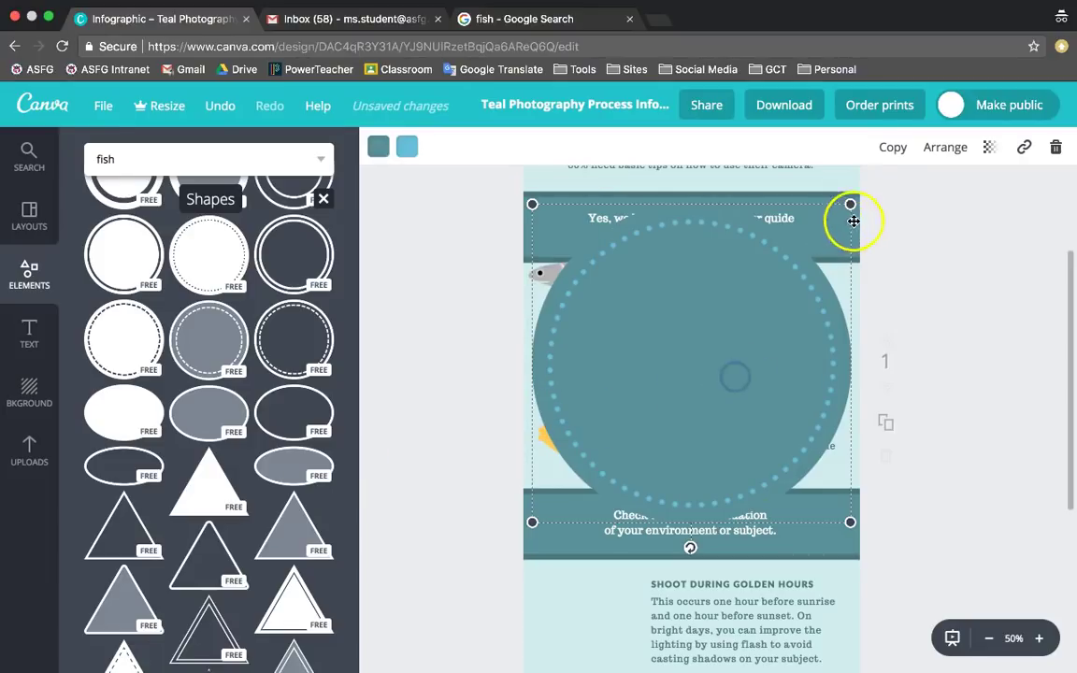
pyautogui.moveTo(856, 207); pyautogui.dragTo(760, 279)
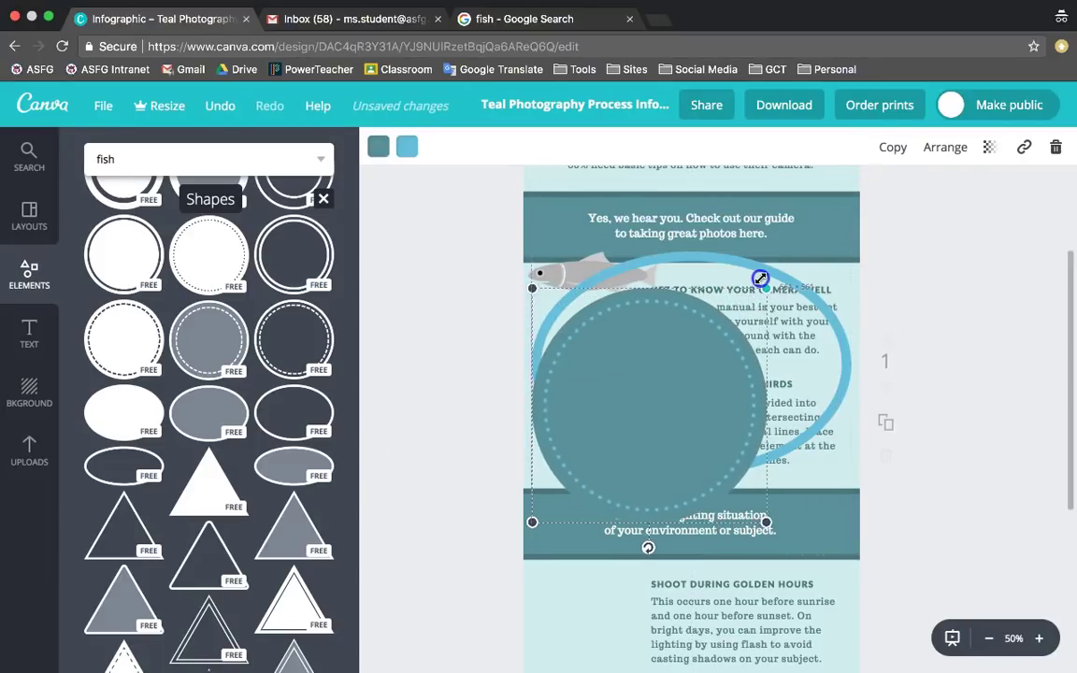
# Delete the light blue oval outline and move the teal dotted circle to the middle of the camera tips section
pyautogui.click(803, 282)
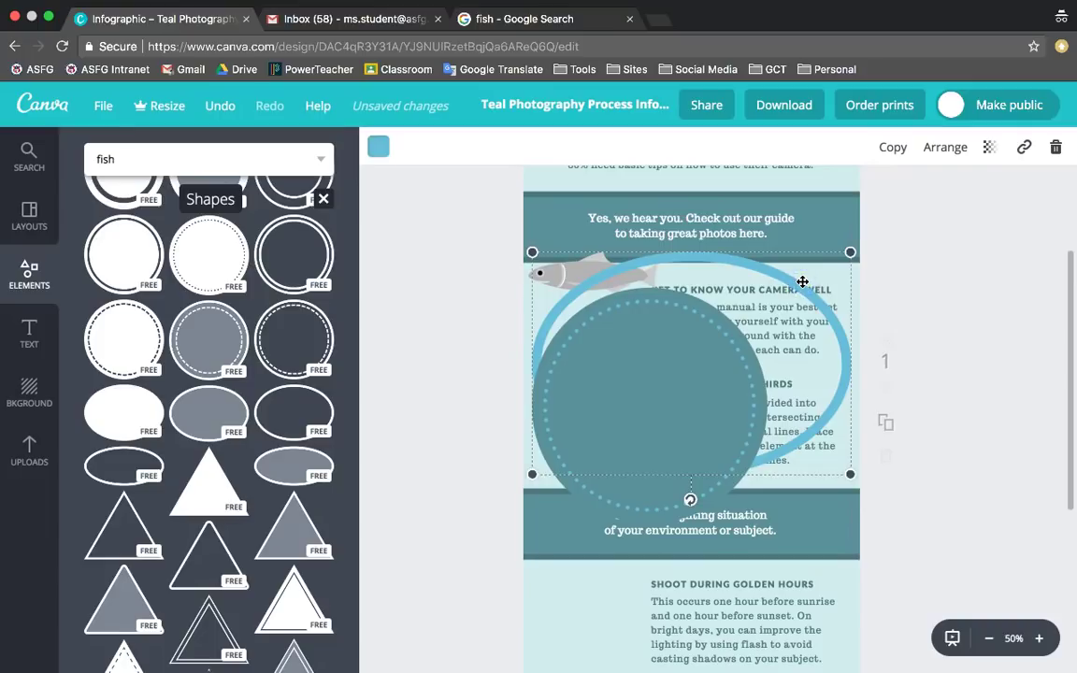
pyautogui.press('Delete')
pyautogui.click(723, 357)
pyautogui.moveTo(651, 370); pyautogui.dragTo(696, 343)
pyautogui.click(575, 288)
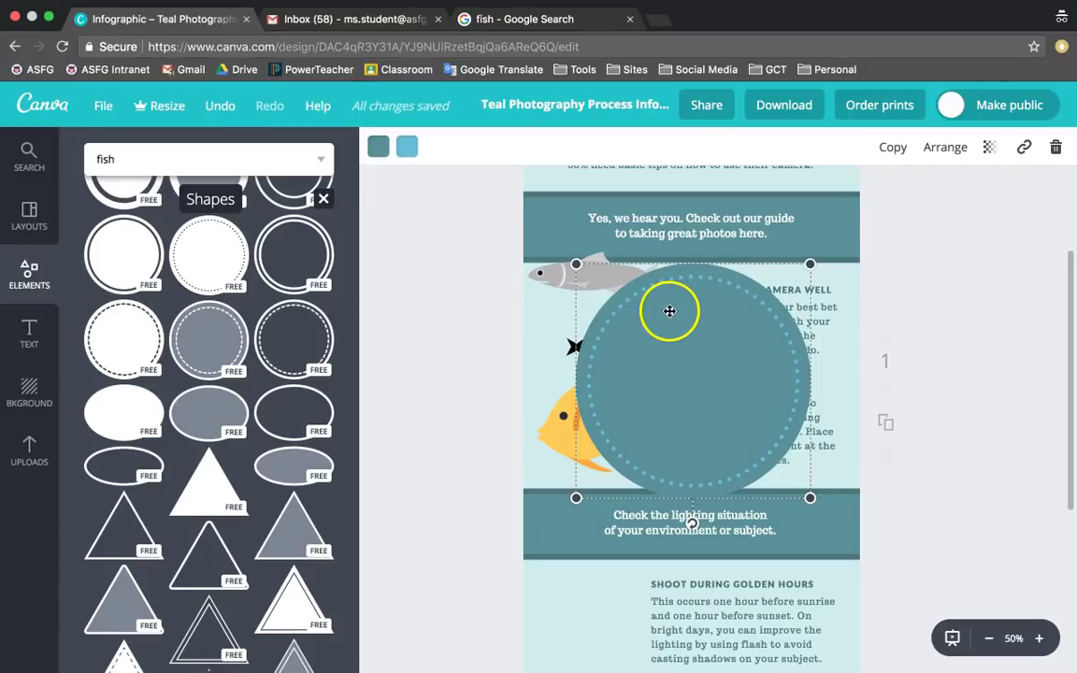
# Send the teal circle backward repeatedly until it sits behind the three fish and the camera tips text
pyautogui.click(949, 152)
pyautogui.click(926, 227)
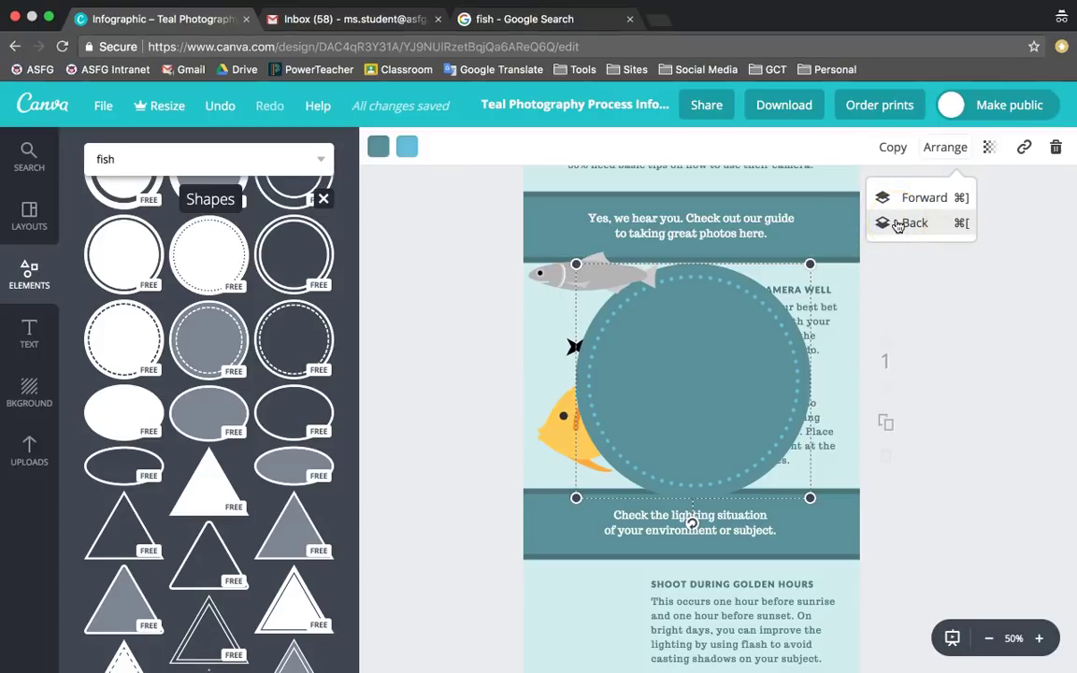
pyautogui.click(897, 224)
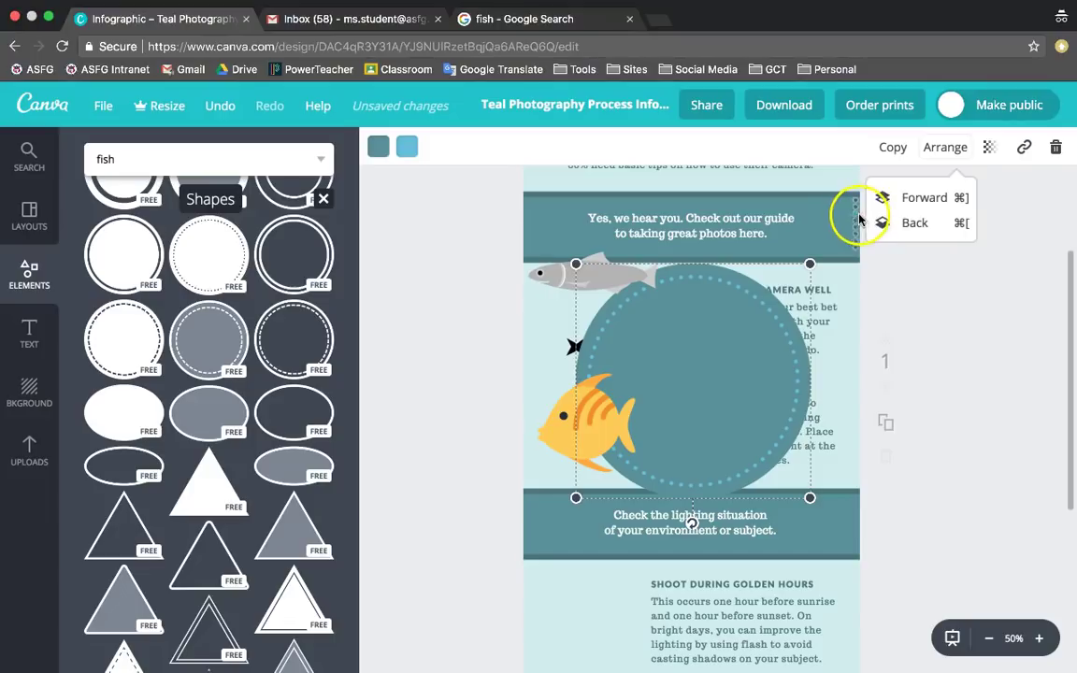
pyautogui.click(903, 225)
pyautogui.click(903, 224)
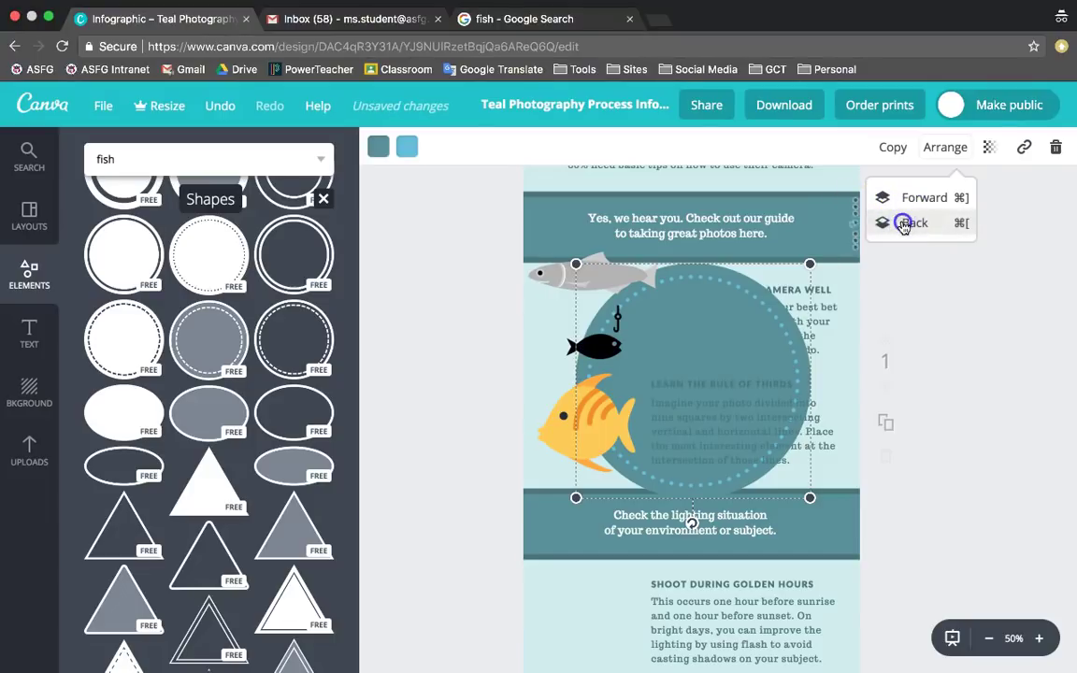
pyautogui.click(903, 224)
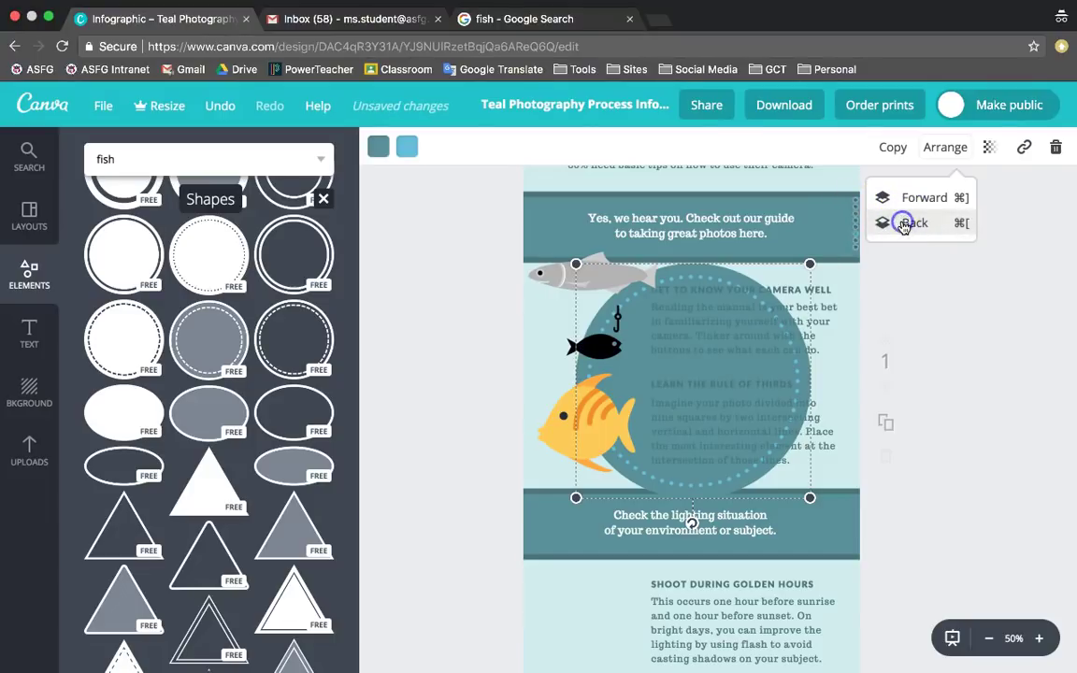
pyautogui.click(951, 371)
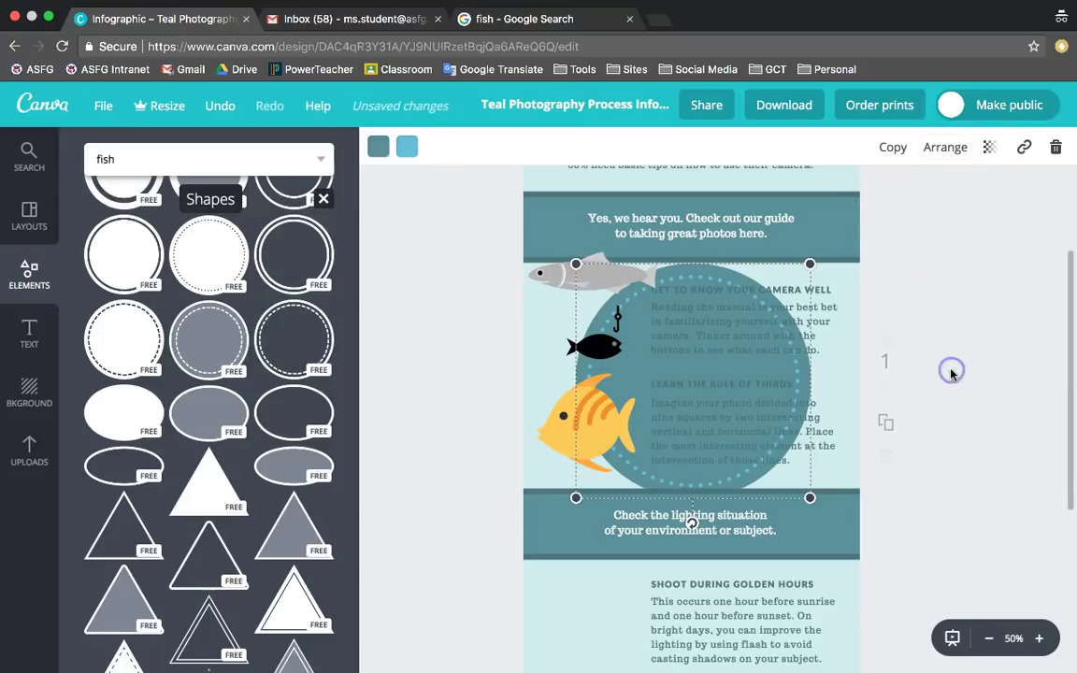
# Make the teal circle mostly see-through and centre it behind the camera tips text between the two teal bands
pyautogui.moveTo(693, 366)
pyautogui.mouseDown()
pyautogui.moveTo(714, 366)
pyautogui.moveTo(698, 360)
pyautogui.mouseUp()
pyautogui.moveTo(677, 304); pyautogui.dragTo(749, 247)
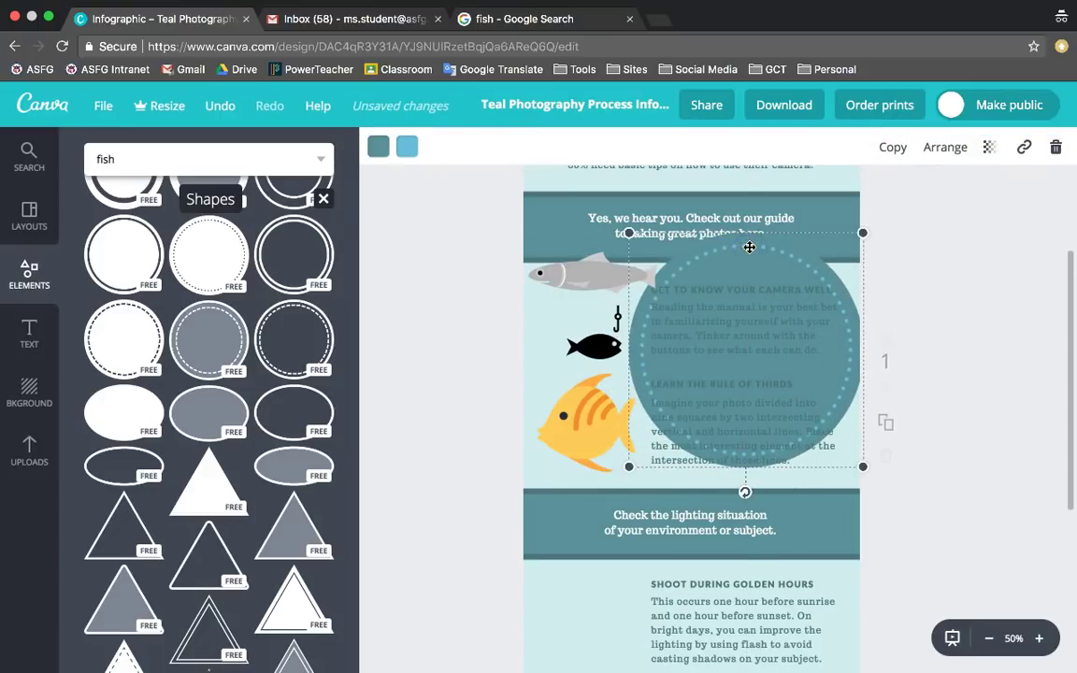
pyautogui.click(992, 148)
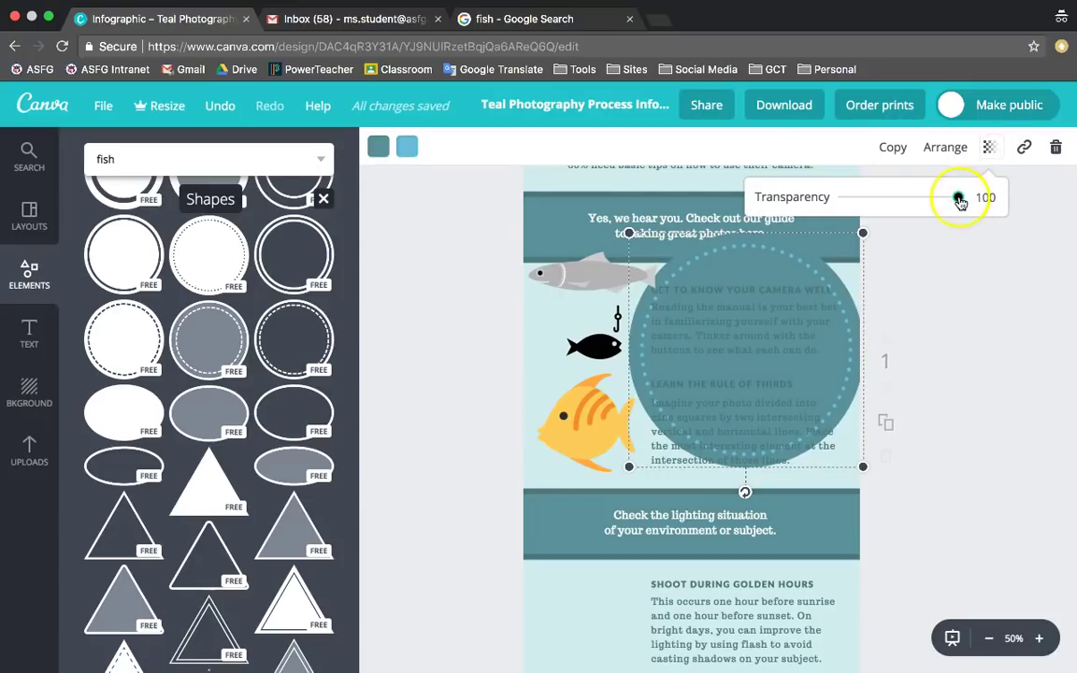
pyautogui.moveTo(906, 199)
pyautogui.mouseDown()
pyautogui.moveTo(870, 197)
pyautogui.moveTo(886, 198)
pyautogui.mouseUp()
pyautogui.moveTo(758, 248); pyautogui.dragTo(701, 277)
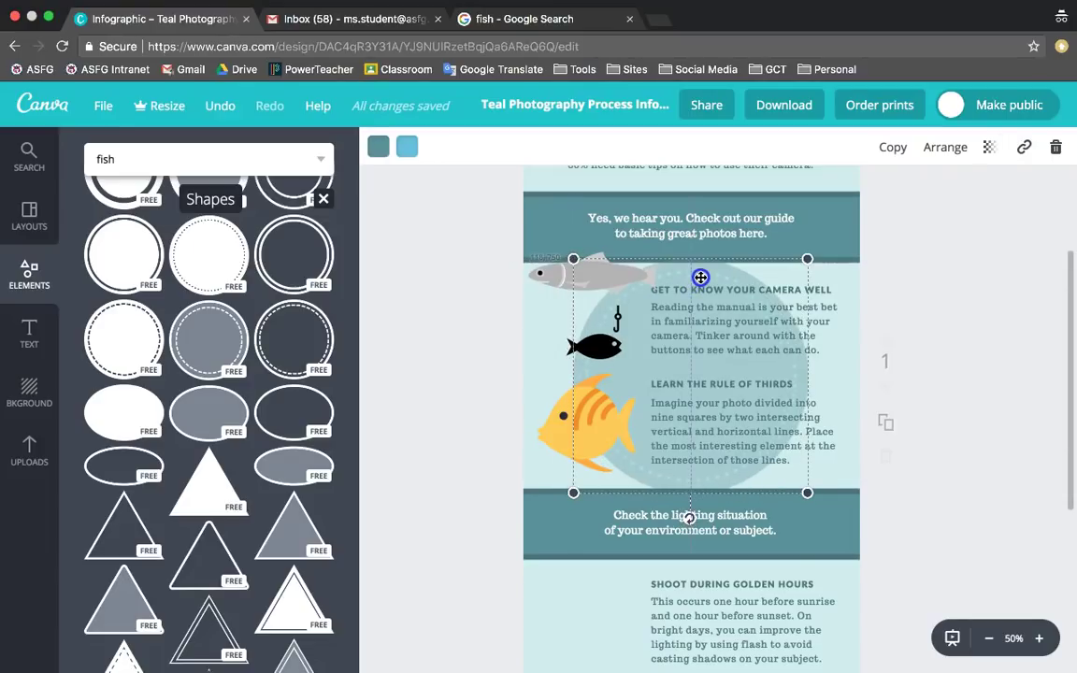
pyautogui.click(1057, 358)
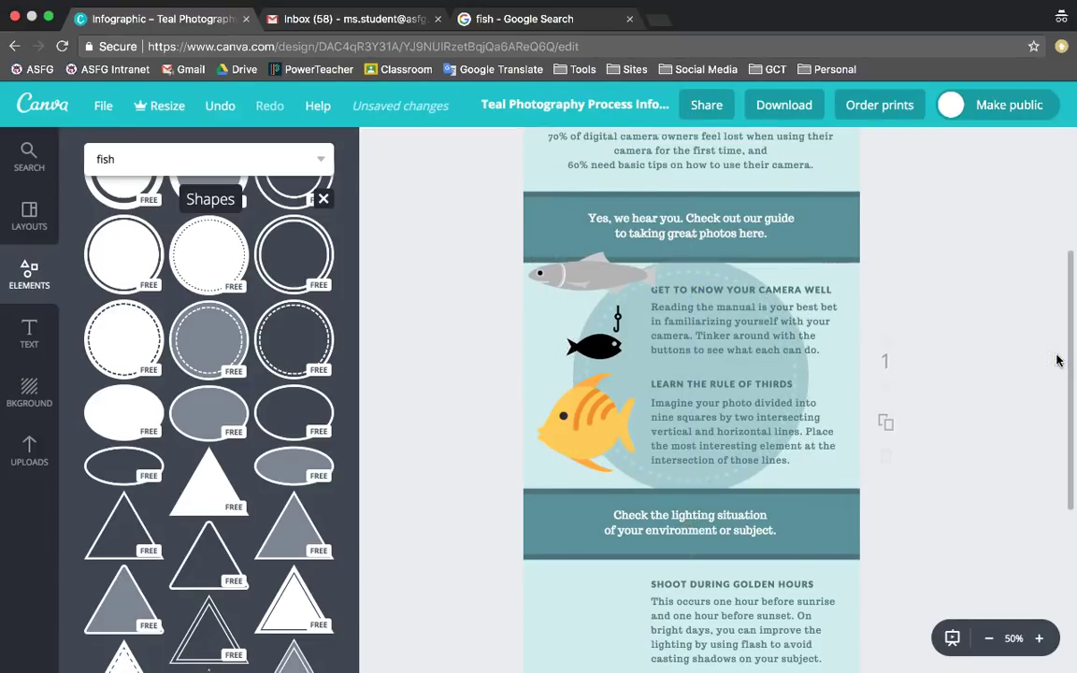
# Open the Lines collection in the elements library and examine the free lines, arrows and flourishes
pyautogui.click(29, 269)
pyautogui.click(214, 364)
pyautogui.click(213, 364)
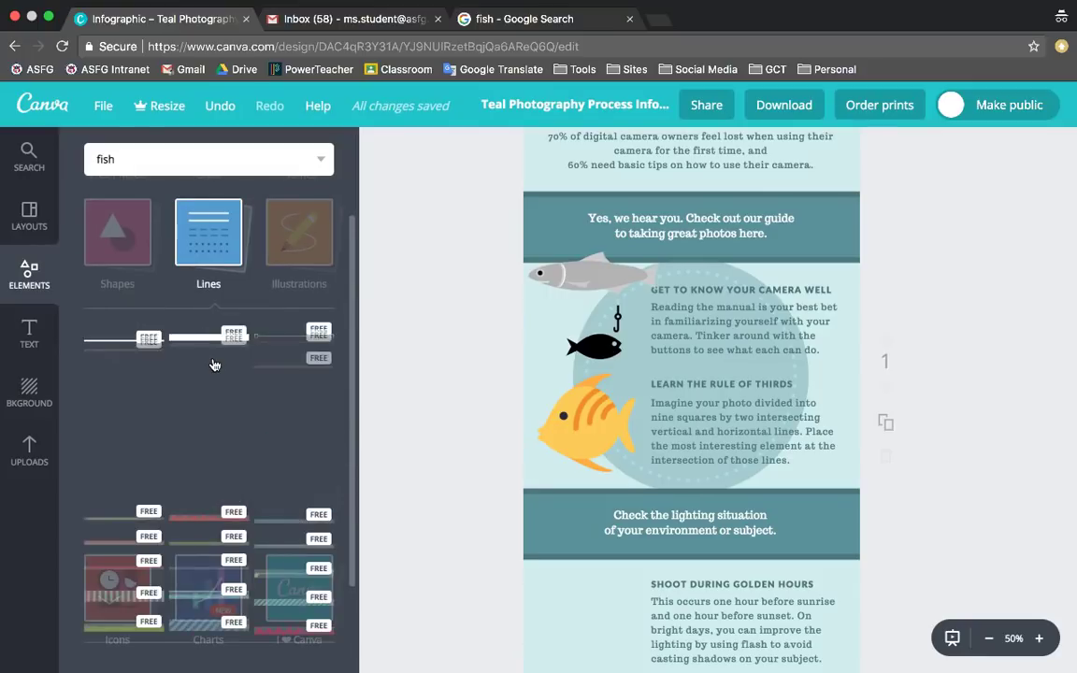
pyautogui.scroll(-5, 213, 364)
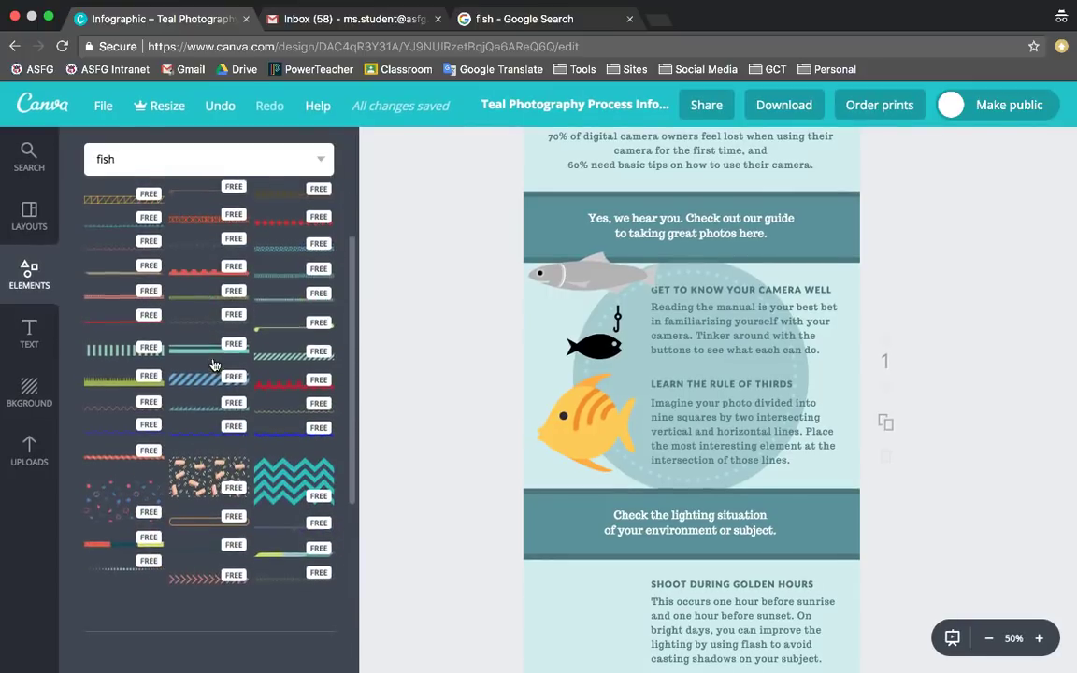
pyautogui.scroll(-3, 263, 482)
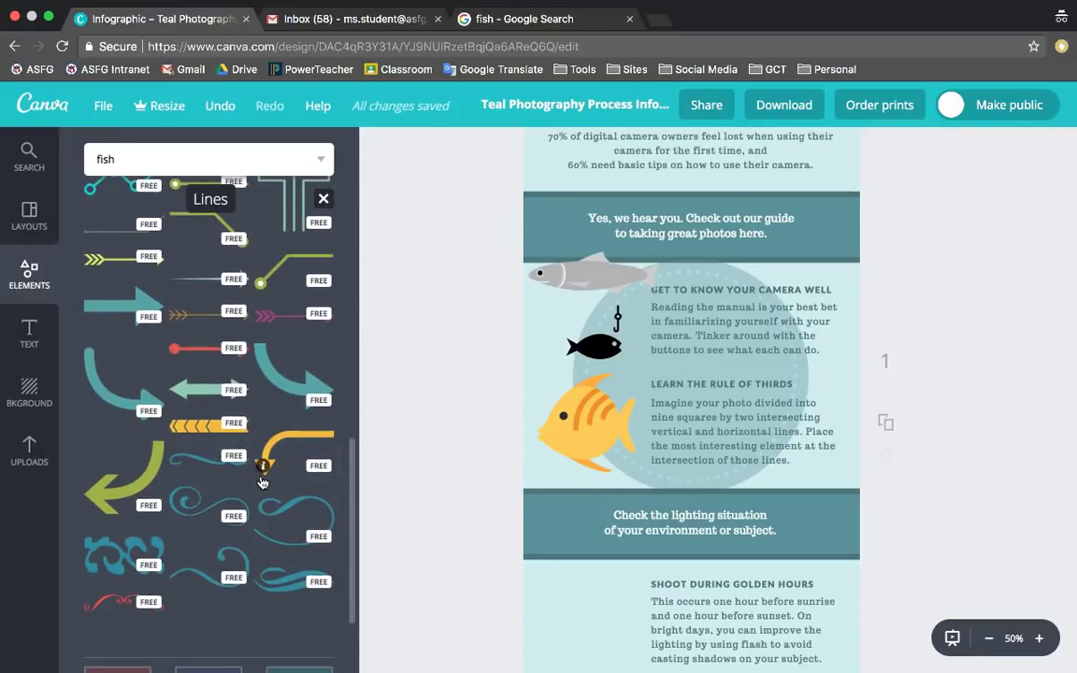
pyautogui.scroll(-2, 261, 482)
pyautogui.scroll(1, 262, 482)
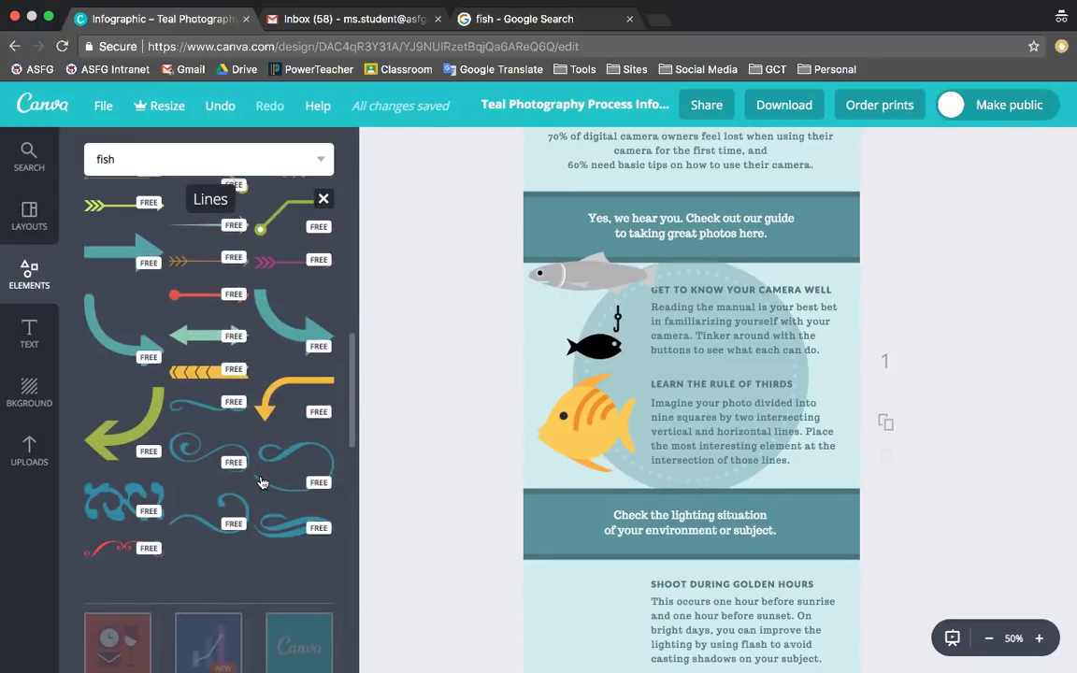
pyautogui.scroll(2, 238, 378)
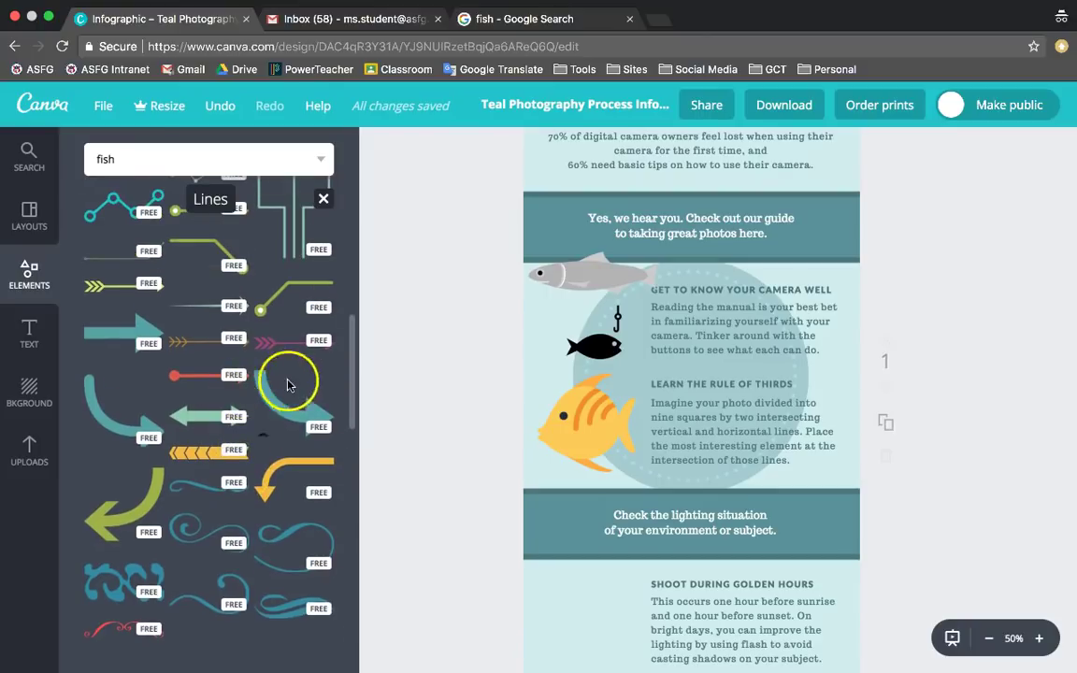
# Add the free curved teal arrow that ends pointing right to the infographic and recolour it with the light blue document colour
pyautogui.click(284, 400)
pyautogui.click(378, 150)
pyautogui.click(425, 227)
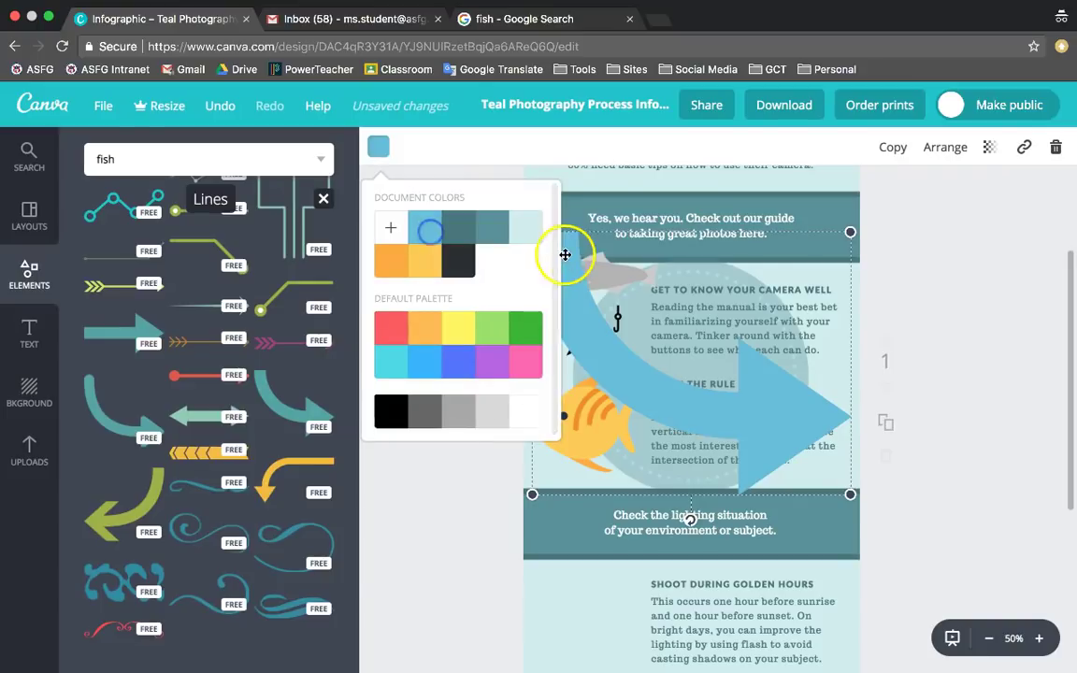
# Shrink the light blue curved arrow to sit under the yellow fish and send it back behind the fish
pyautogui.moveTo(709, 324); pyautogui.dragTo(616, 425)
pyautogui.click(946, 149)
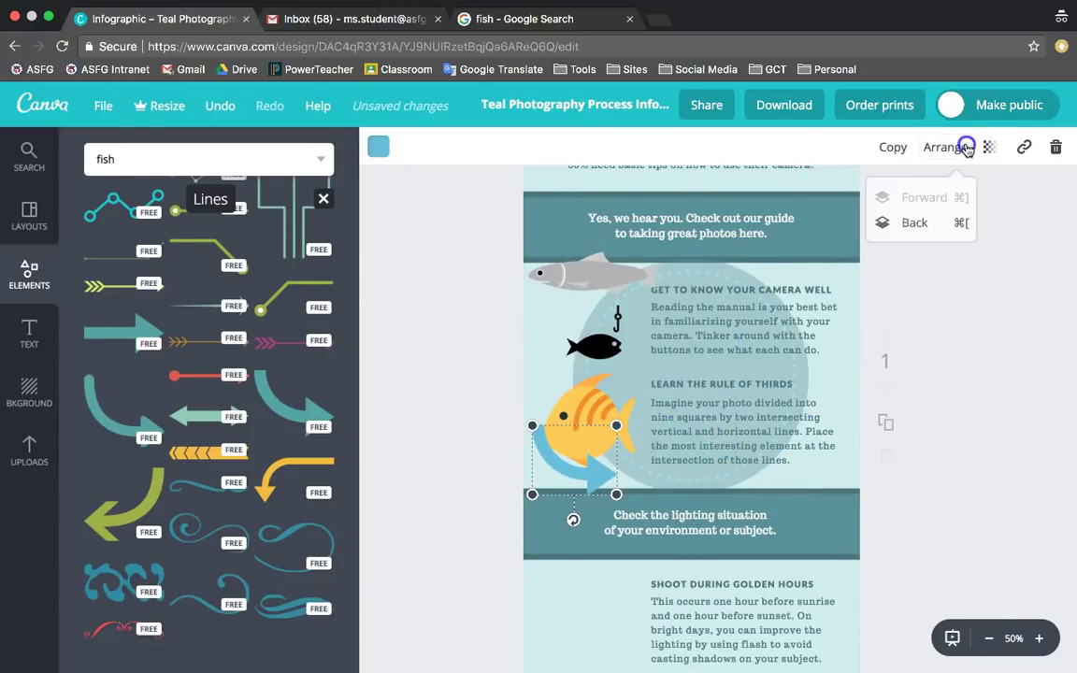
pyautogui.click(935, 222)
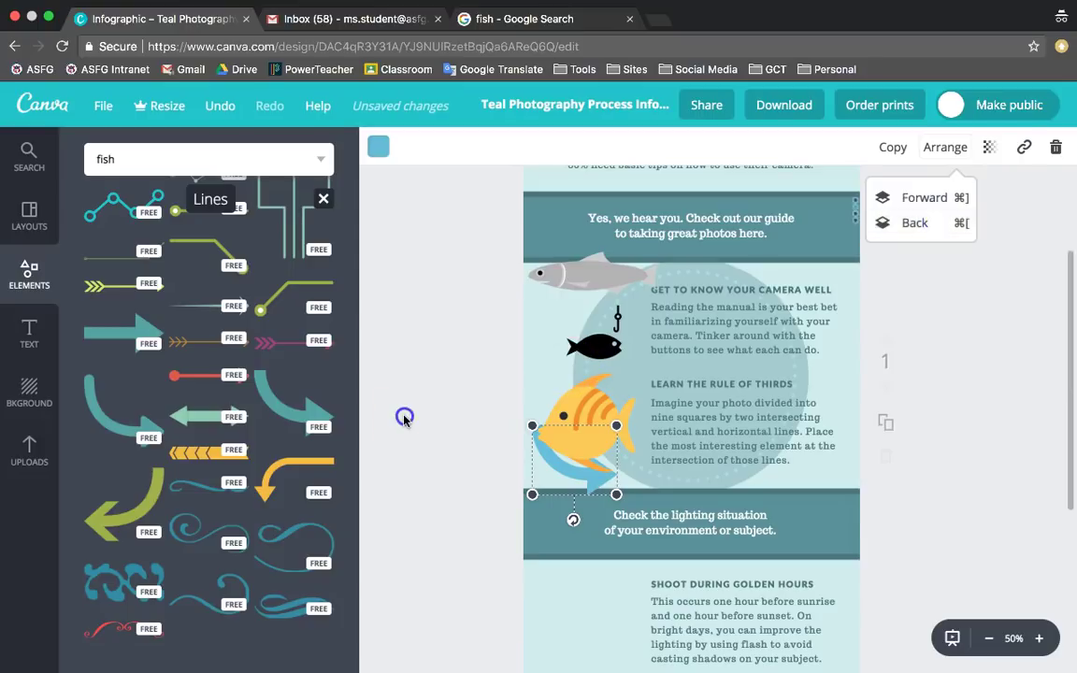
# Close the Lines collection, open the Charts collection and examine its editable charts, Venn diagrams, pyramids and infographic pieces
pyautogui.click(97, 329)
pyautogui.scroll(3, 308, 366)
pyautogui.scroll(5, 309, 367)
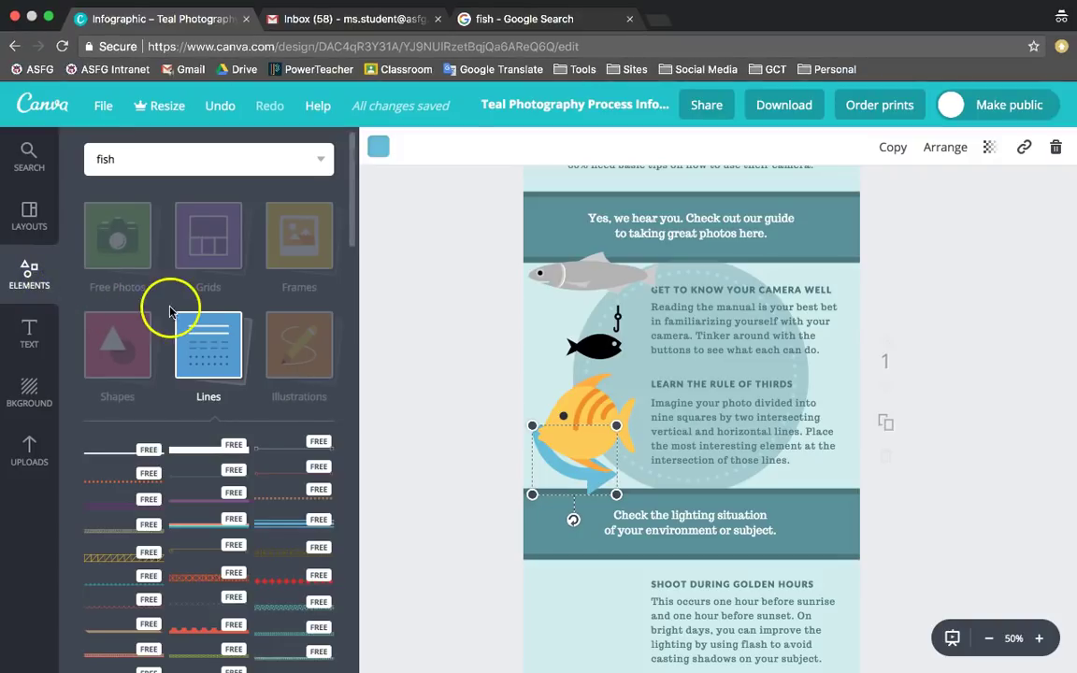
pyautogui.scroll(-3, 227, 338)
pyautogui.scroll(1, 192, 290)
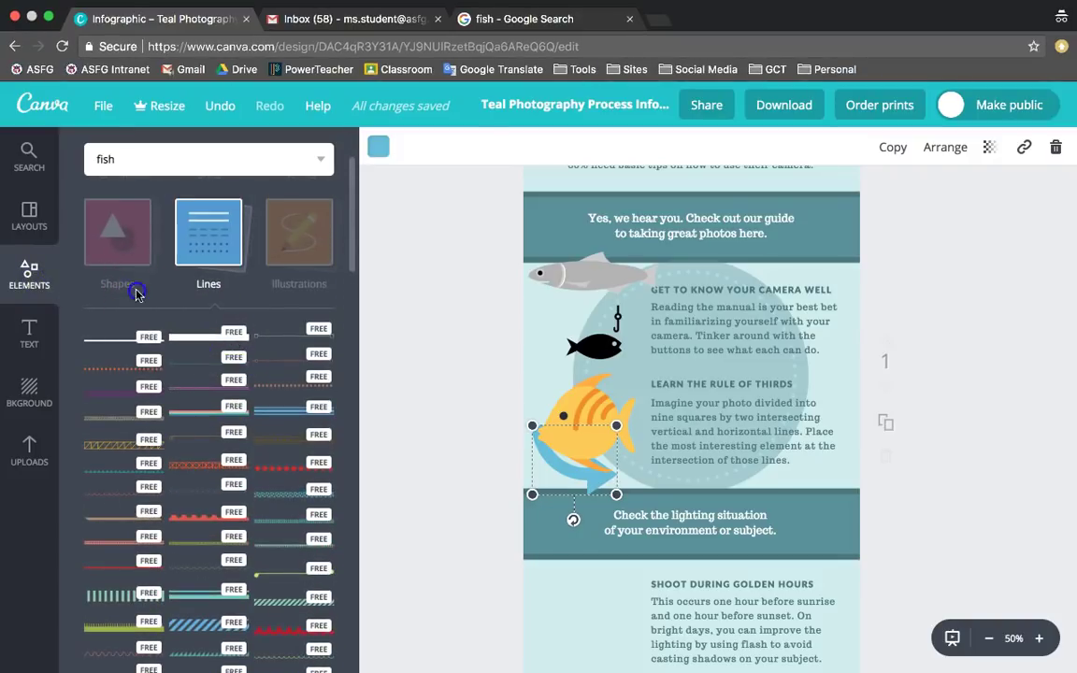
pyautogui.scroll(2, 138, 289)
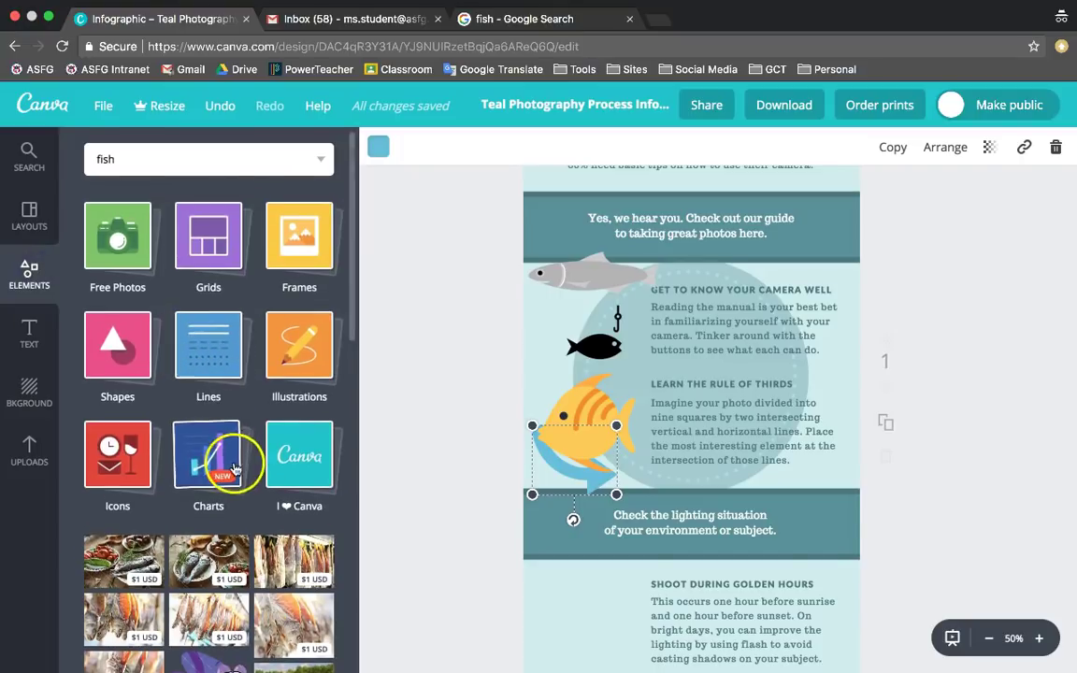
pyautogui.click(216, 462)
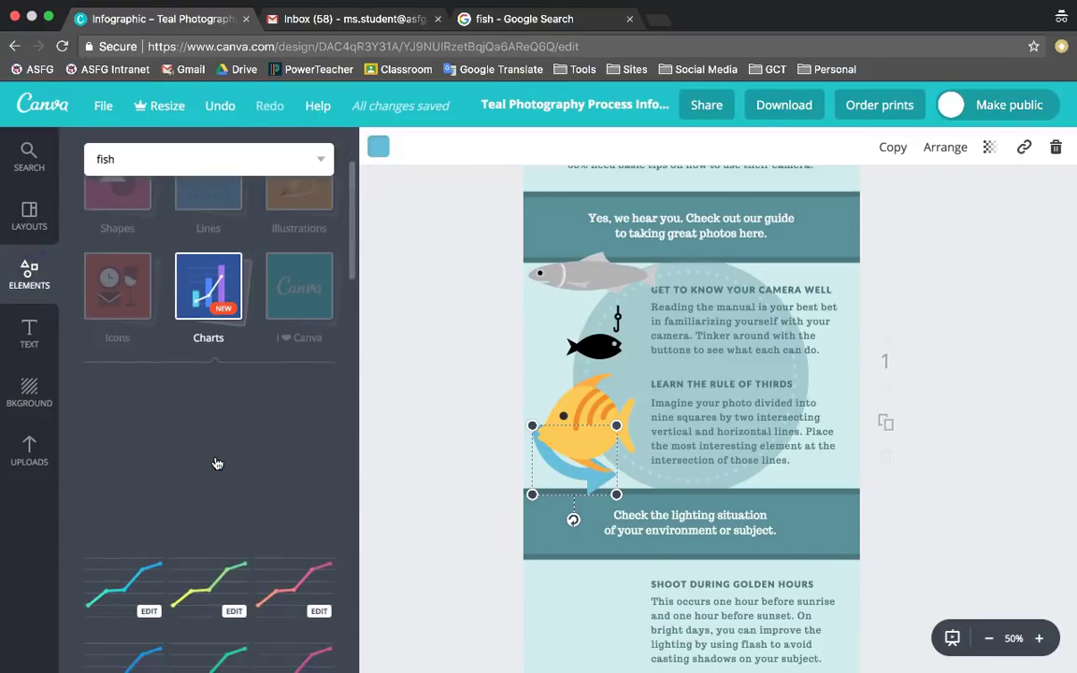
pyautogui.scroll(-5, 216, 463)
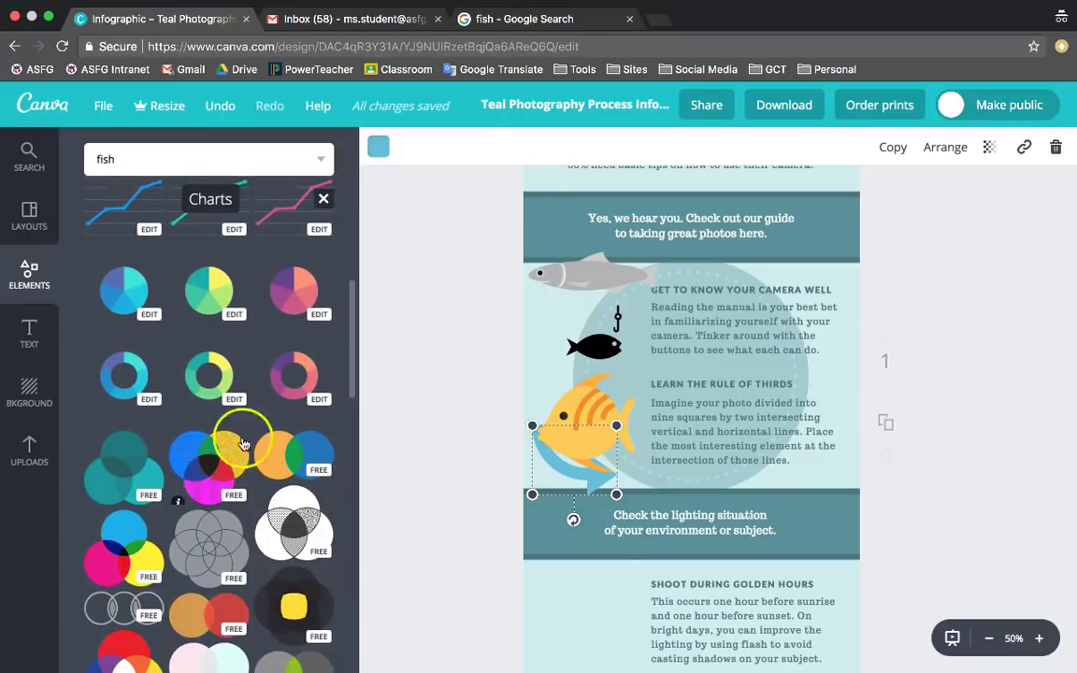
pyautogui.scroll(-3, 192, 449)
pyautogui.scroll(-5, 191, 459)
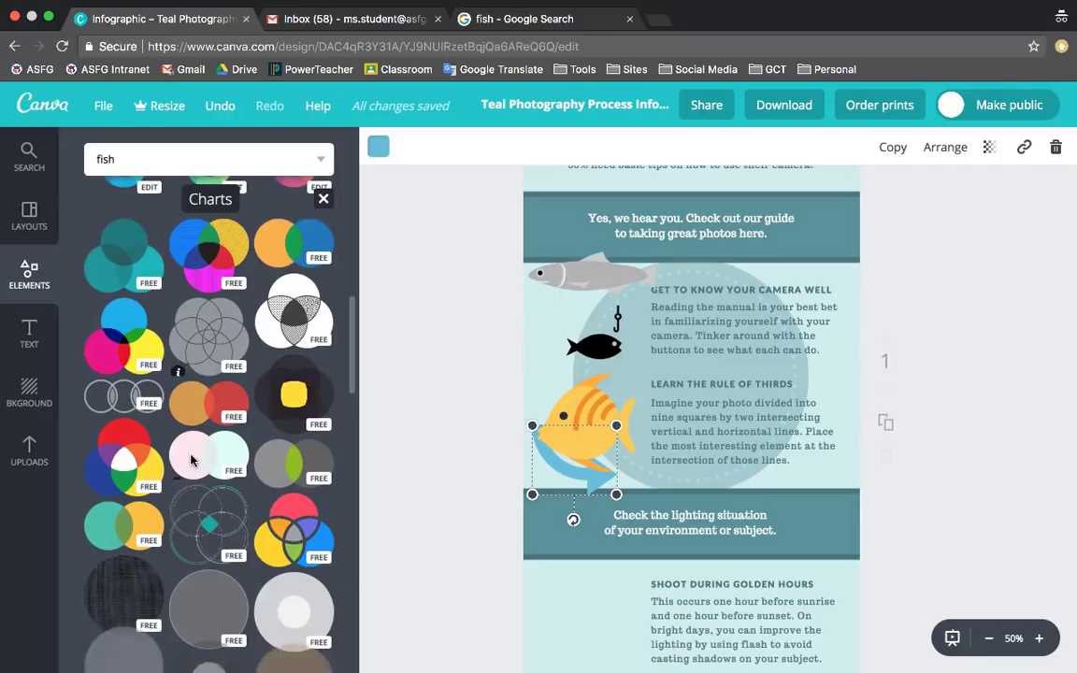
pyautogui.scroll(-2, 191, 459)
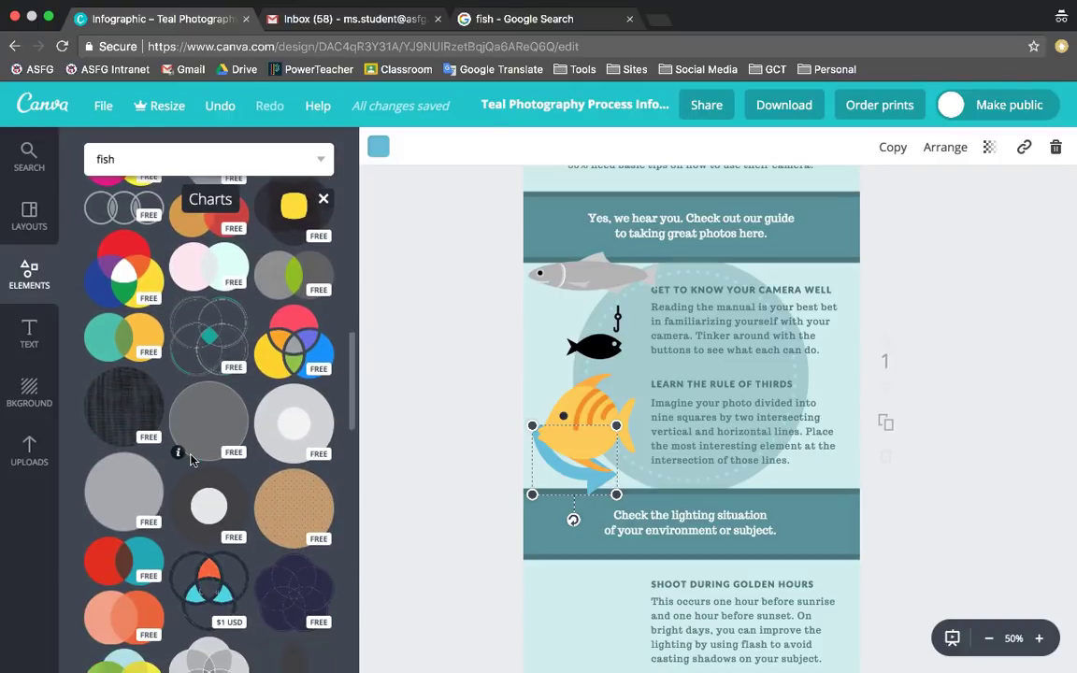
pyautogui.scroll(-5, 191, 459)
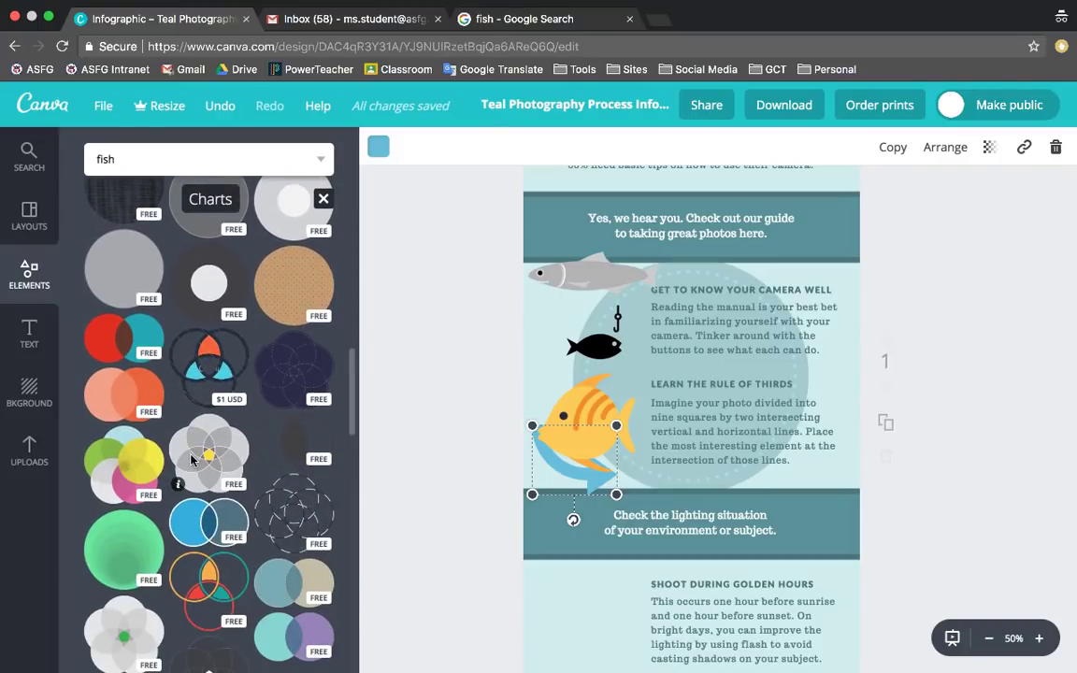
pyautogui.scroll(-2, 191, 459)
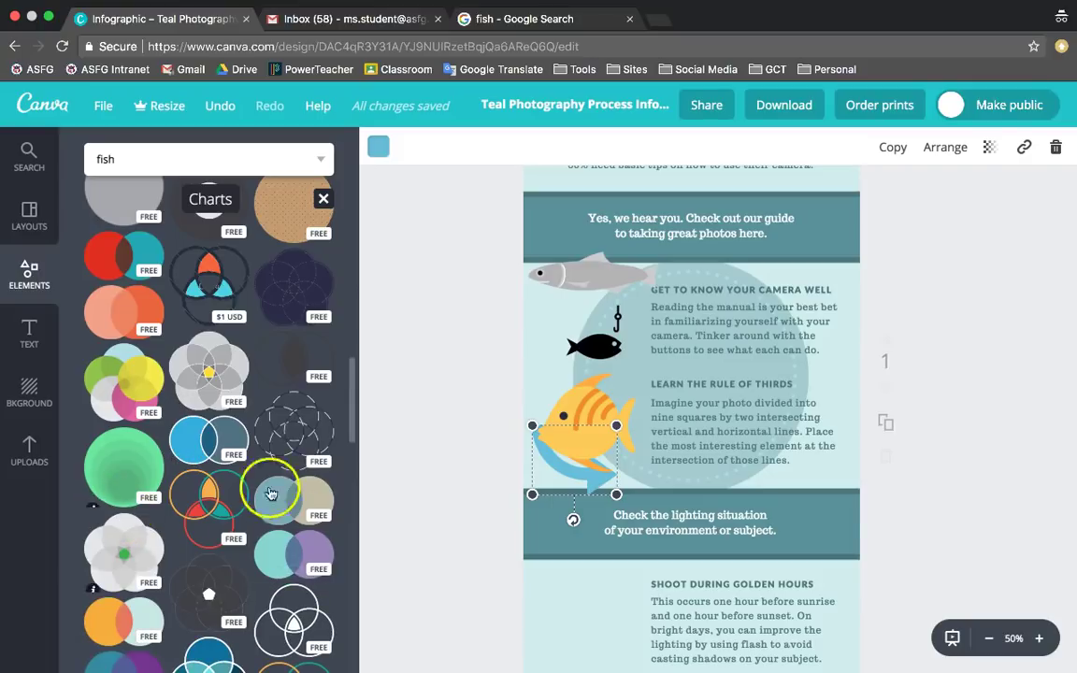
pyautogui.scroll(-4, 271, 492)
pyautogui.scroll(-5, 277, 492)
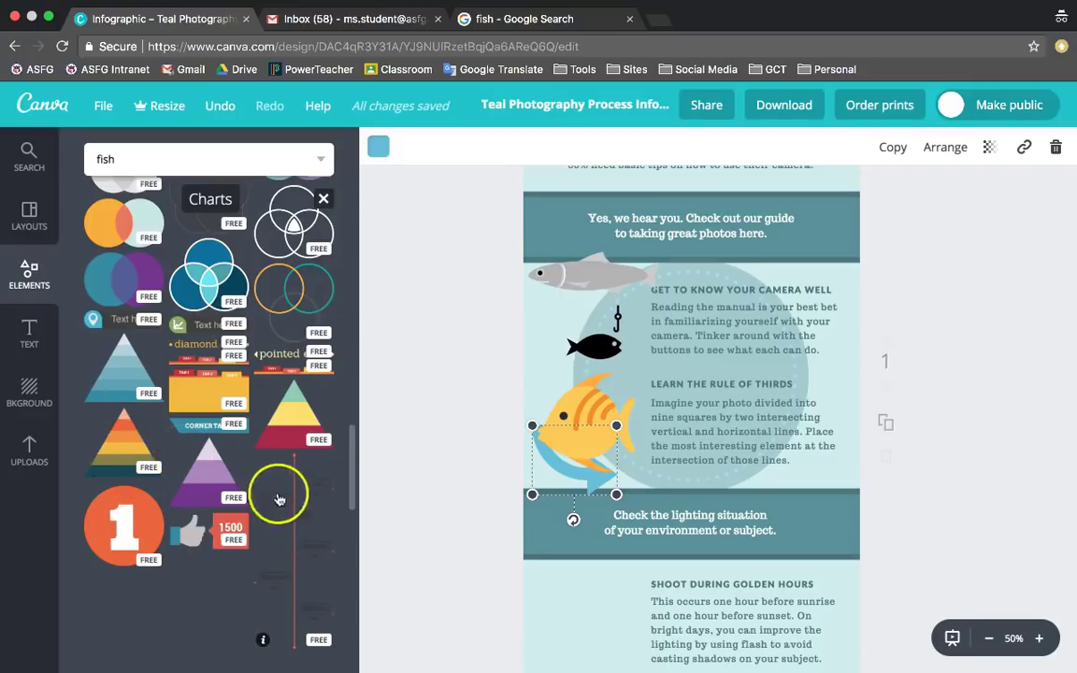
pyautogui.scroll(5, 269, 500)
pyautogui.scroll(10, 269, 506)
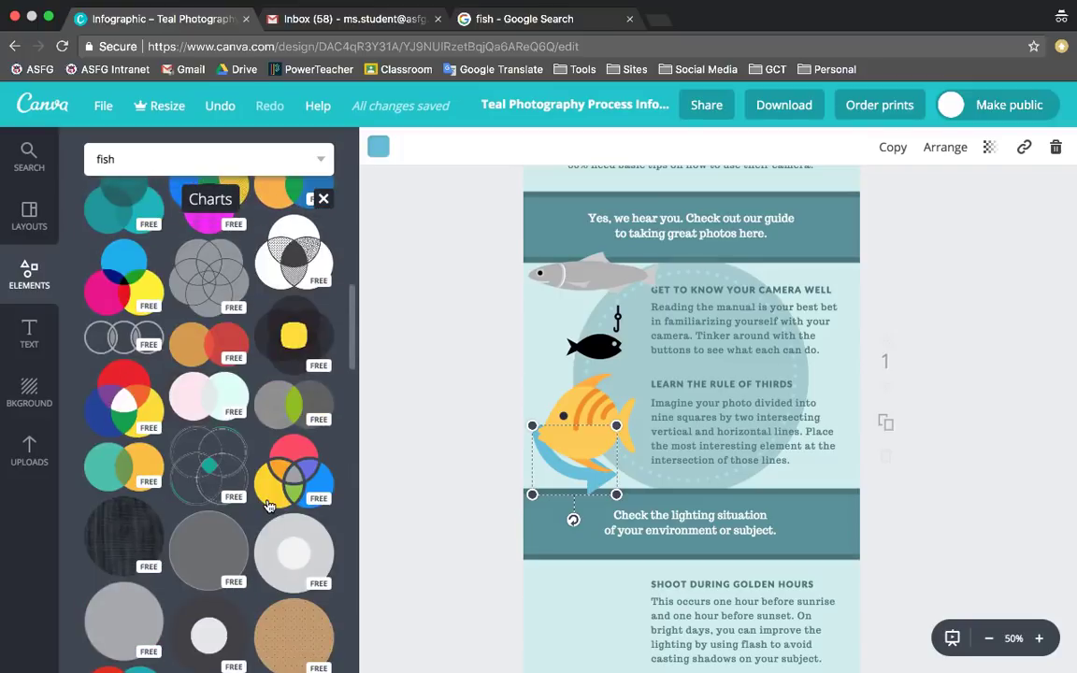
# Add the editable green and yellow pie chart and shrink it into the empty space beside the Shoot During Golden Hours text
pyautogui.click(205, 449)
pyautogui.moveTo(204, 449); pyautogui.dragTo(674, 388)
pyautogui.moveTo(733, 349)
pyautogui.mouseDown()
pyautogui.moveTo(733, 387)
pyautogui.moveTo(662, 535)
pyautogui.moveTo(639, 554)
pyautogui.mouseUp()
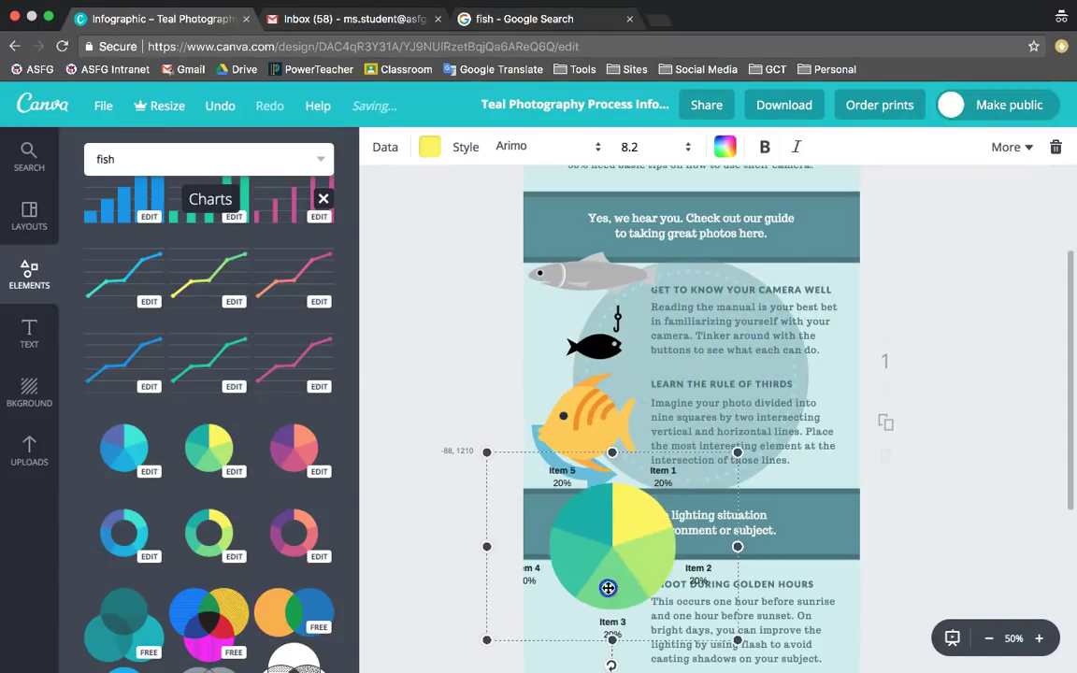
pyautogui.scroll(-3, 608, 587)
pyautogui.scroll(-1, 608, 587)
pyautogui.moveTo(663, 330); pyautogui.dragTo(631, 396)
# Move the Shoot During Golden Hours text towards the page's right edge and shift the pie chart slightly right
pyautogui.click(726, 370)
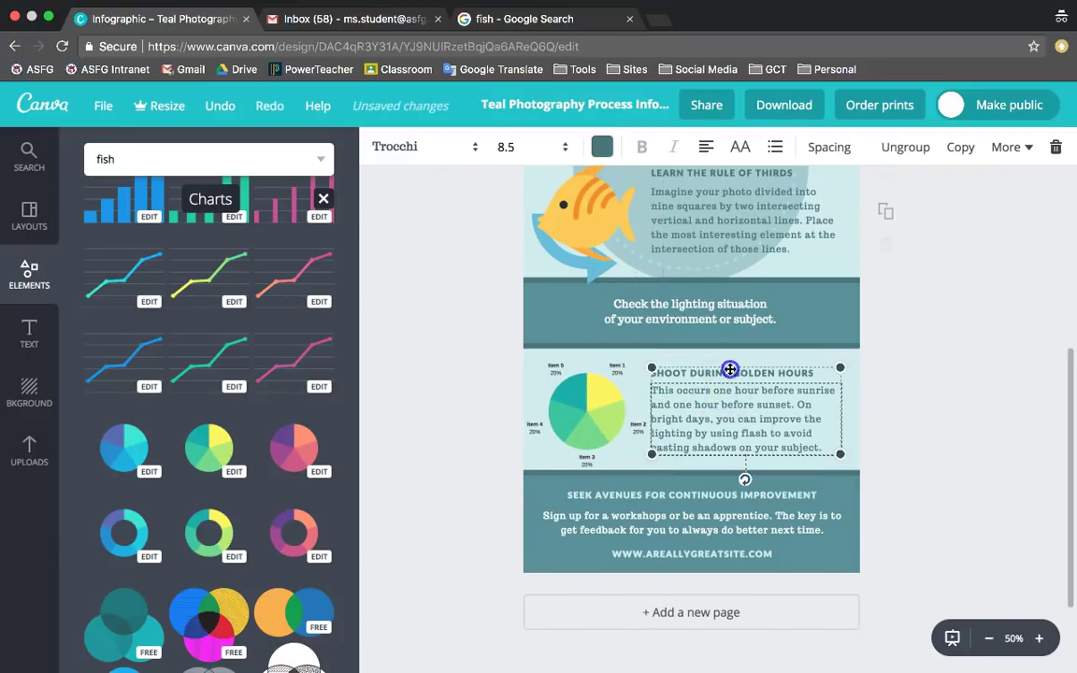
pyautogui.moveTo(742, 370); pyautogui.dragTo(744, 369)
pyautogui.moveTo(605, 397); pyautogui.dragTo(608, 396)
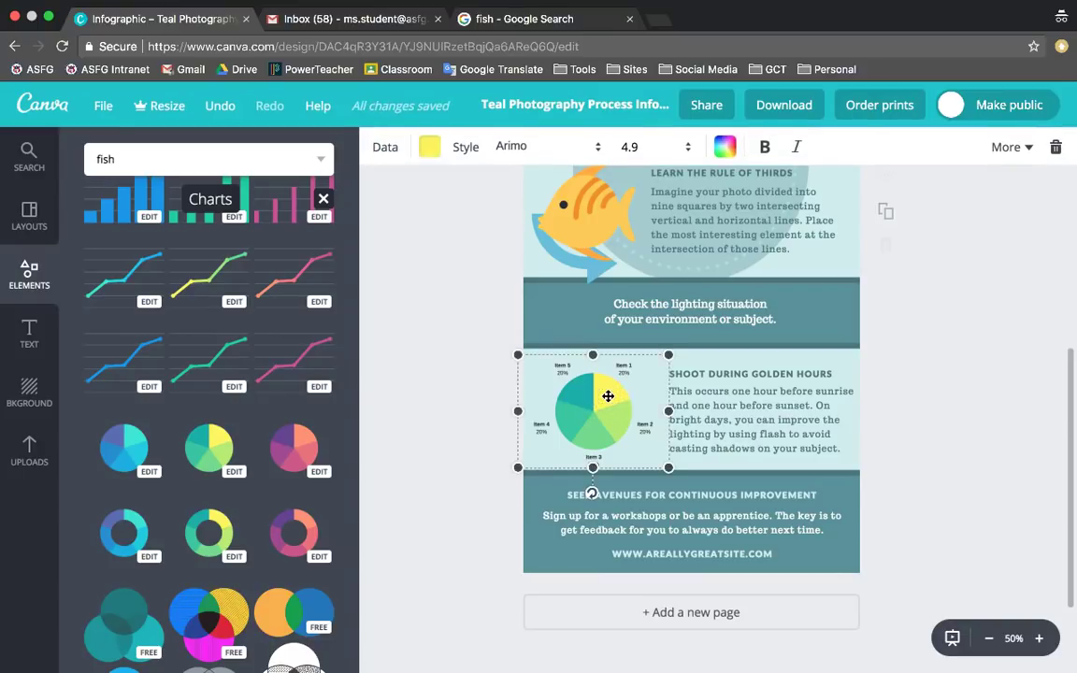
# Rename the pie chart's first three data labels as Fish, Whales and Sharks
pyautogui.click(384, 148)
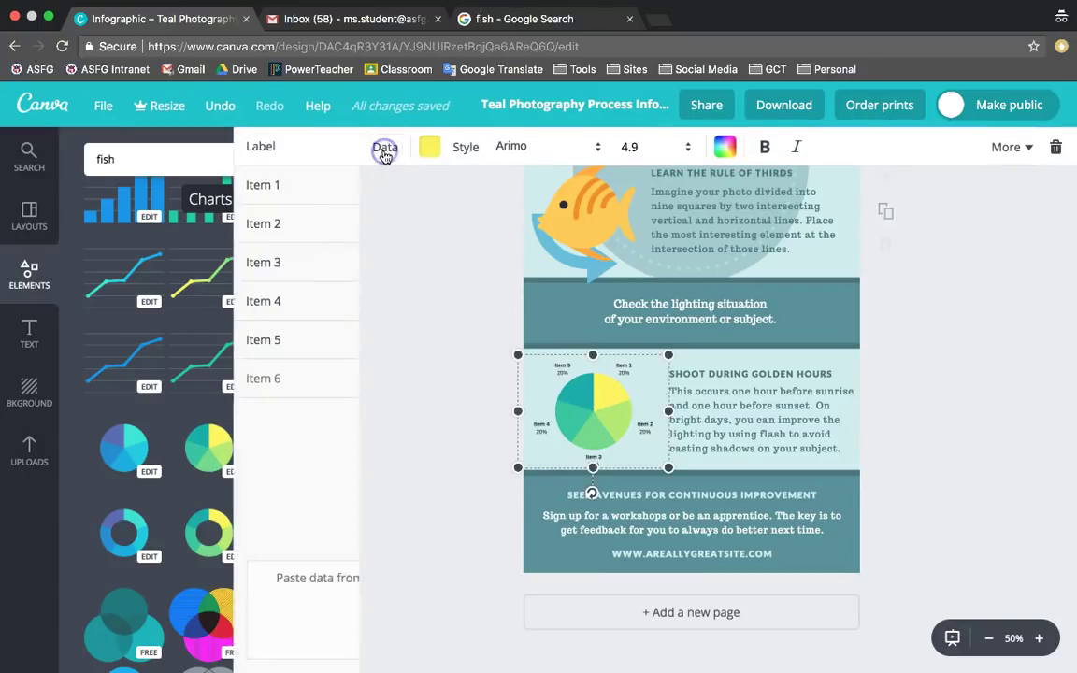
pyautogui.click(61, 192)
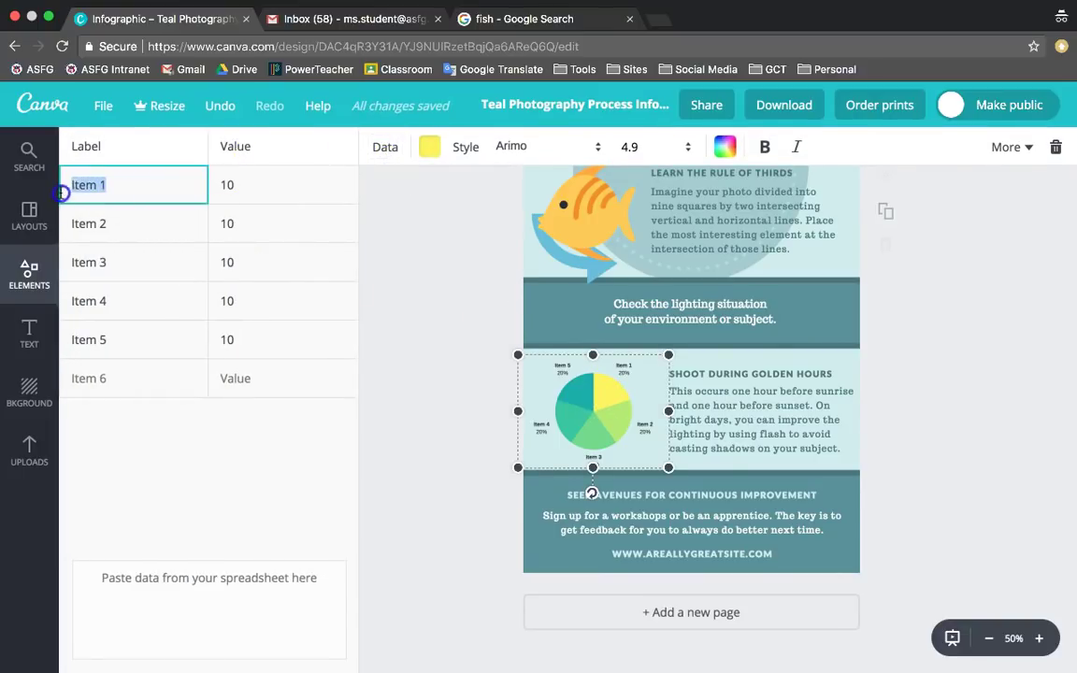
pyautogui.write('Fish')
pyautogui.click(109, 224)
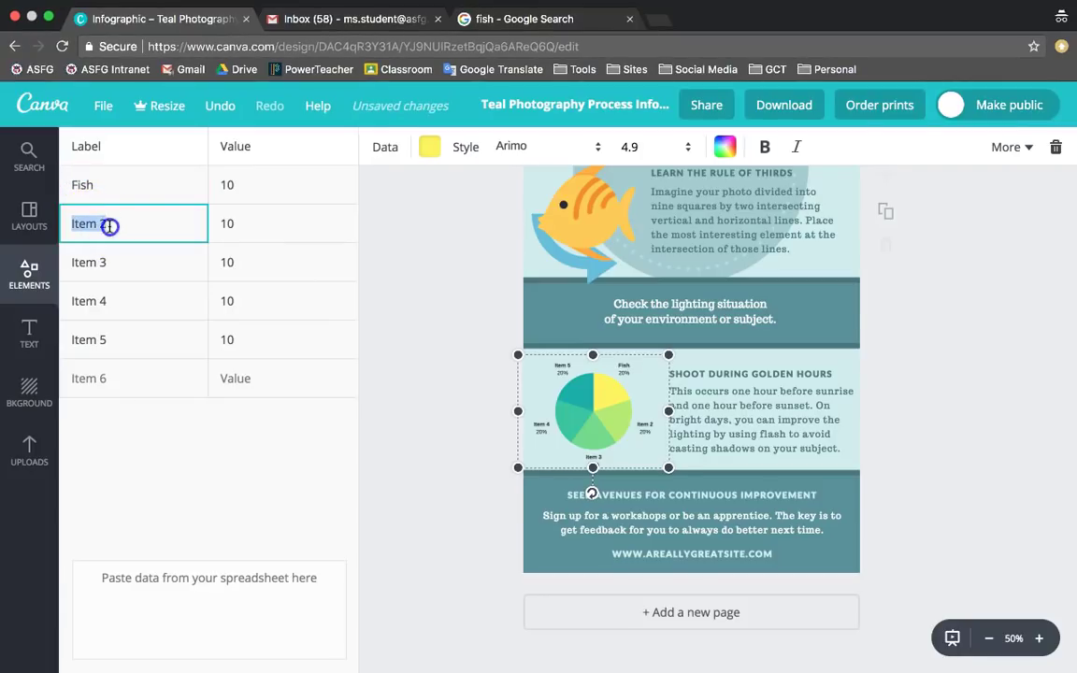
pyautogui.click(112, 263)
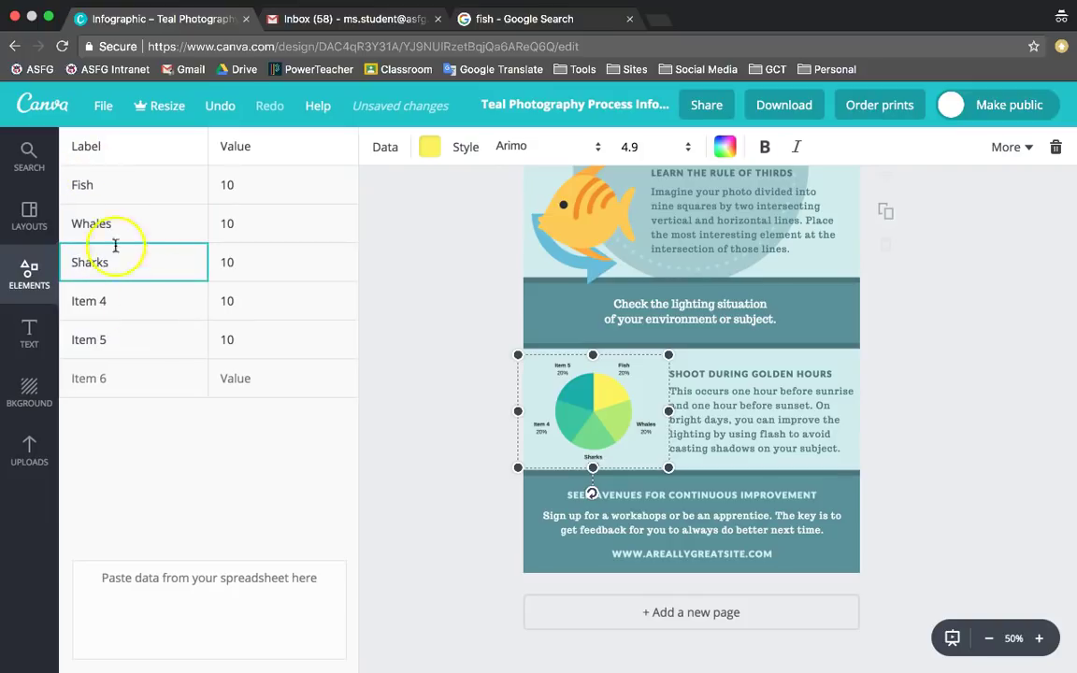
# Clear the values and labels of Item 4 and Item 5 from the pie chart's data
pyautogui.click(241, 337)
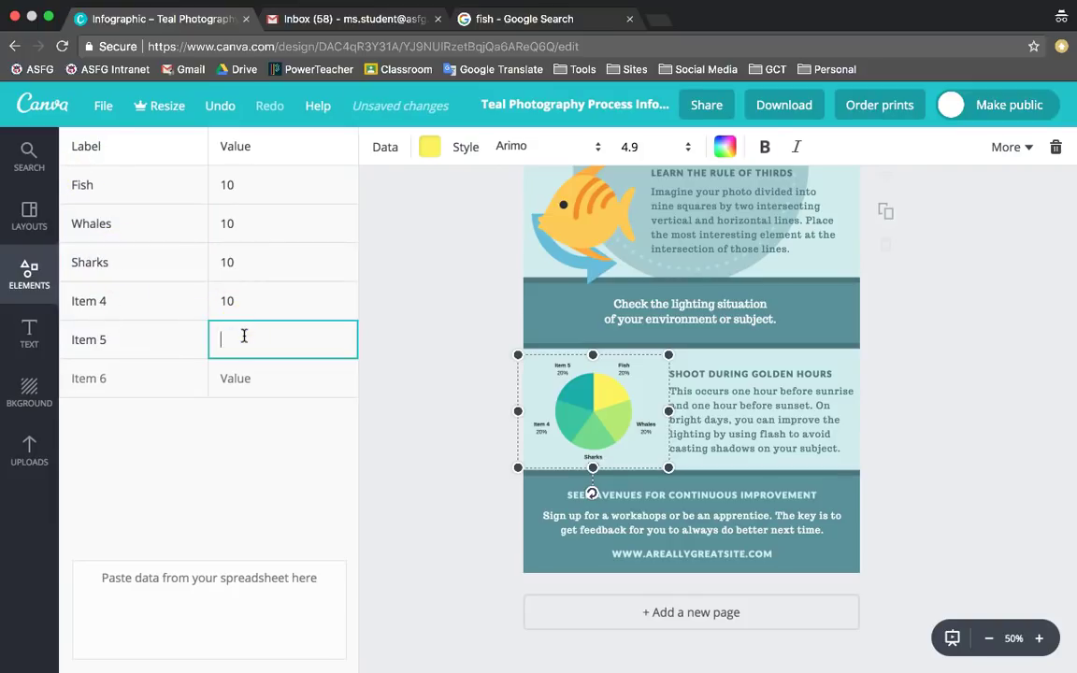
pyautogui.click(248, 305)
pyautogui.press('BackSpace')
pyautogui.click(153, 304)
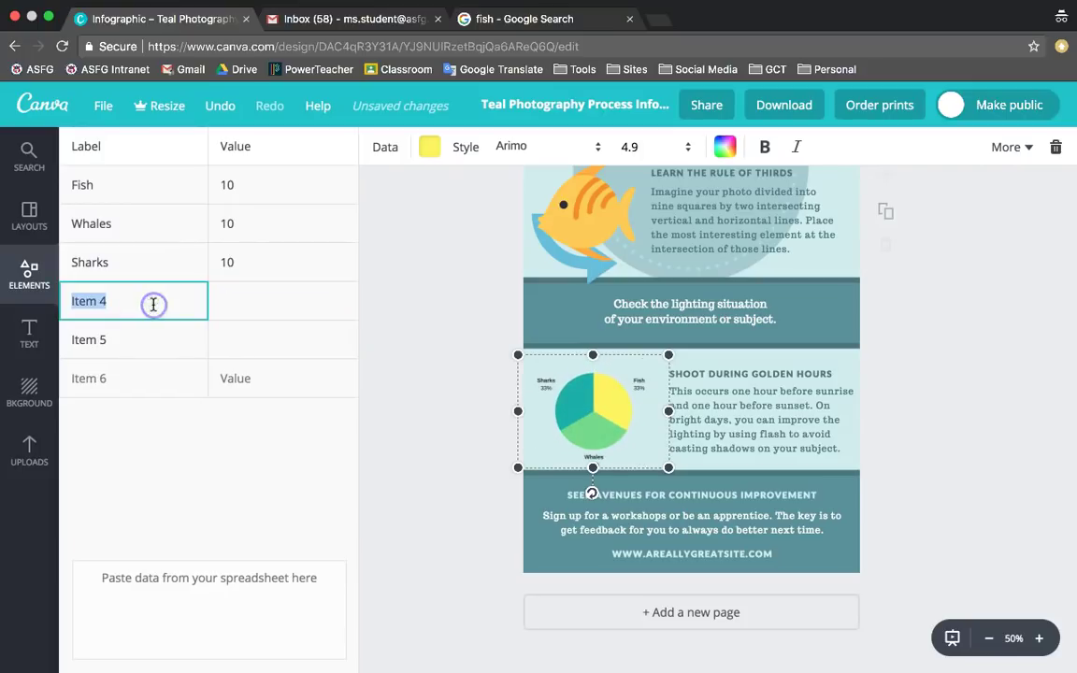
pyautogui.click(140, 333)
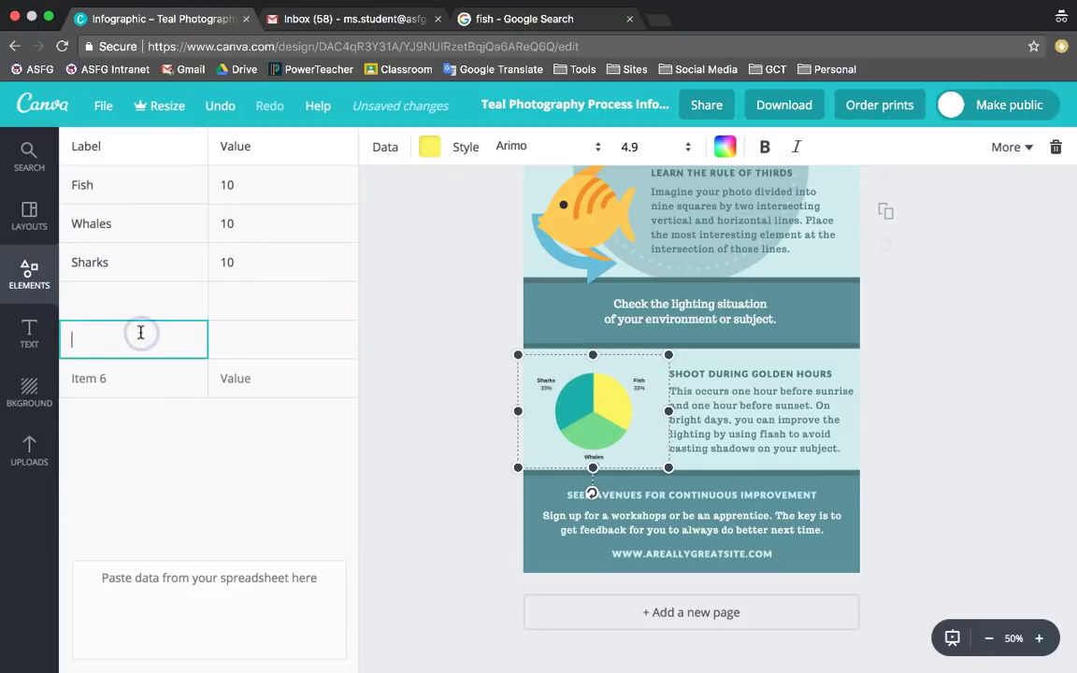
# Set the pie chart's value for Fish to 15 and for Sharks to 5
pyautogui.click(252, 193)
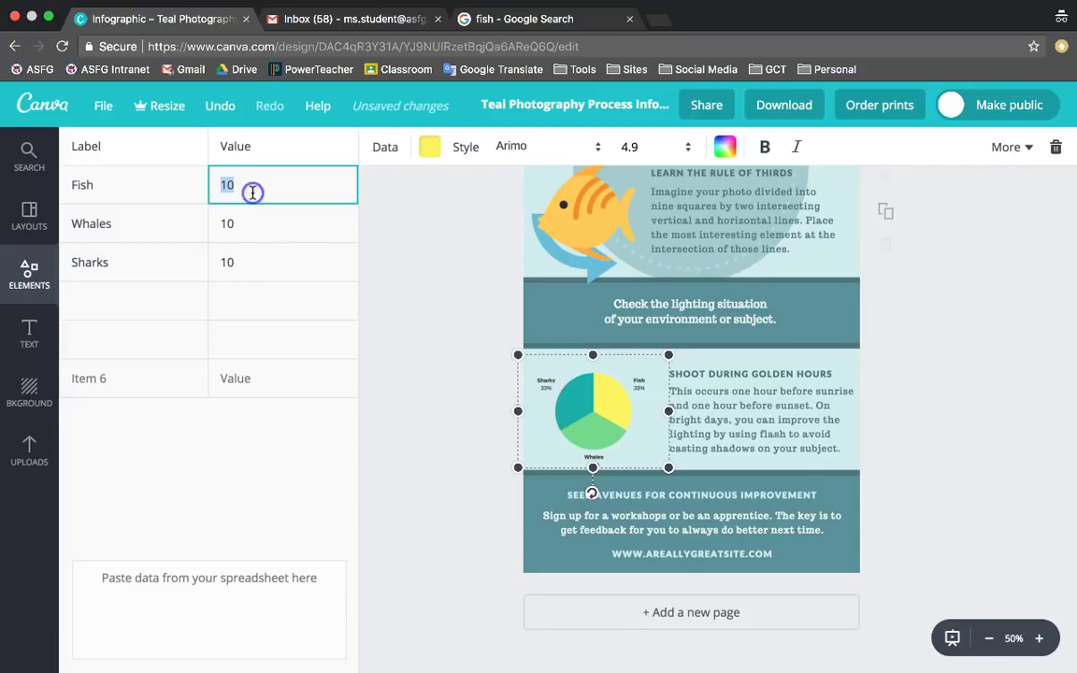
pyautogui.write('15')
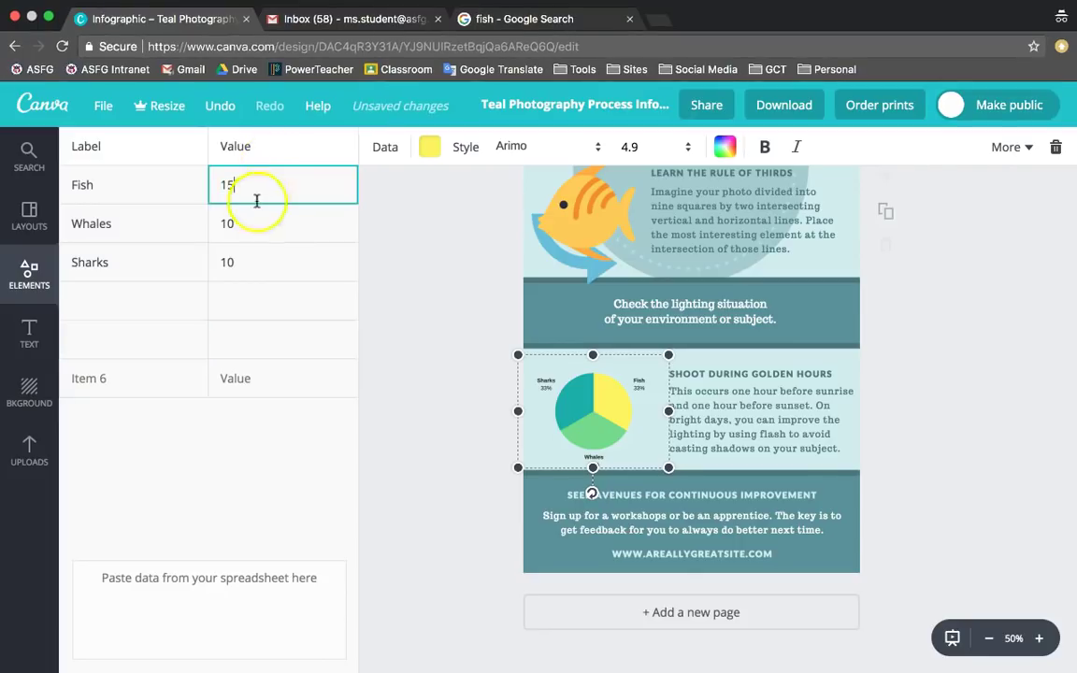
pyautogui.click(254, 230)
pyautogui.click(252, 267)
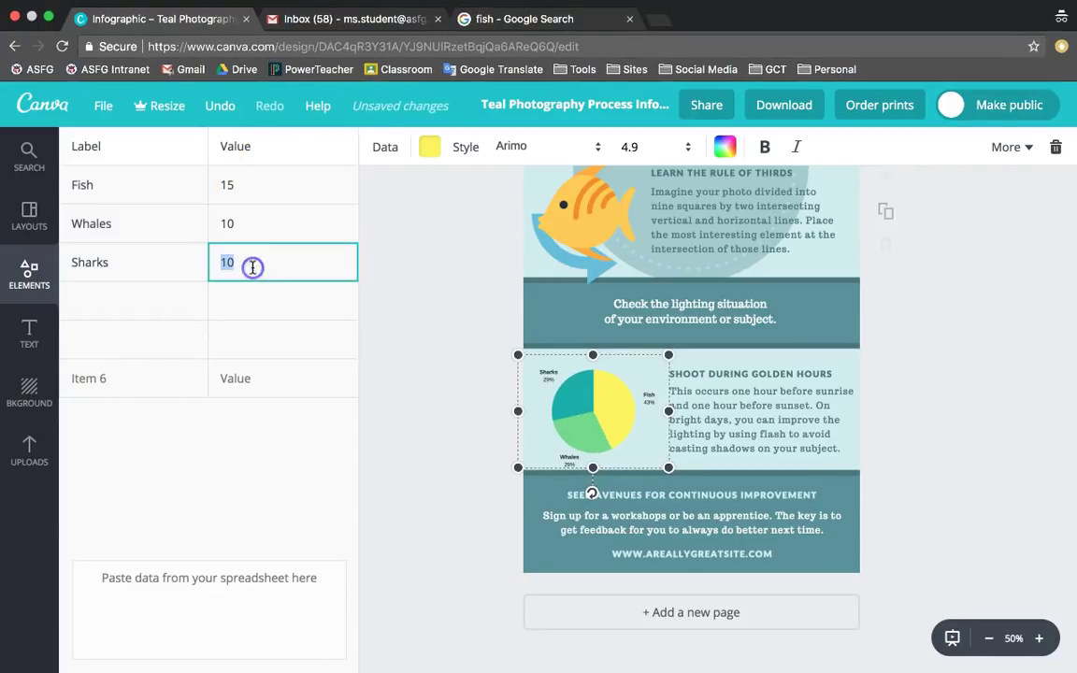
pyautogui.write('5')
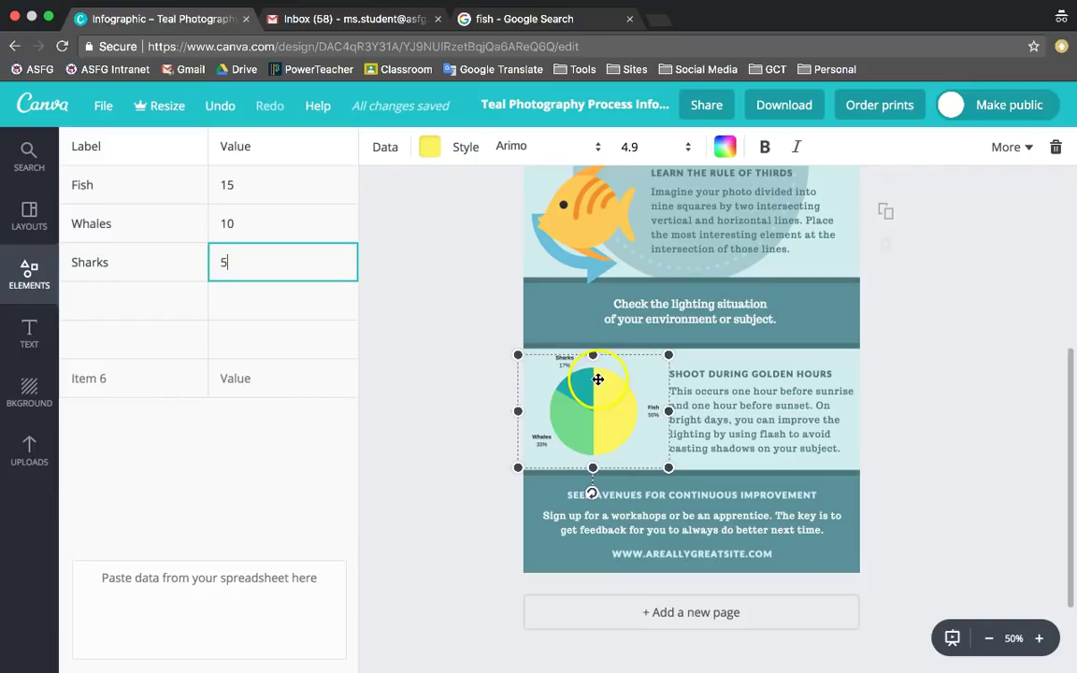
# Recolour the pie chart's slices with the light blue document colour
pyautogui.click(430, 147)
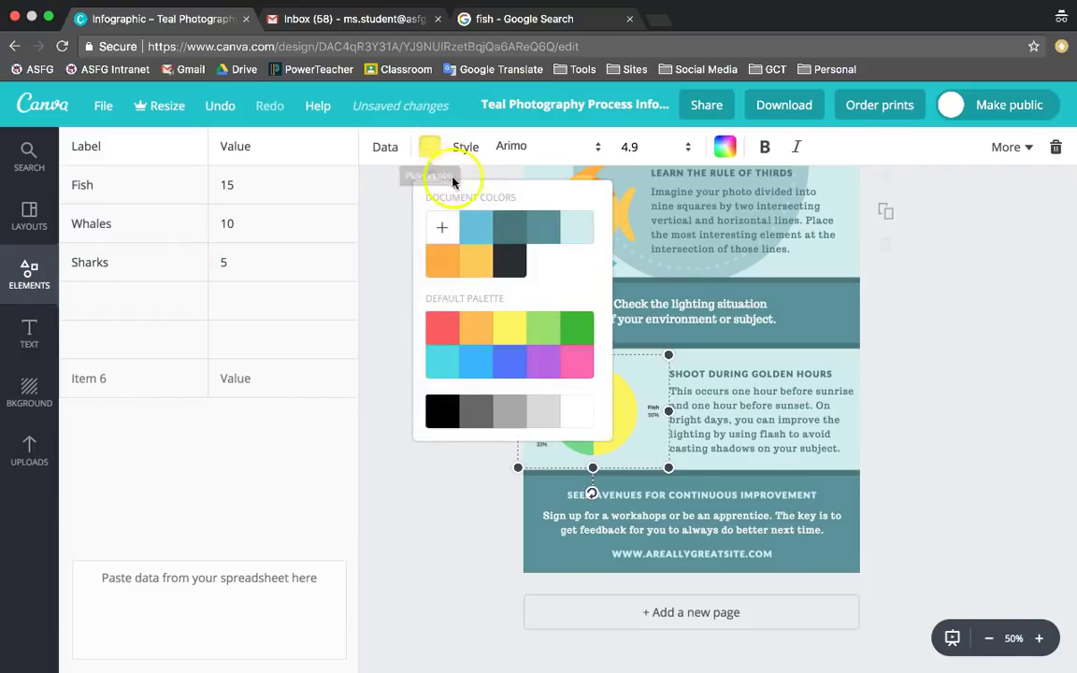
pyautogui.click(478, 225)
pyautogui.click(432, 482)
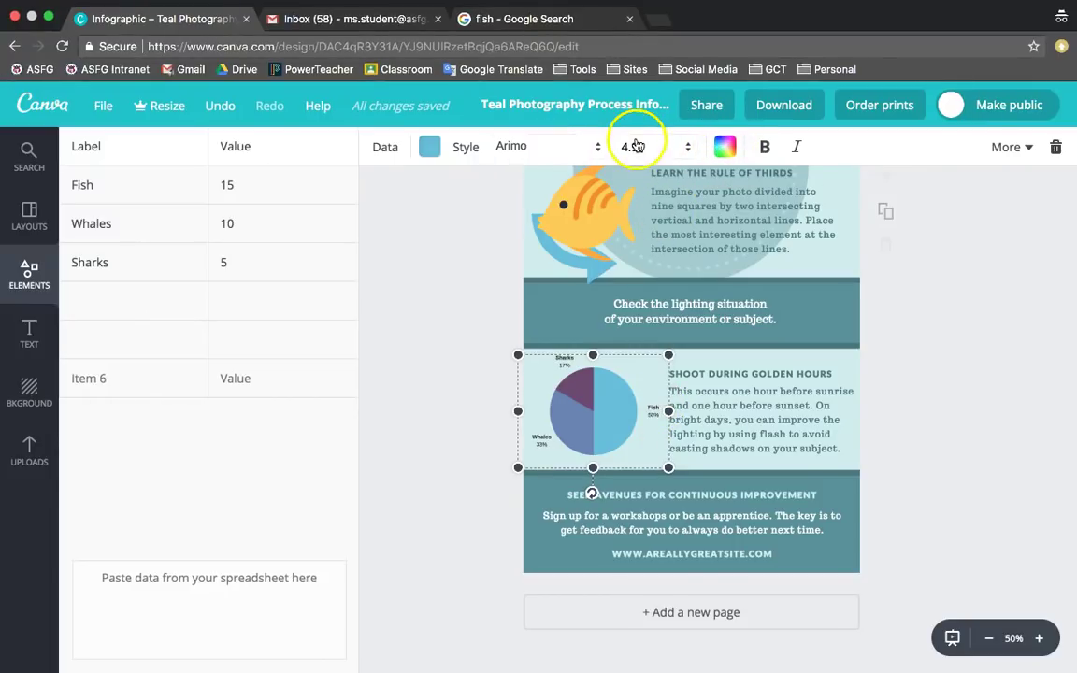
# Set the pie chart's label text to the pale teal document colour and move the chart slightly left and up
pyautogui.click(727, 149)
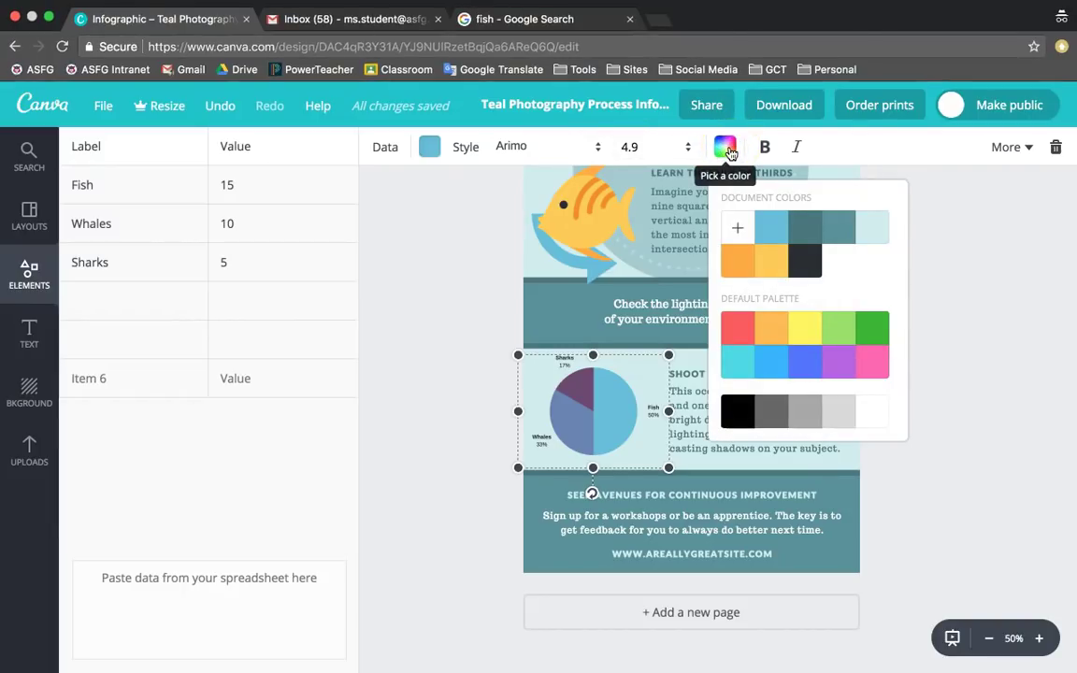
pyautogui.click(871, 229)
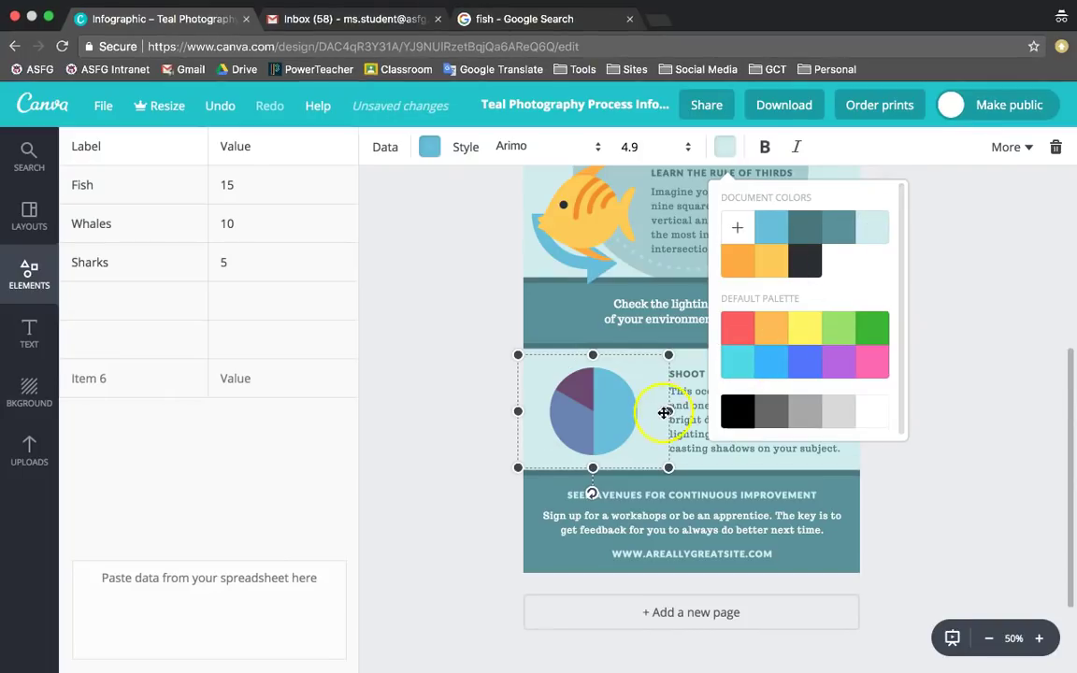
pyautogui.click(453, 399)
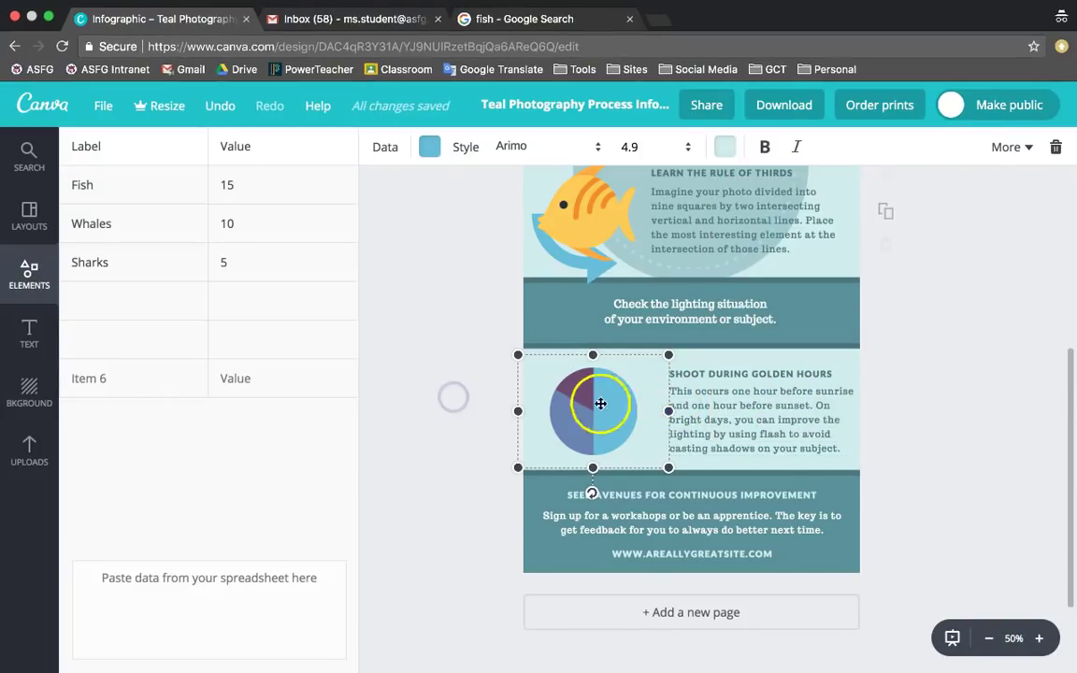
pyautogui.click(400, 371)
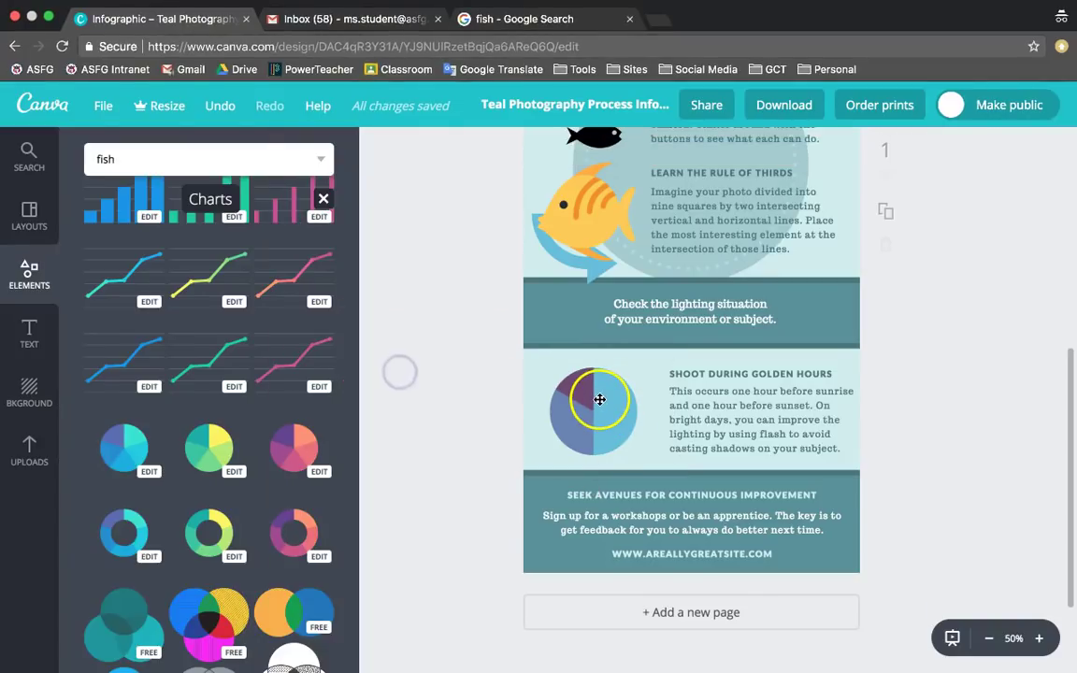
pyautogui.moveTo(599, 399); pyautogui.dragTo(585, 394)
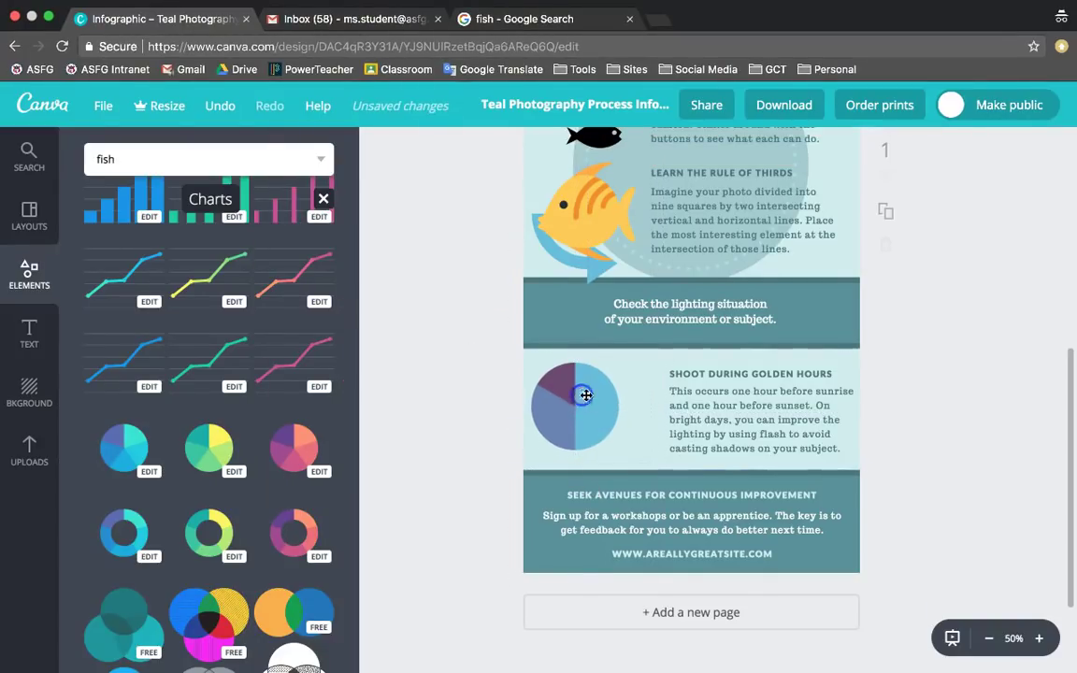
# Move the black fish-and-hook clip art from the camera section down onto the pie chart
pyautogui.click(565, 384)
pyautogui.scroll(2, 589, 327)
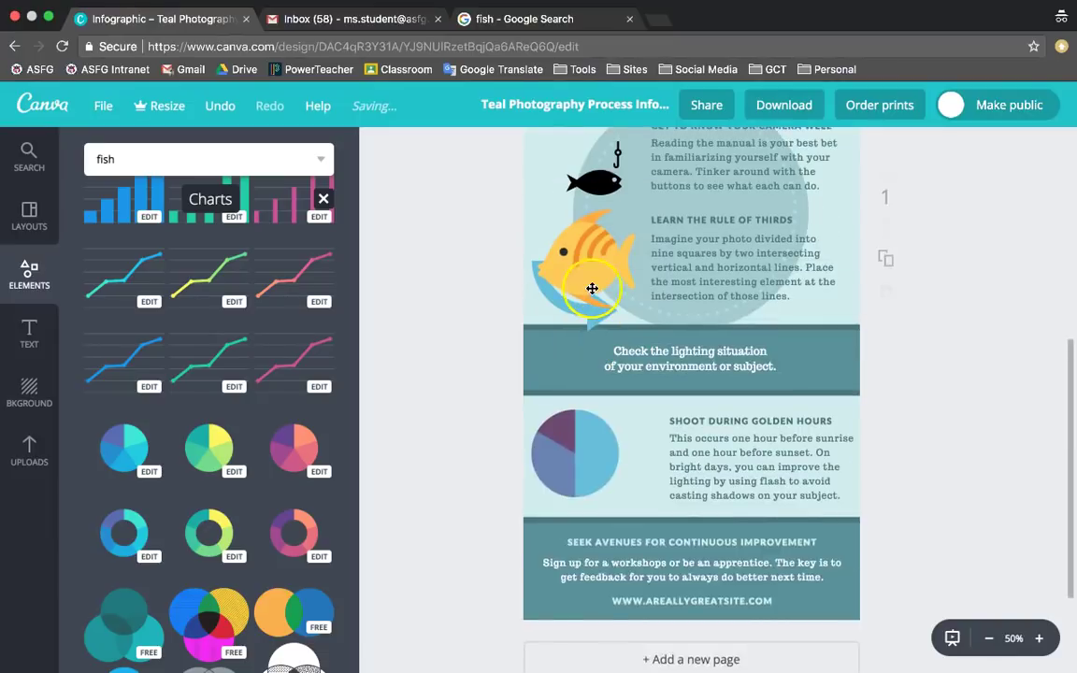
pyautogui.click(593, 221)
pyautogui.moveTo(599, 213); pyautogui.dragTo(595, 465)
# Send the pie chart back behind the black fish-and-hook clip art
pyautogui.click(586, 459)
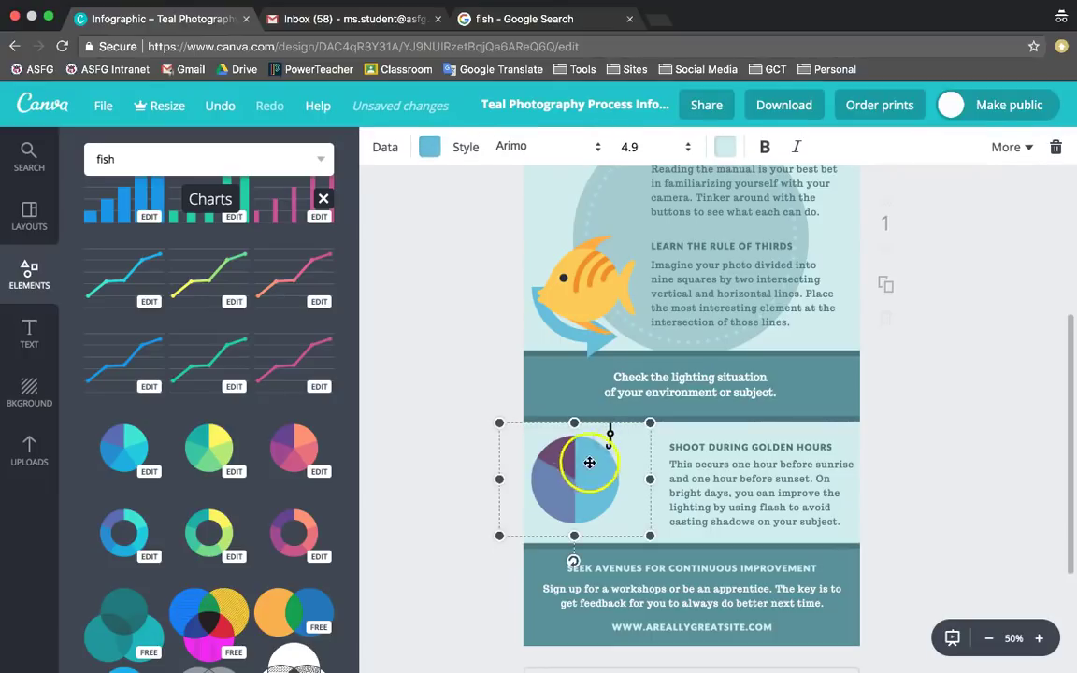
pyautogui.click(998, 142)
pyautogui.click(978, 225)
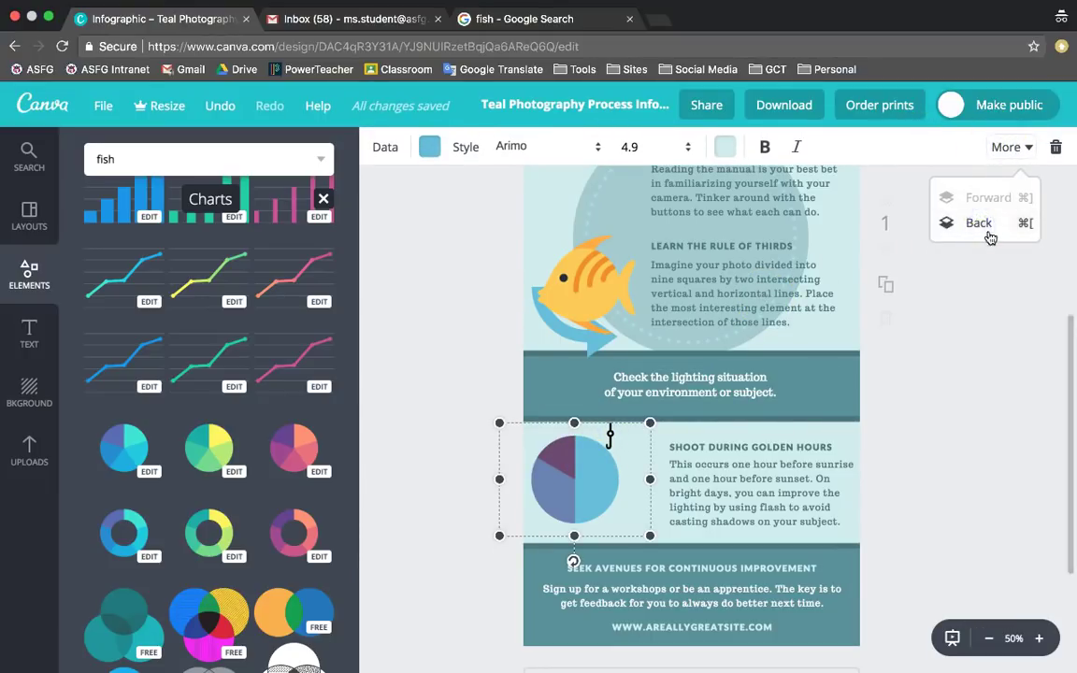
pyautogui.click(978, 224)
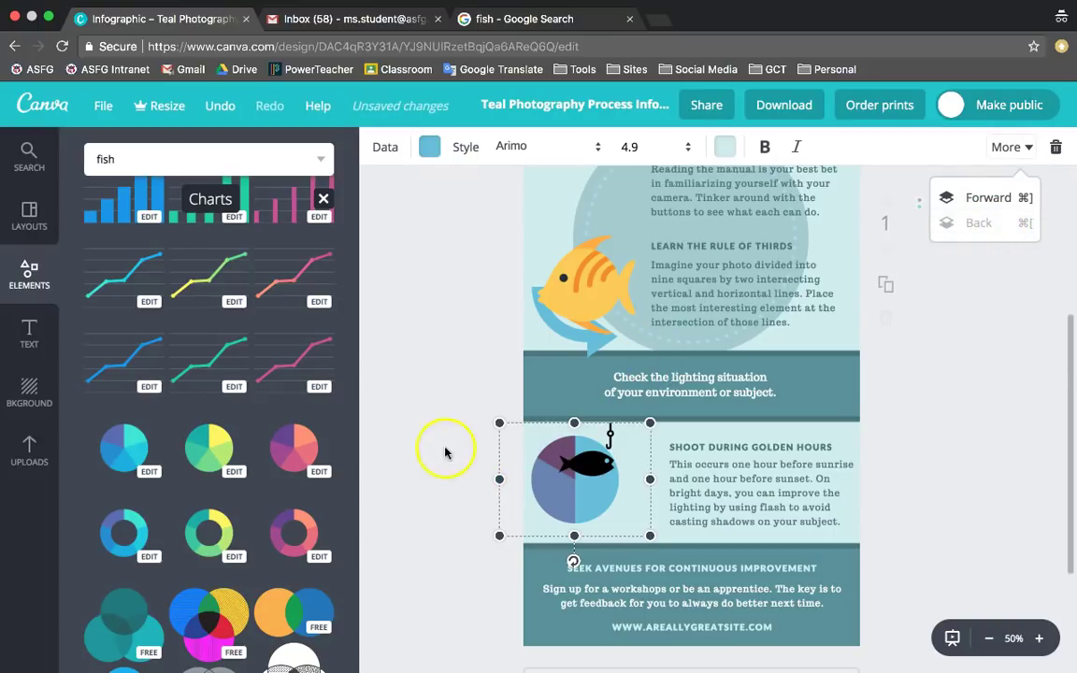
# Rotate the black fish-and-hook clip art a quarter turn, shrink it and fit it on the pie chart's light blue slice
pyautogui.click(584, 463)
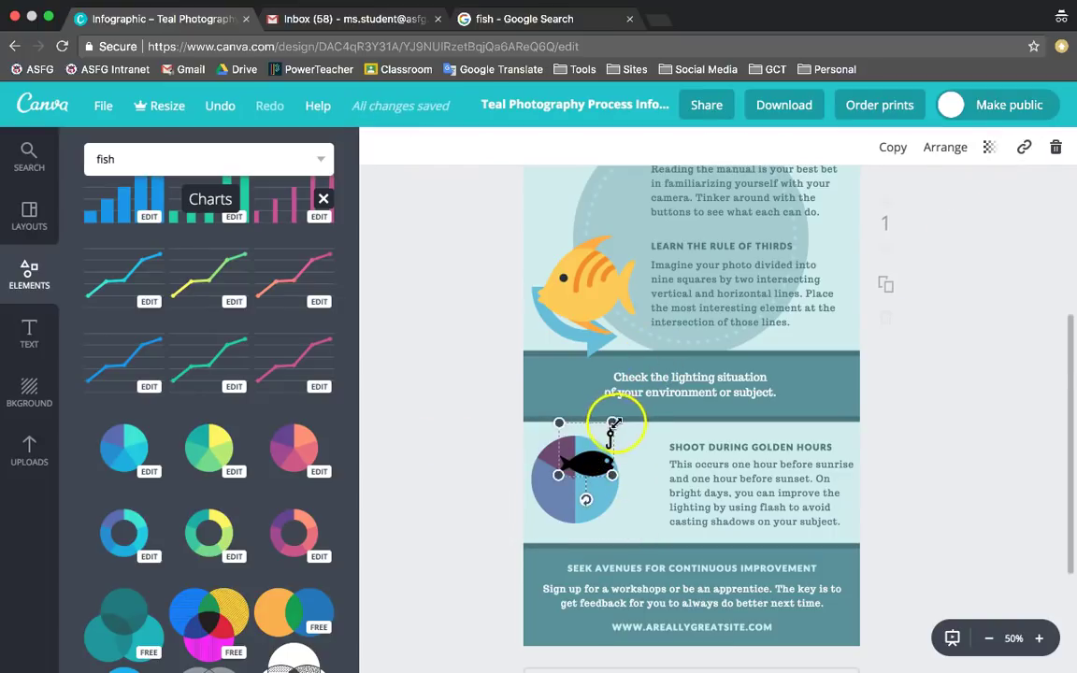
pyautogui.moveTo(586, 499)
pyautogui.mouseDown()
pyautogui.moveTo(608, 492)
pyautogui.moveTo(626, 458)
pyautogui.moveTo(586, 438)
pyautogui.moveTo(577, 458)
pyautogui.moveTo(599, 485)
pyautogui.mouseUp()
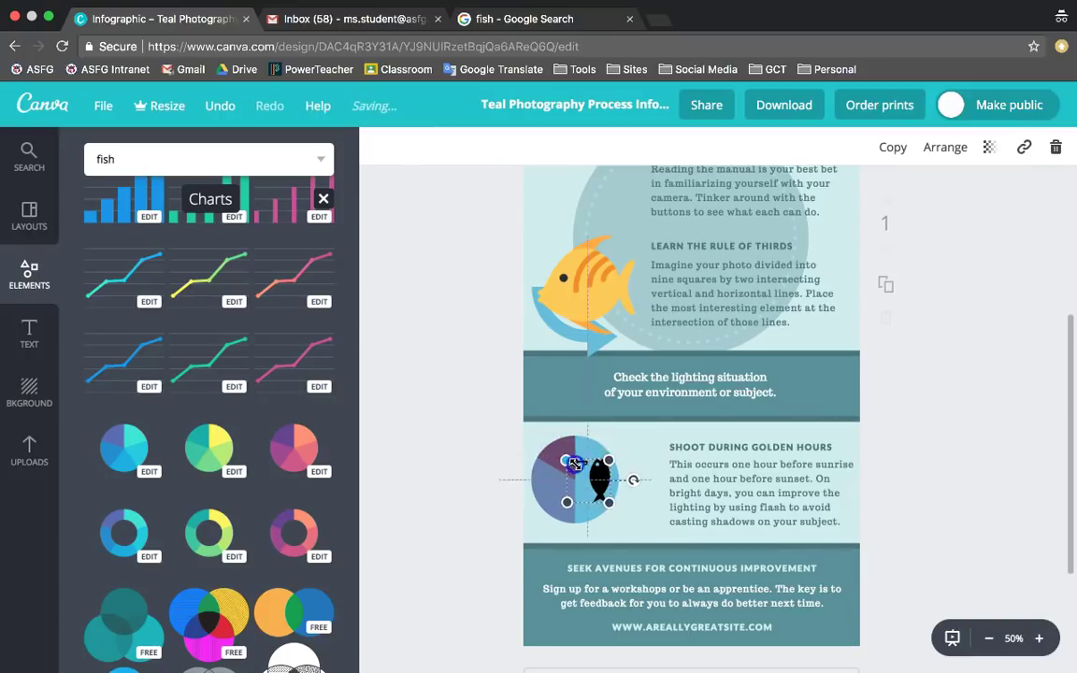
pyautogui.click(430, 448)
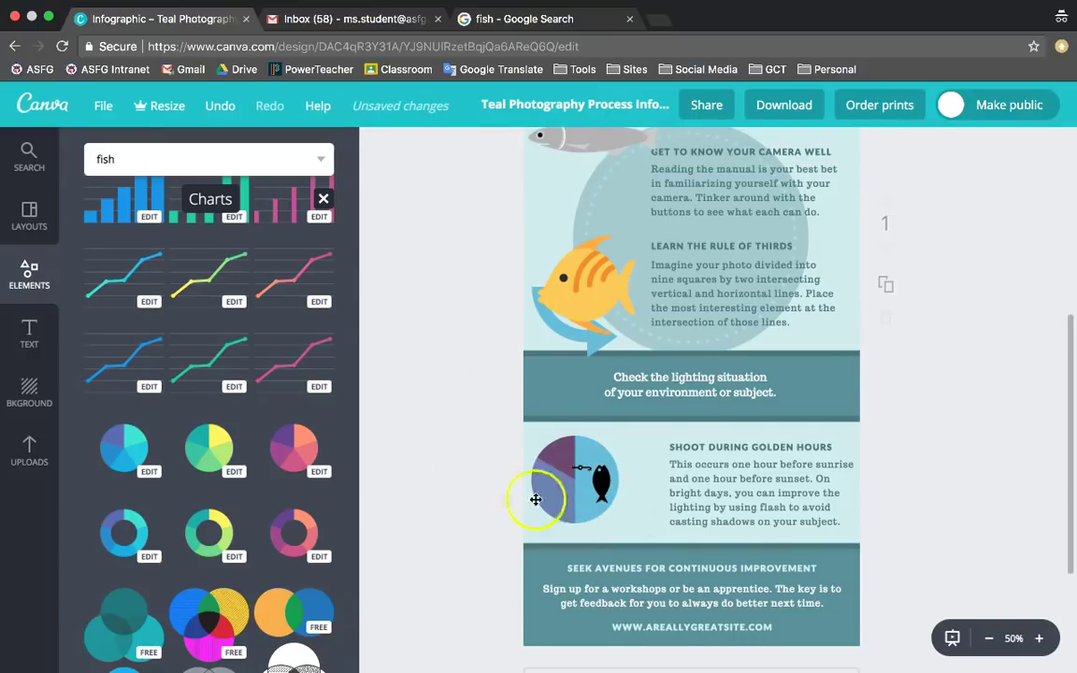
# Add a body text box reading 25% and place it on the pie chart's blue-purple slice
pyautogui.click(34, 333)
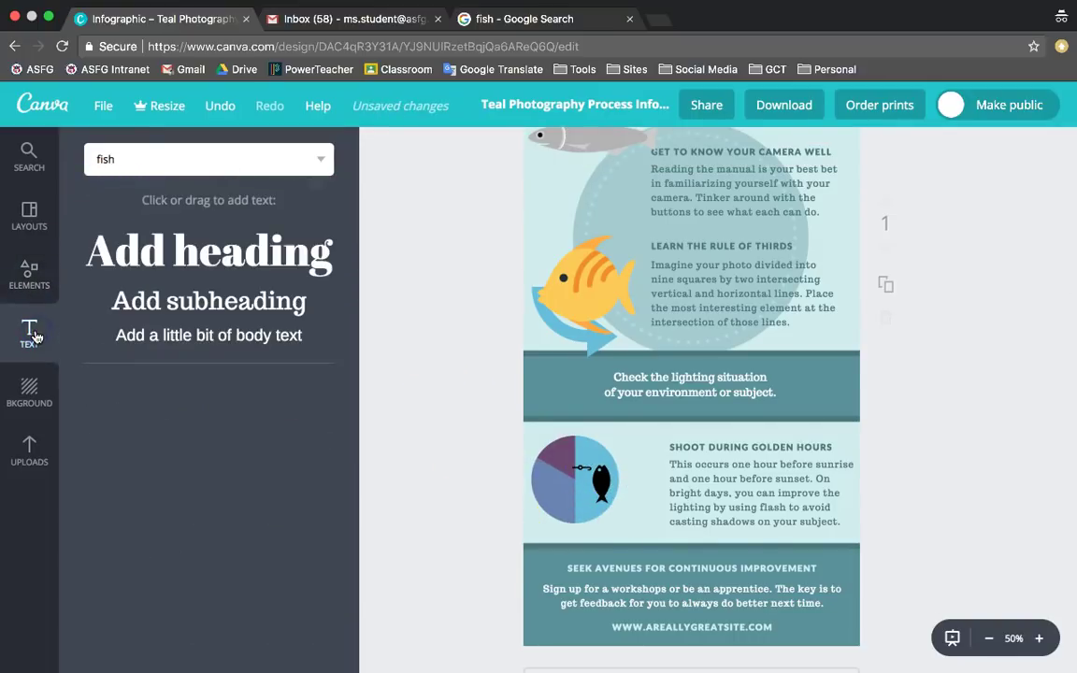
pyautogui.scroll(-4, 191, 363)
pyautogui.scroll(-2, 191, 373)
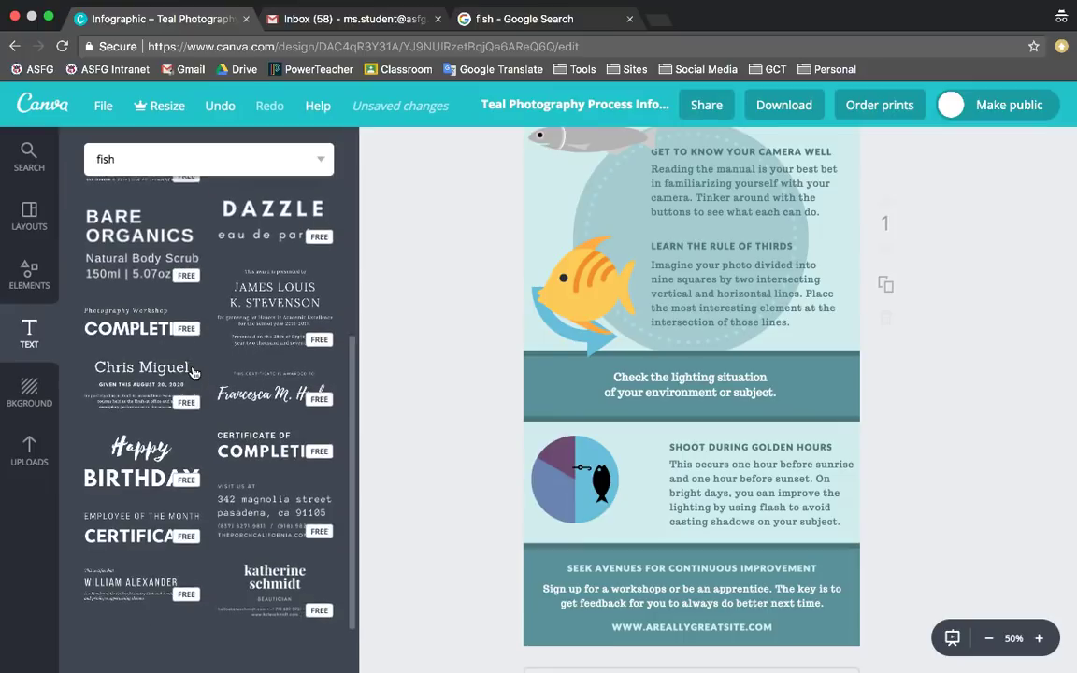
pyautogui.scroll(5, 194, 373)
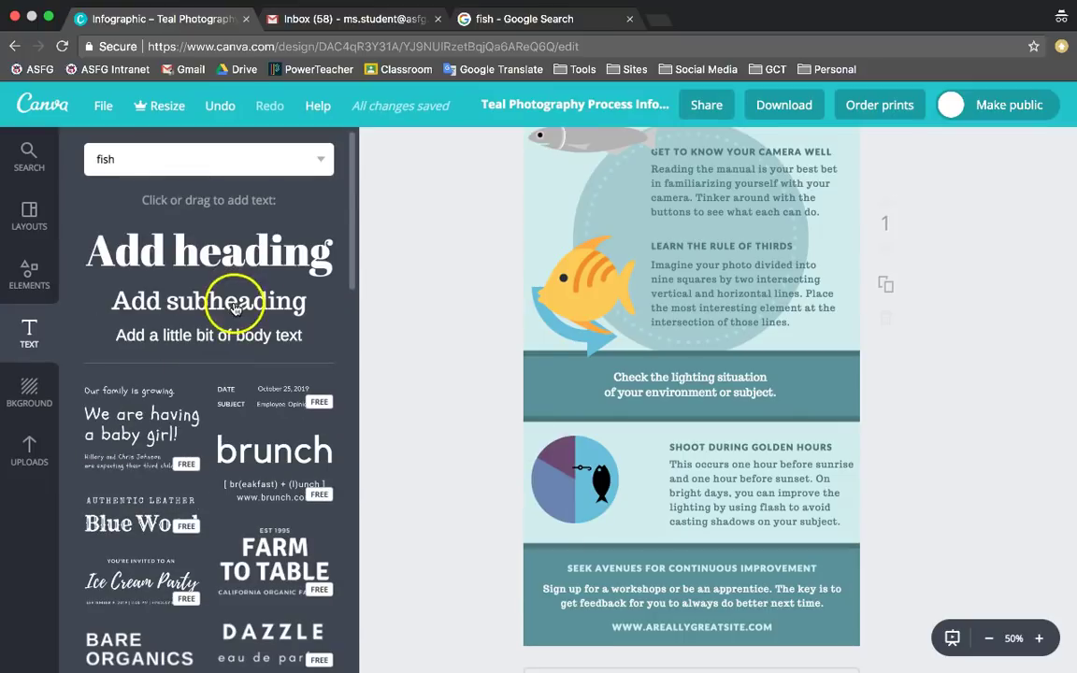
pyautogui.click(215, 338)
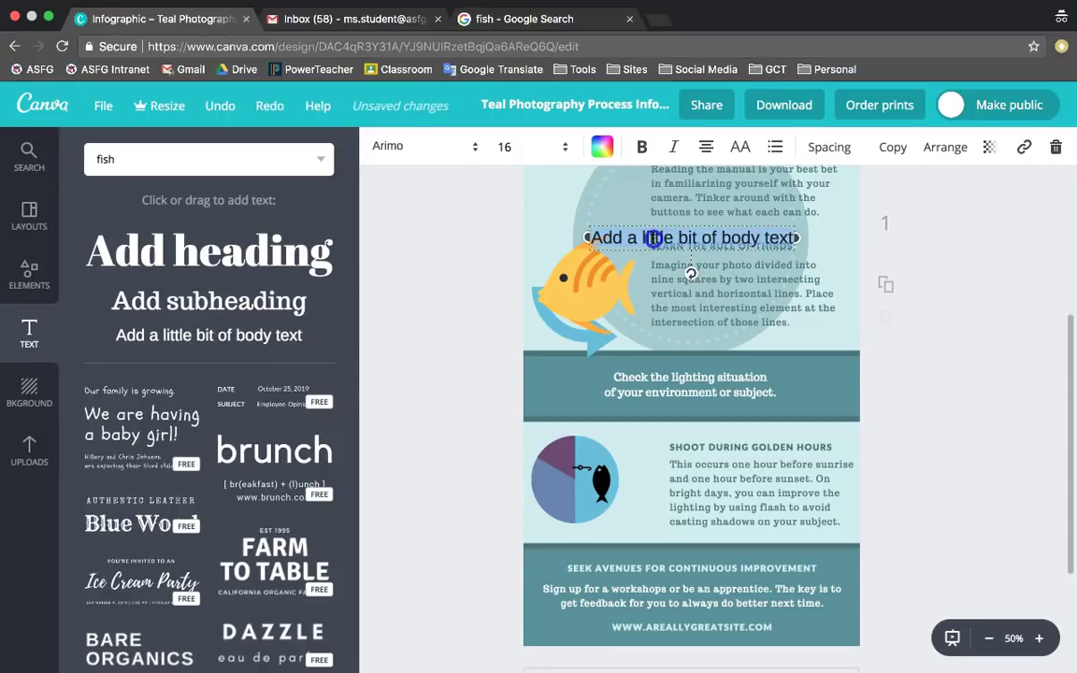
pyautogui.write('25')
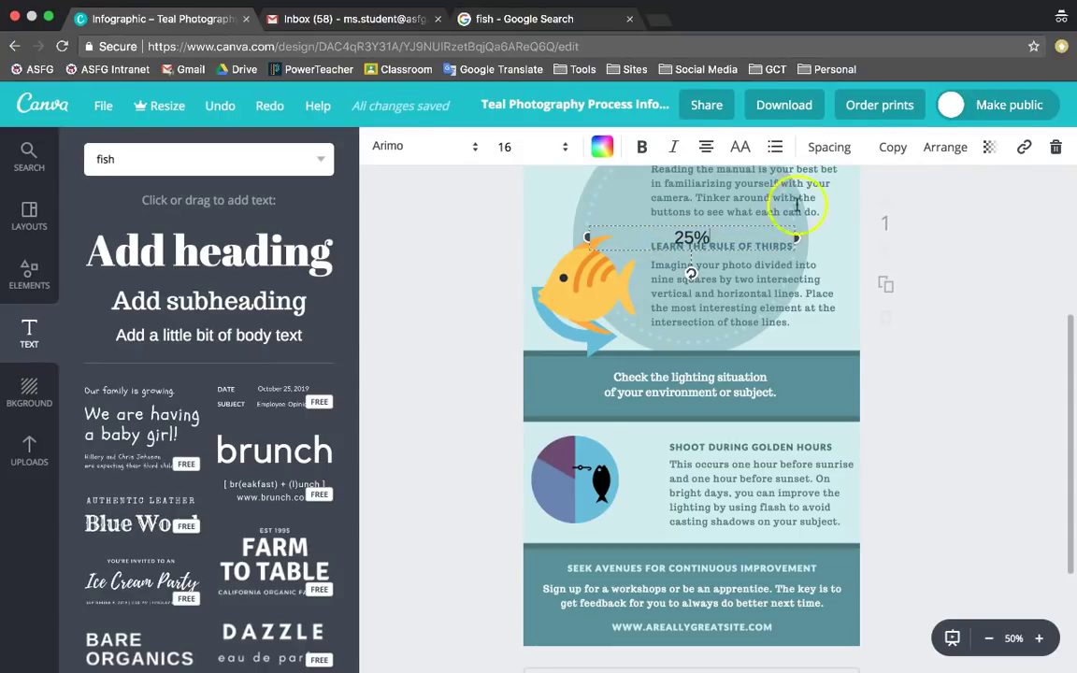
pyautogui.moveTo(752, 245); pyautogui.dragTo(561, 487)
pyautogui.click(630, 555)
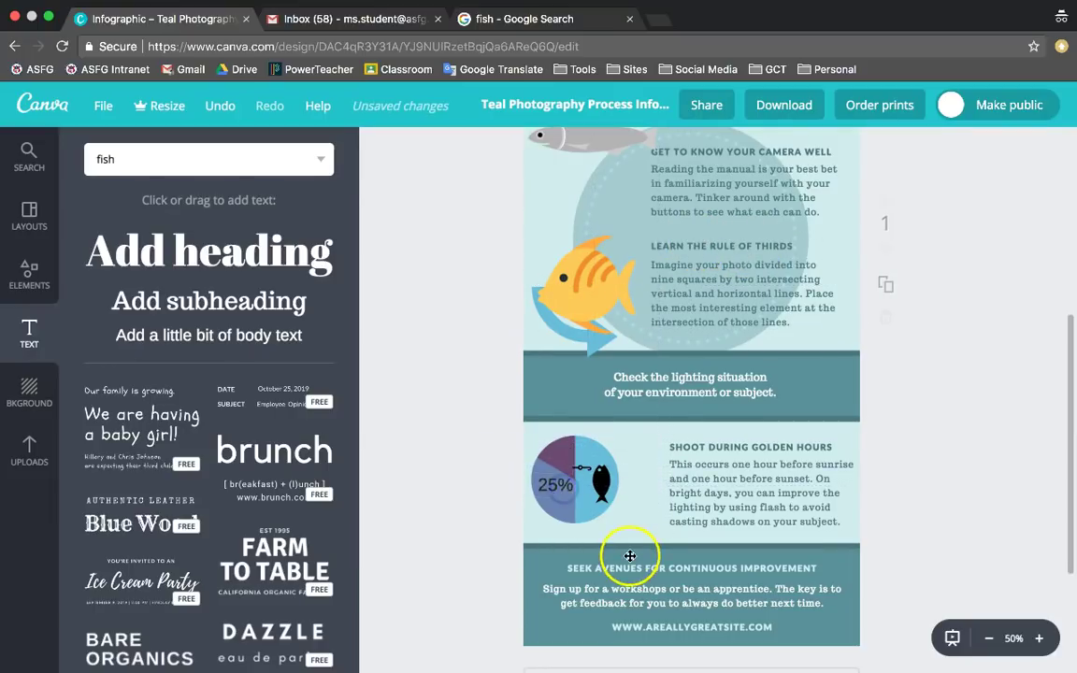
# Try tilting the 25% label on the pie chart and turn it level again
pyautogui.click(601, 481)
pyautogui.moveTo(558, 525)
pyautogui.mouseDown()
pyautogui.moveTo(521, 484)
pyautogui.moveTo(559, 443)
pyautogui.moveTo(592, 493)
pyautogui.moveTo(524, 524)
pyautogui.moveTo(552, 516)
pyautogui.mouseUp()
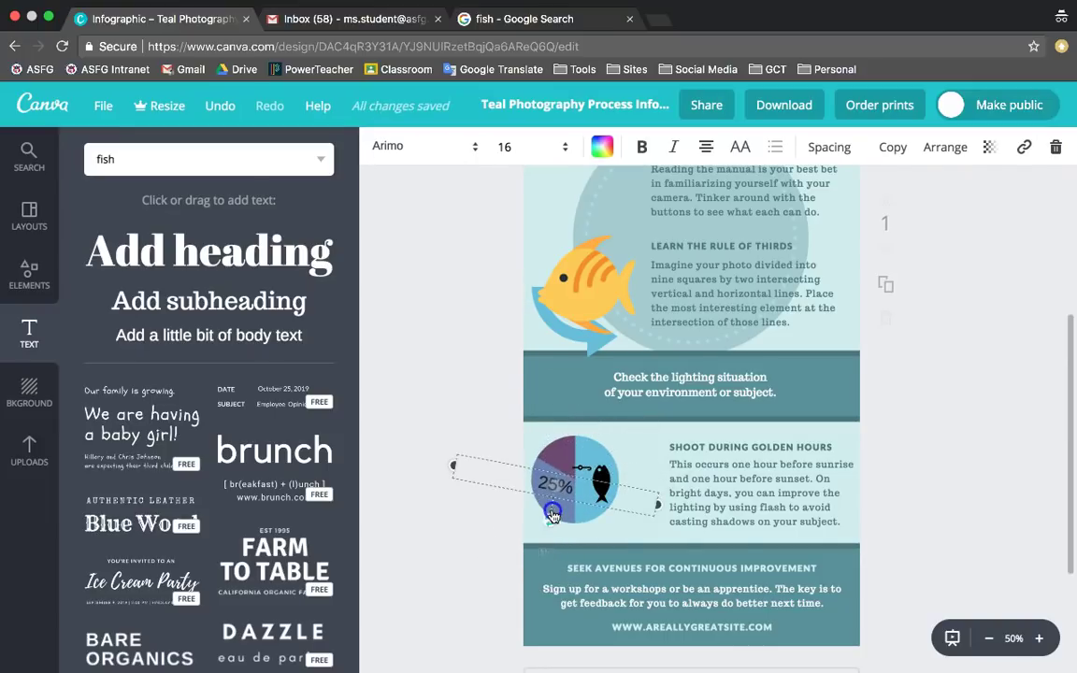
pyautogui.moveTo(554, 512); pyautogui.dragTo(557, 513)
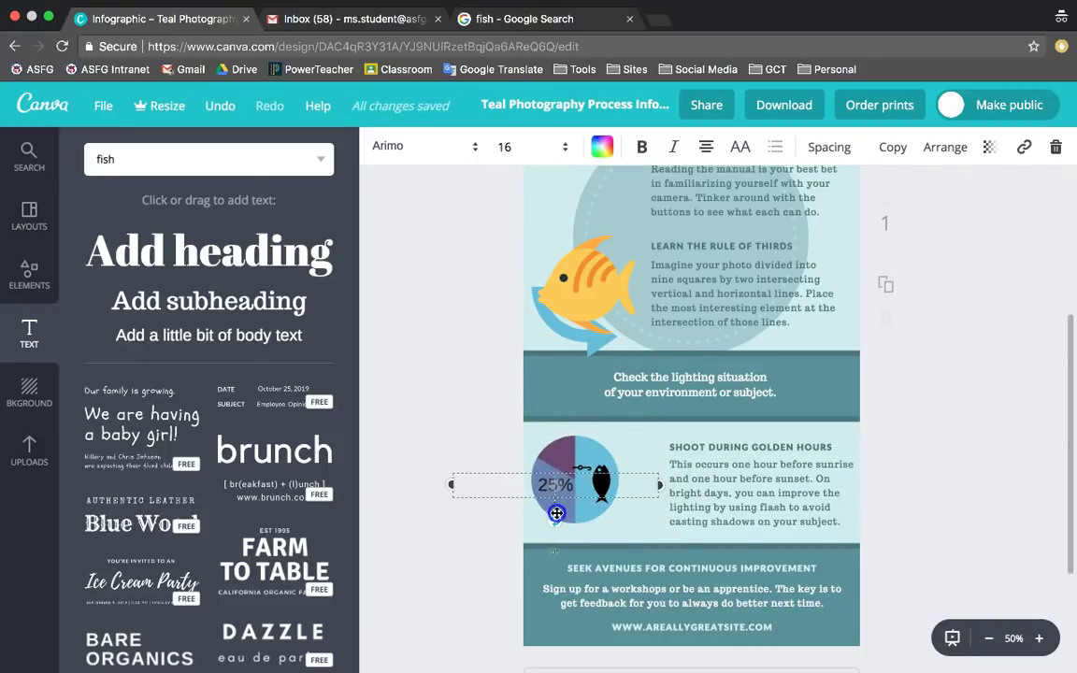
# Set the pie chart's label text to the light blue document colour
pyautogui.click(615, 451)
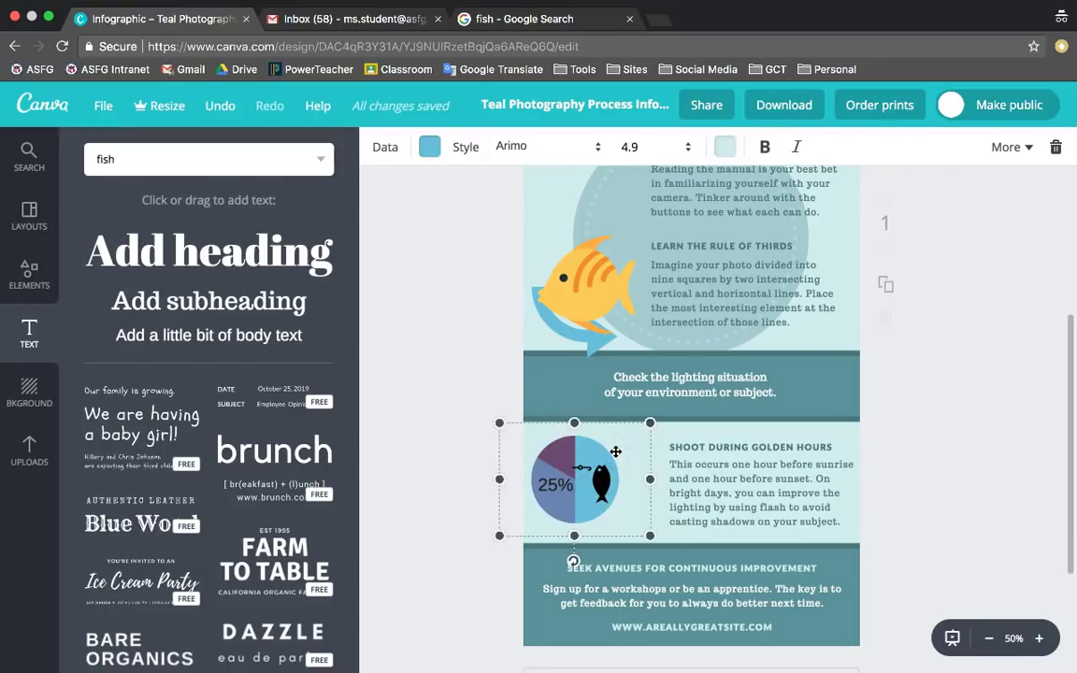
pyautogui.click(724, 147)
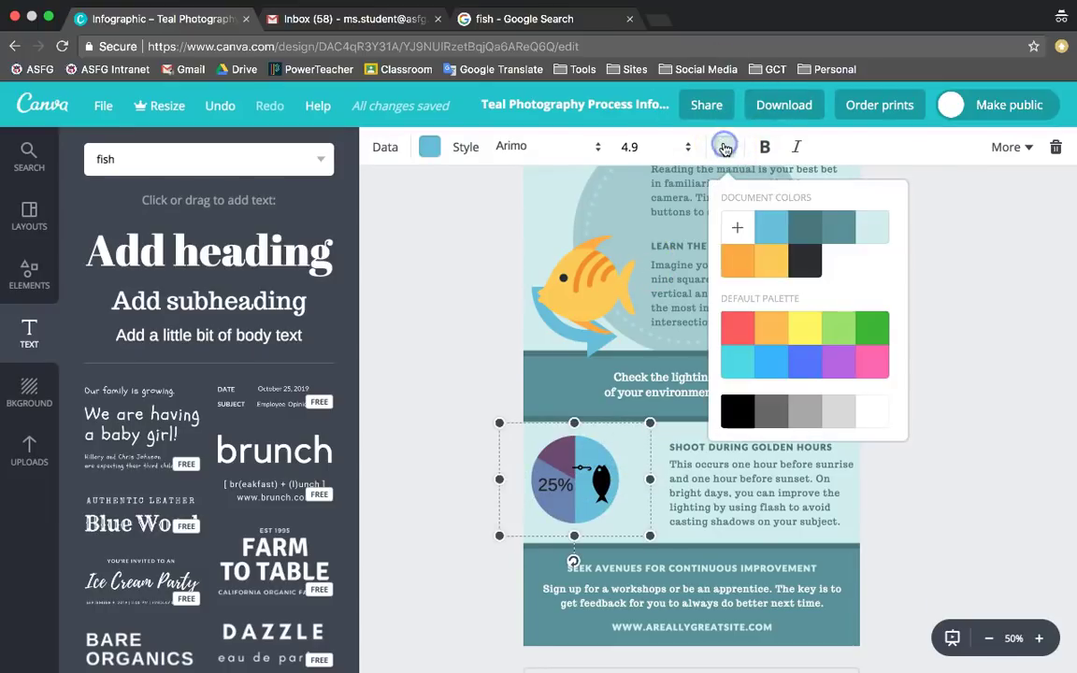
pyautogui.click(771, 230)
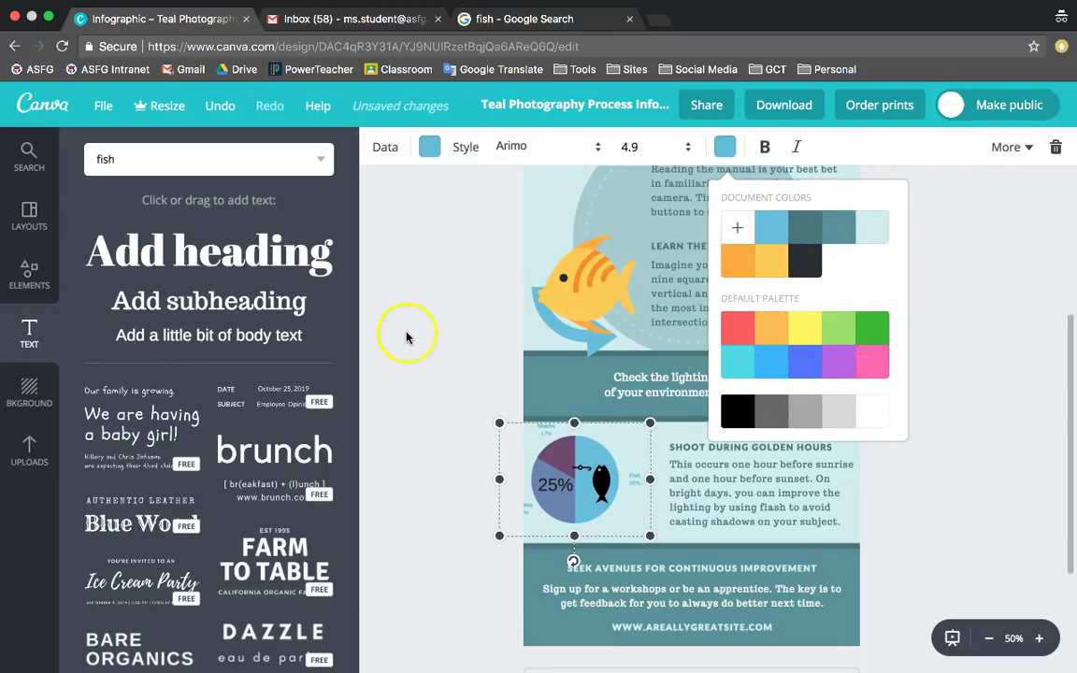
pyautogui.click(452, 316)
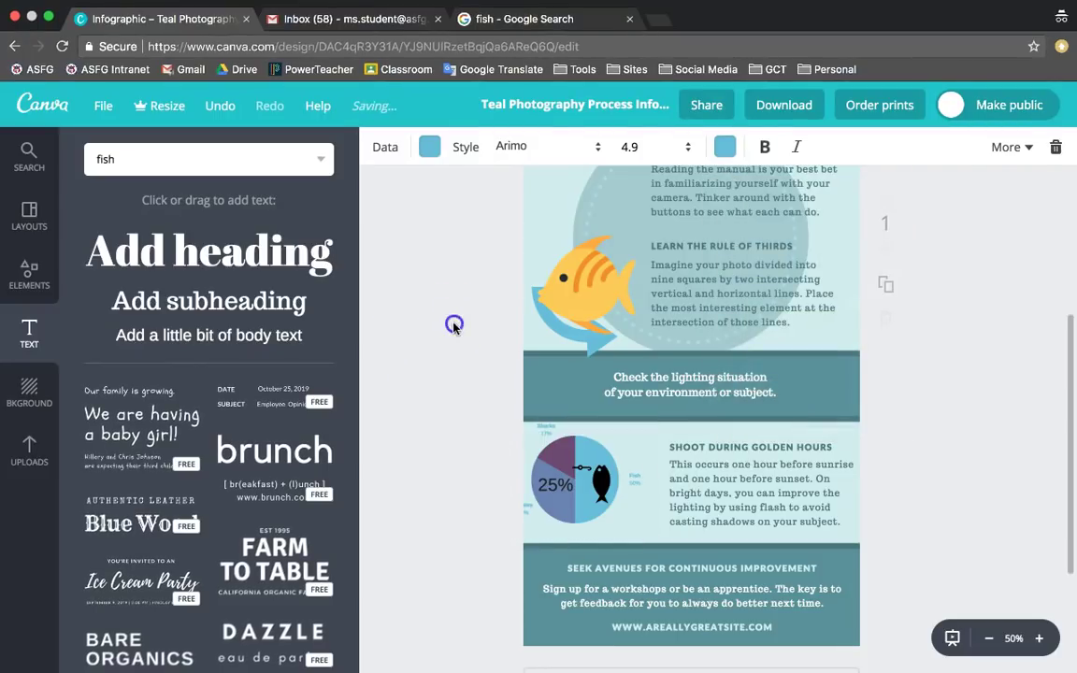
pyautogui.click(453, 326)
# Download the infographic with the file type PDF - Standard
pyautogui.scroll(-3, 454, 327)
pyautogui.scroll(3, 453, 327)
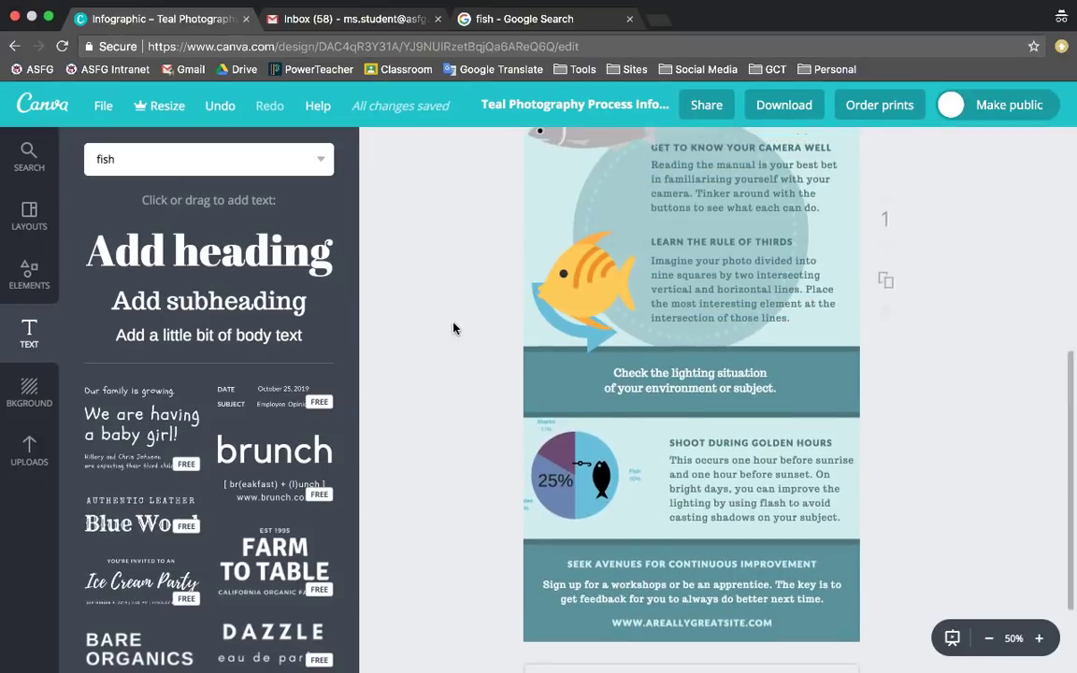
pyautogui.scroll(5, 453, 327)
pyautogui.click(789, 110)
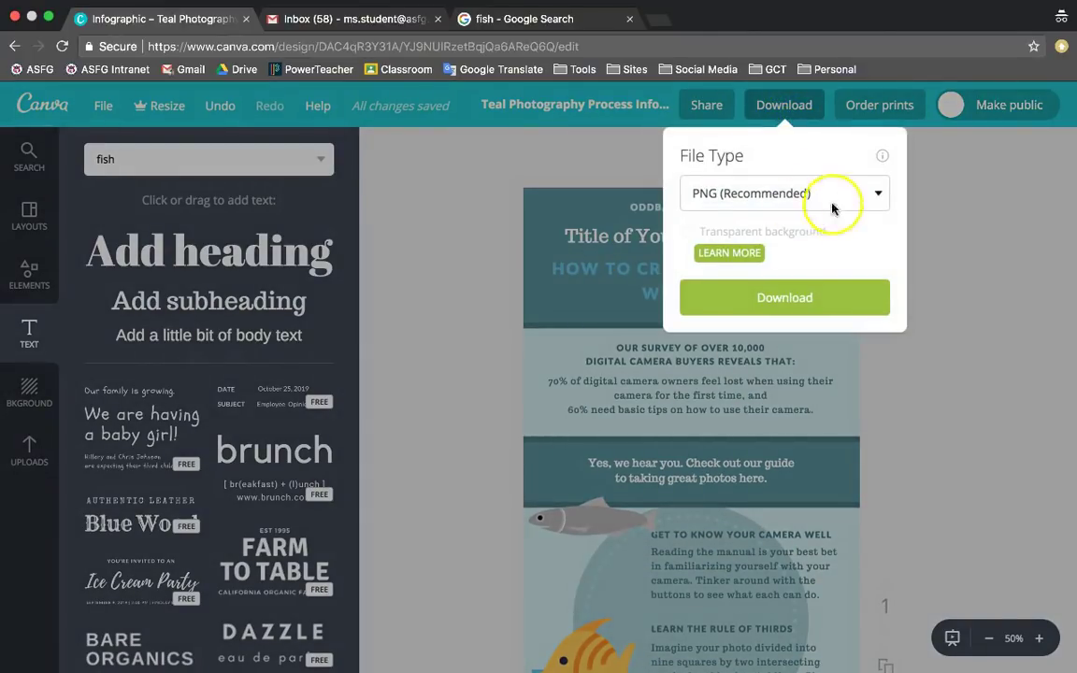
pyautogui.click(873, 193)
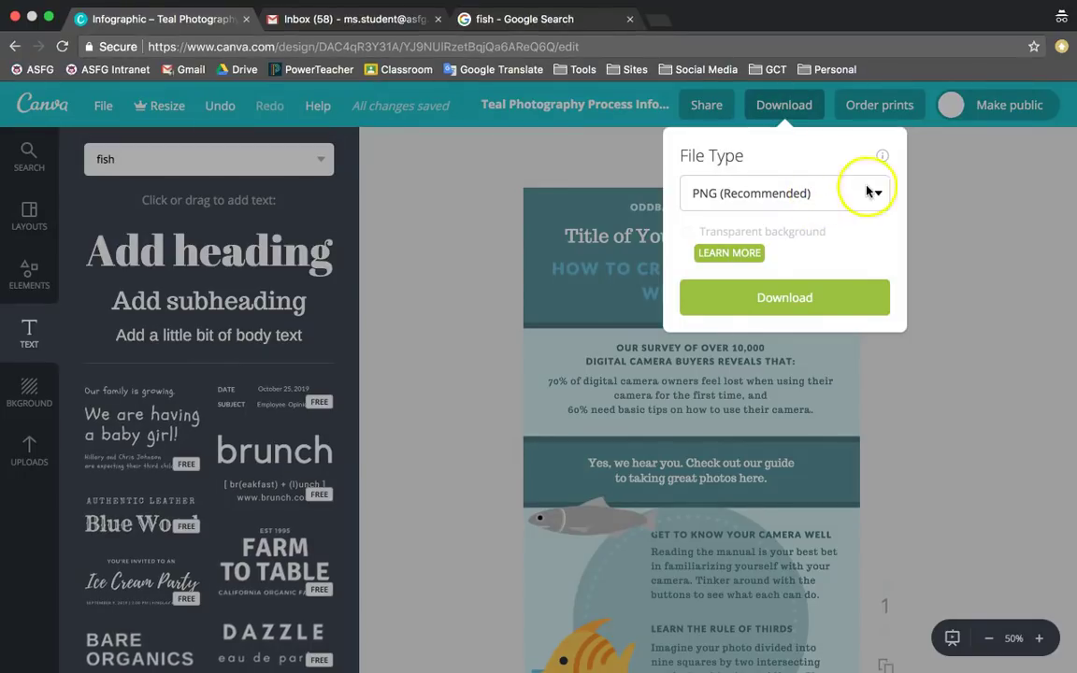
pyautogui.moveTo(877, 194); pyautogui.dragTo(767, 207)
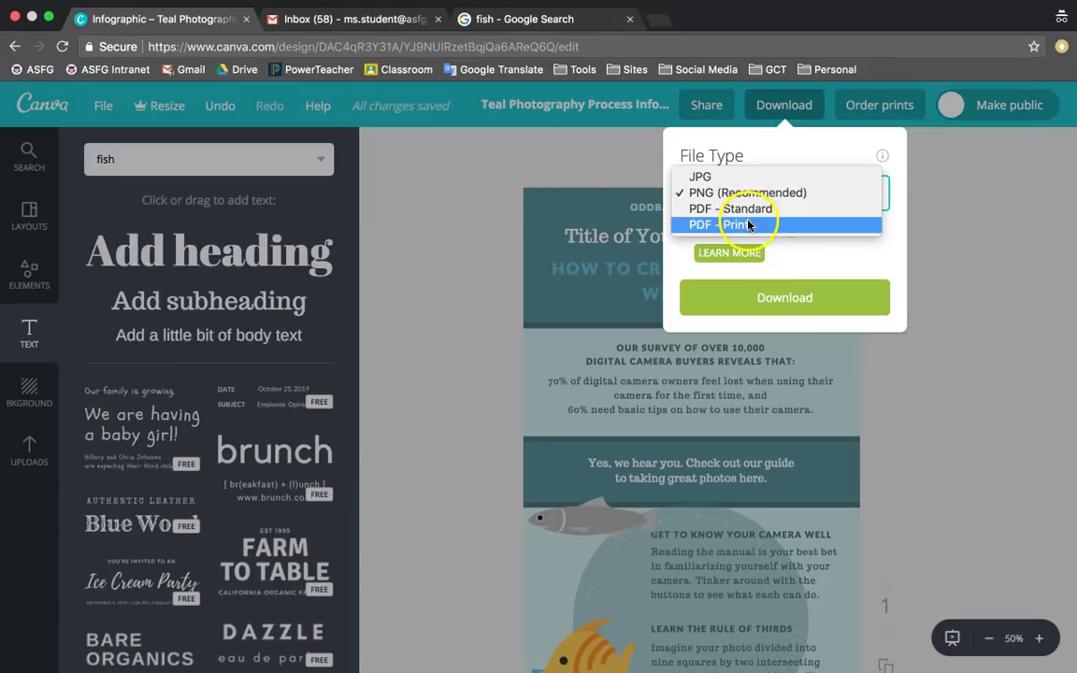
pyautogui.click(751, 194)
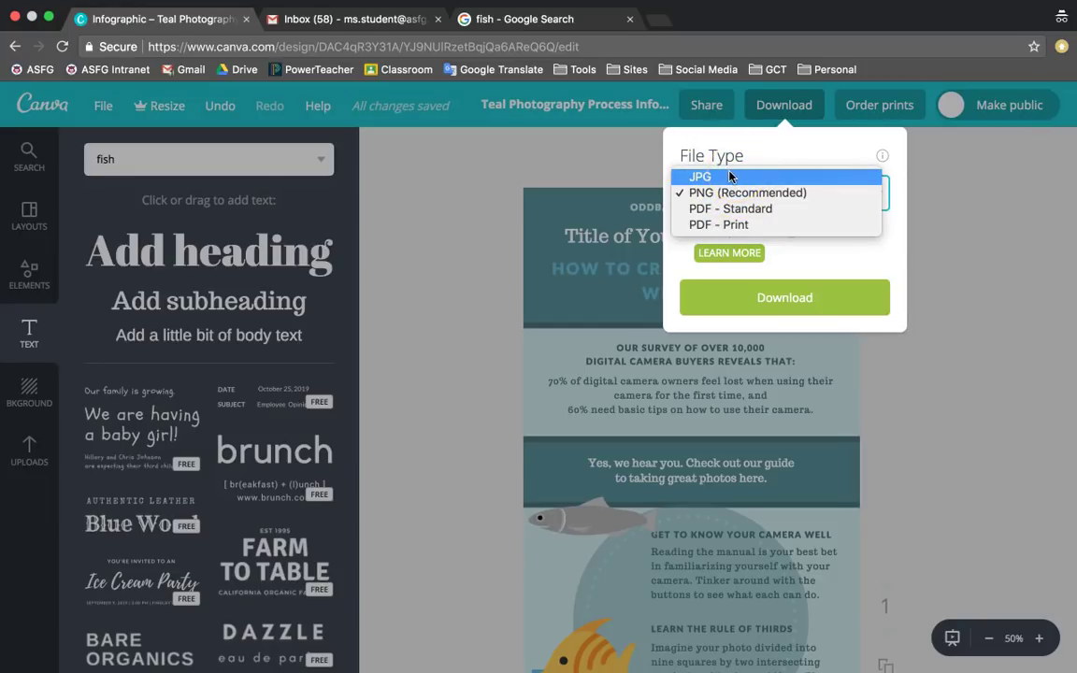
pyautogui.click(740, 193)
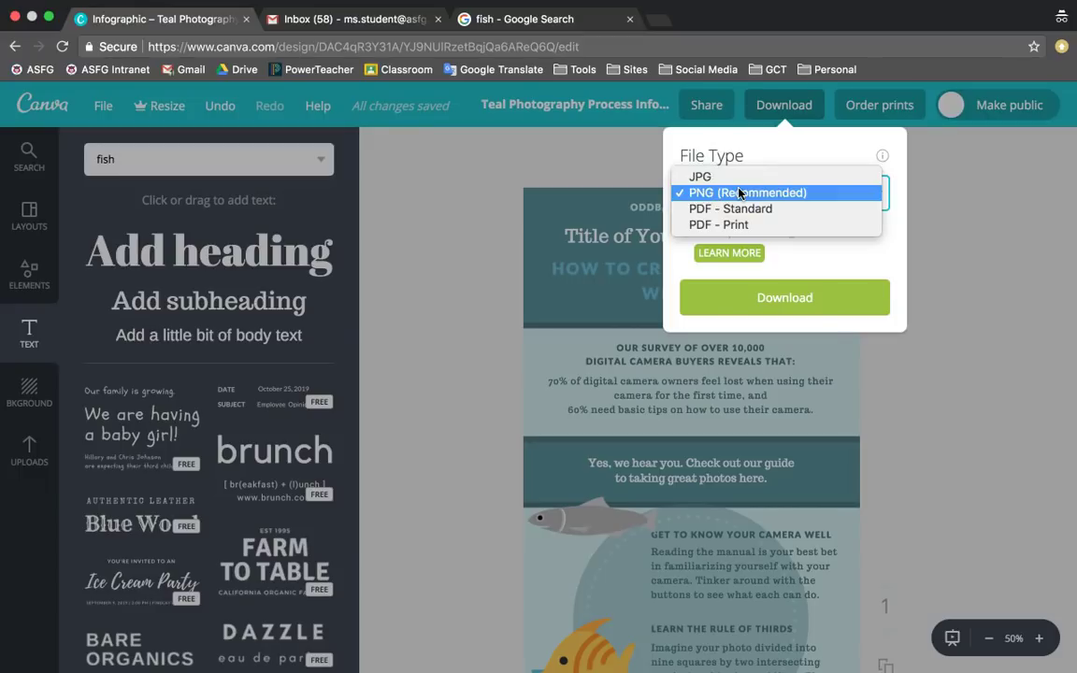
pyautogui.click(745, 209)
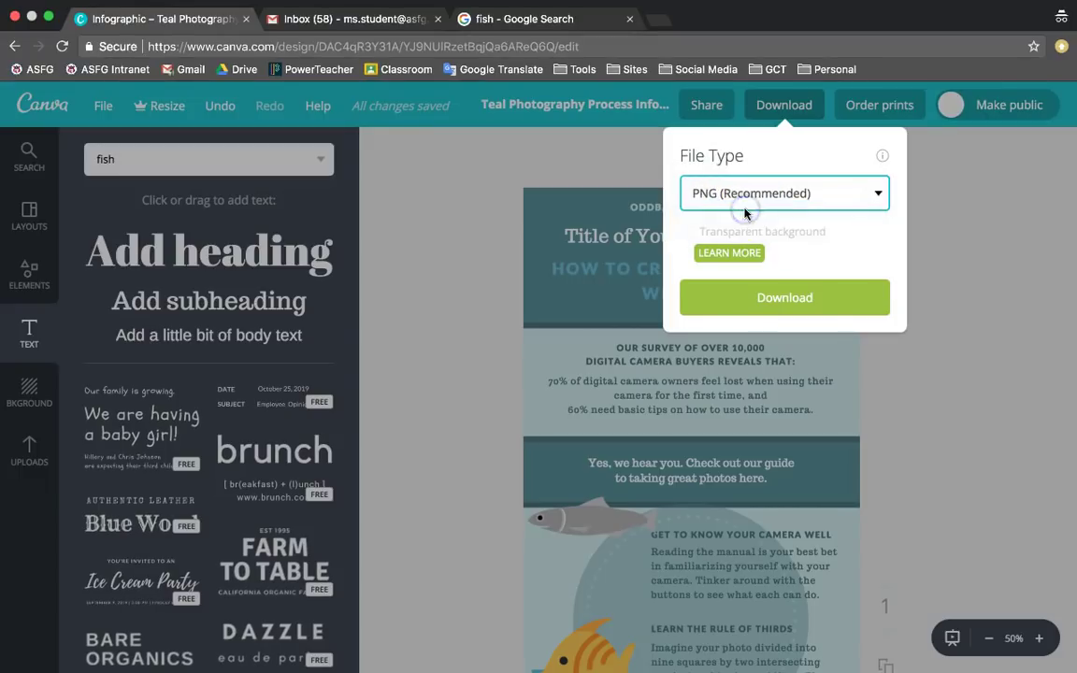
pyautogui.click(776, 245)
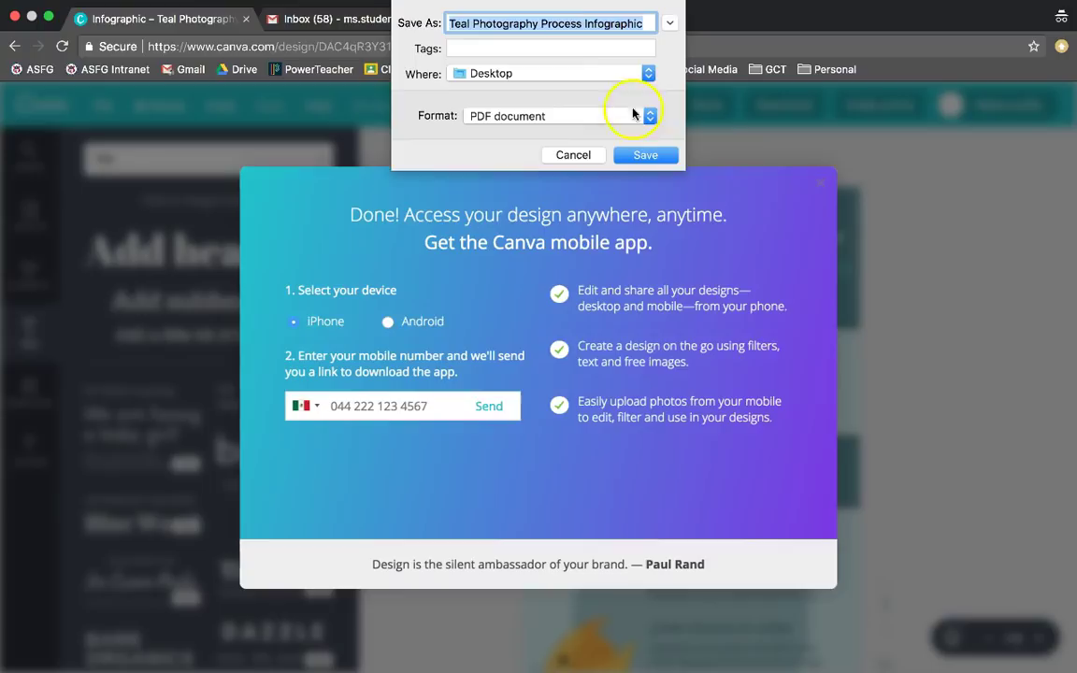
# Name the downloaded PDF Infographic Example and save it to the Desktop
pyautogui.write('info')
pyautogui.press('BackSpace')
pyautogui.press('BackSpace')
pyautogui.press('BackSpace')
pyautogui.press('BackSpace')
pyautogui.write('Infogrp')
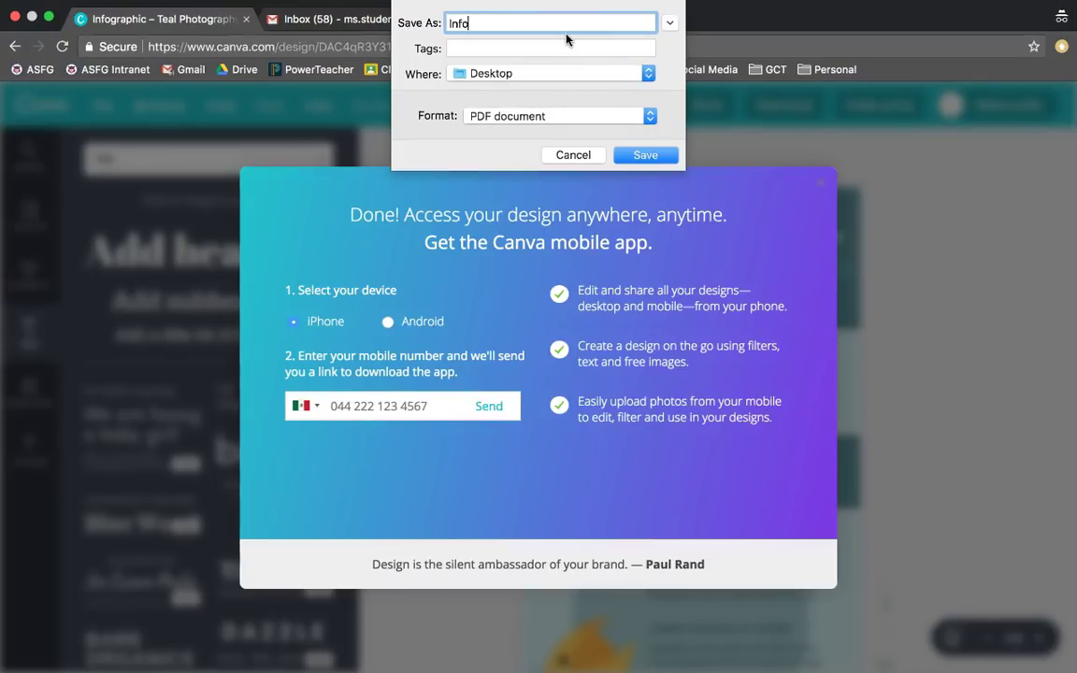
pyautogui.press('BackSpace')
pyautogui.press('BackSpace')
pyautogui.write('raphic Example')
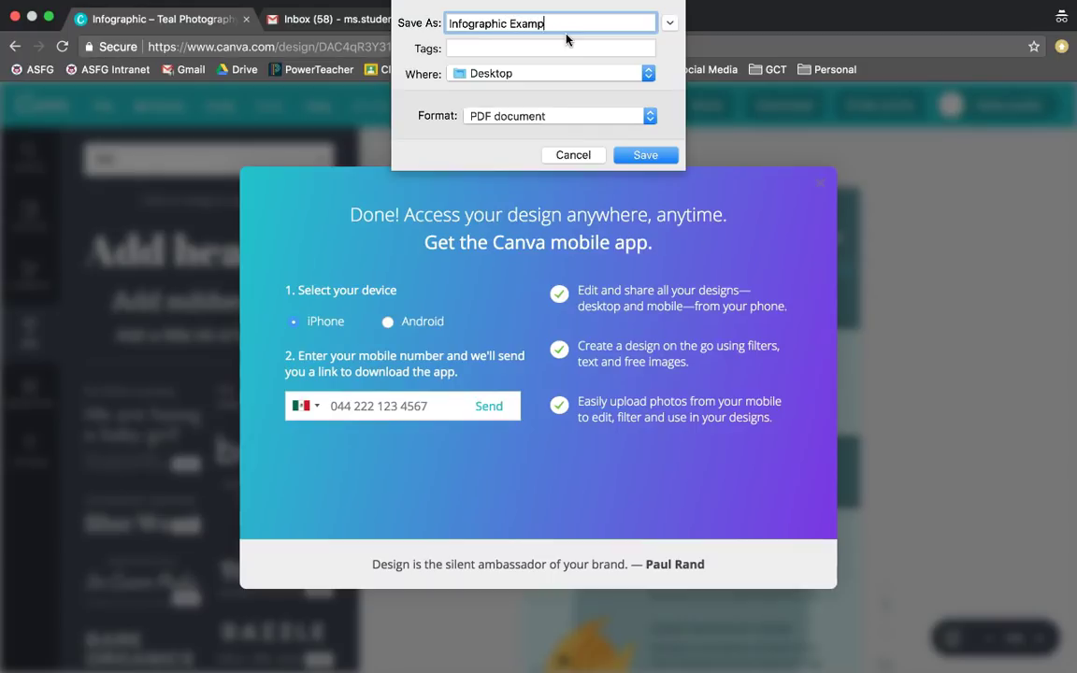
pyautogui.click(500, 76)
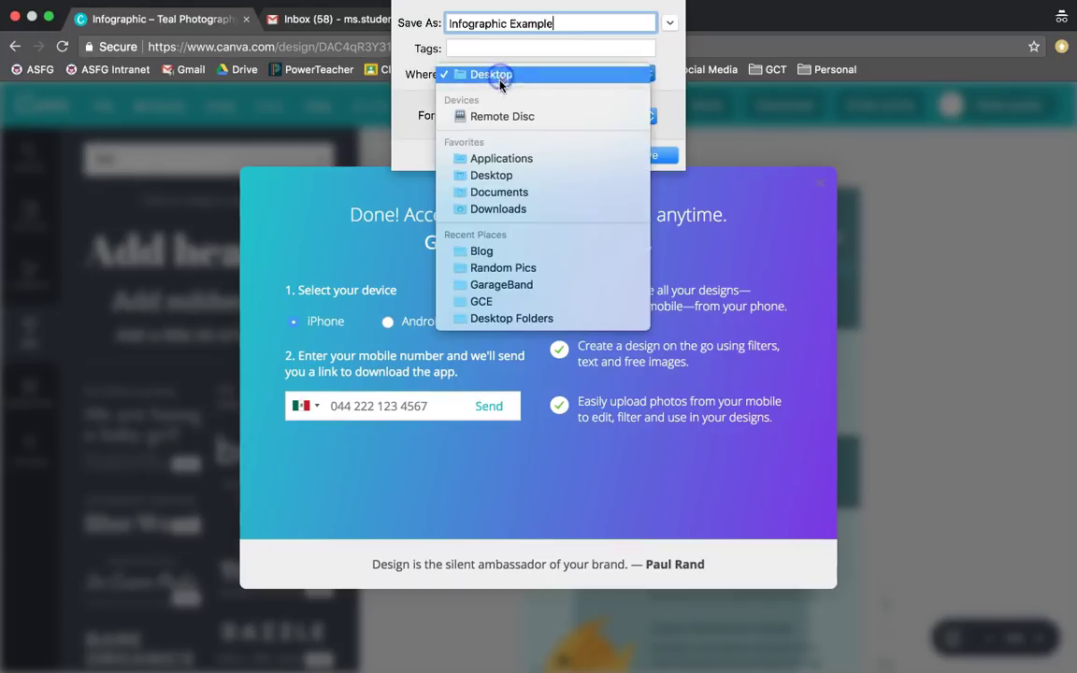
pyautogui.click(519, 178)
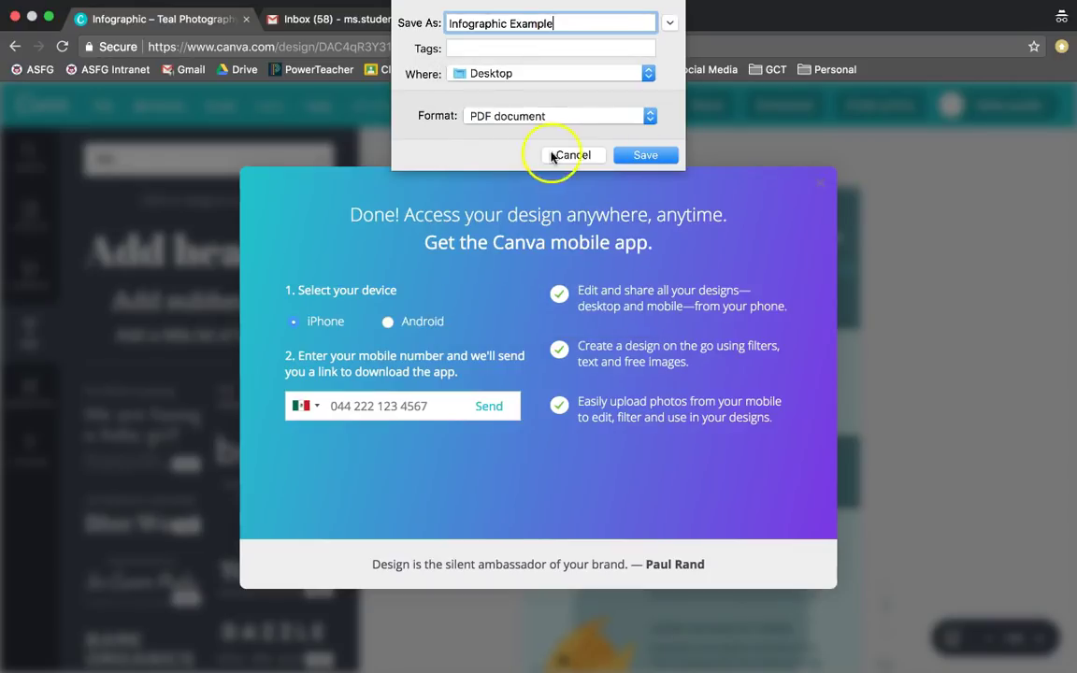
pyautogui.click(651, 150)
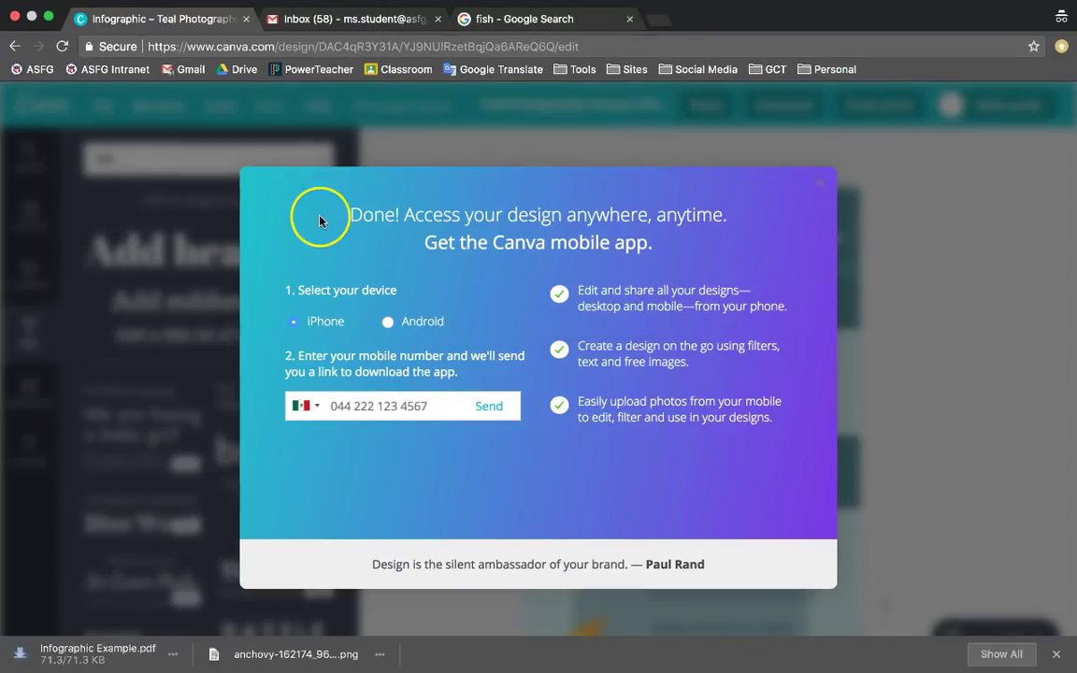
# Open Infographic Example.pdf from the desktop in Preview, review the exported page from title to footer, and put its window away
pyautogui.hotkey('ctrl', 'Left')
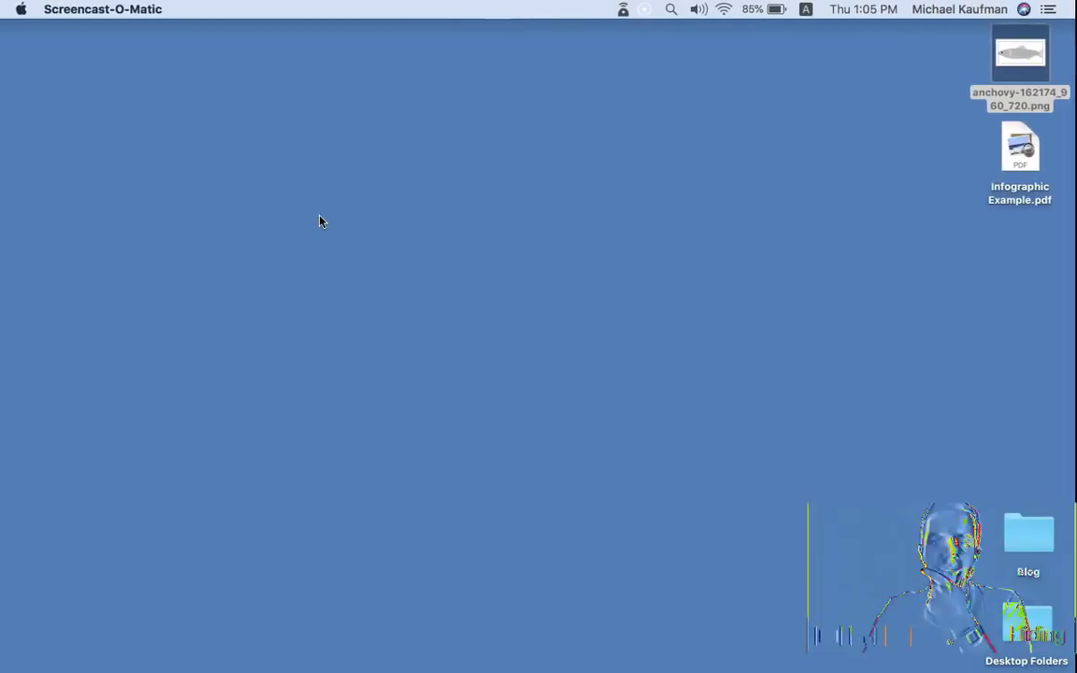
pyautogui.doubleClick(1029, 145)
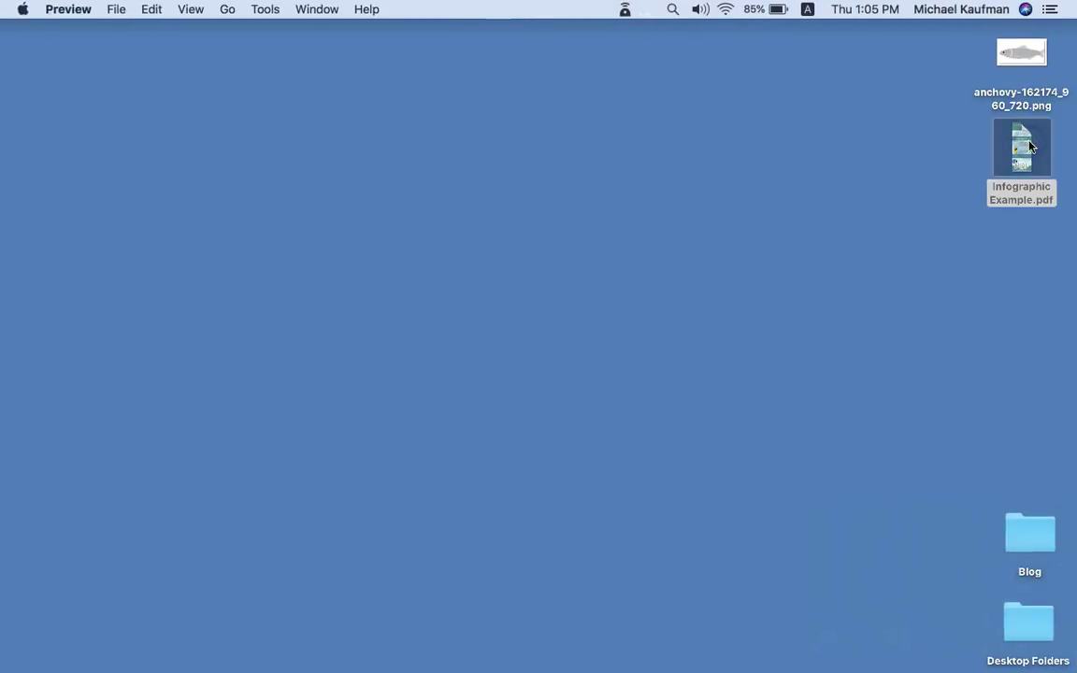
pyautogui.scroll(-15, 625, 325)
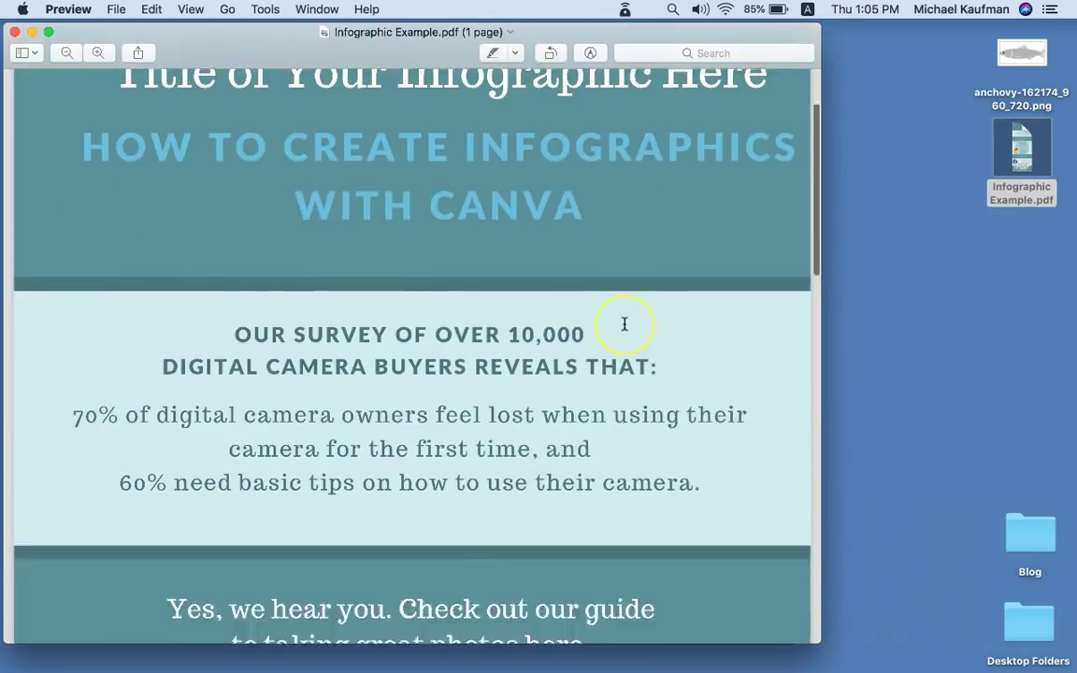
pyautogui.scroll(-10, 626, 325)
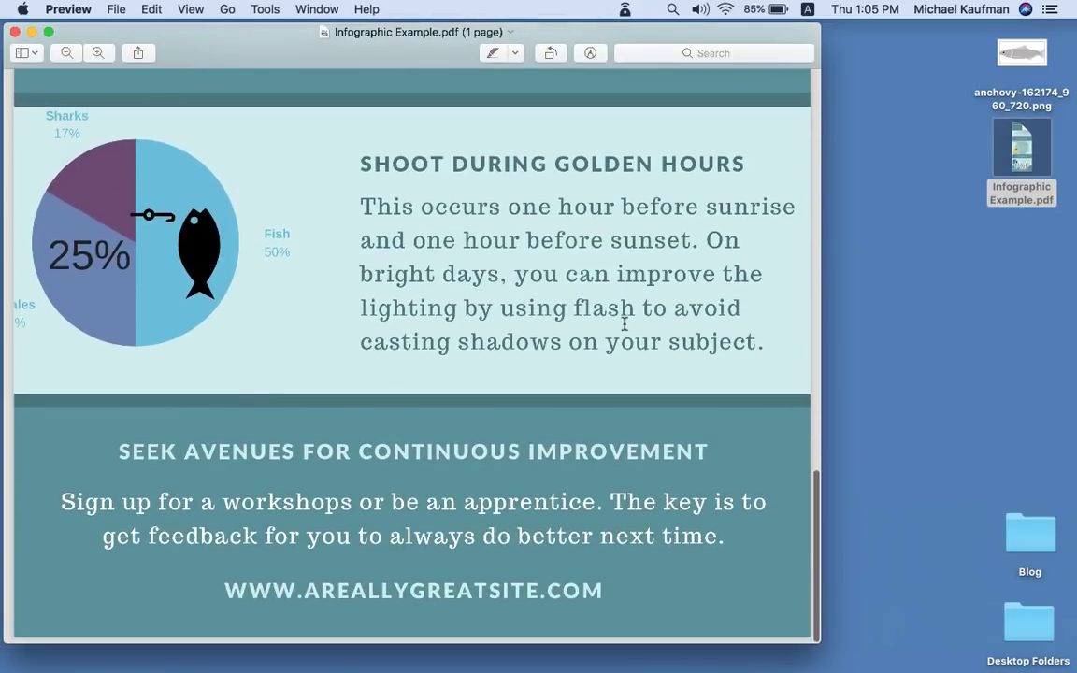
pyautogui.scroll(5, 626, 324)
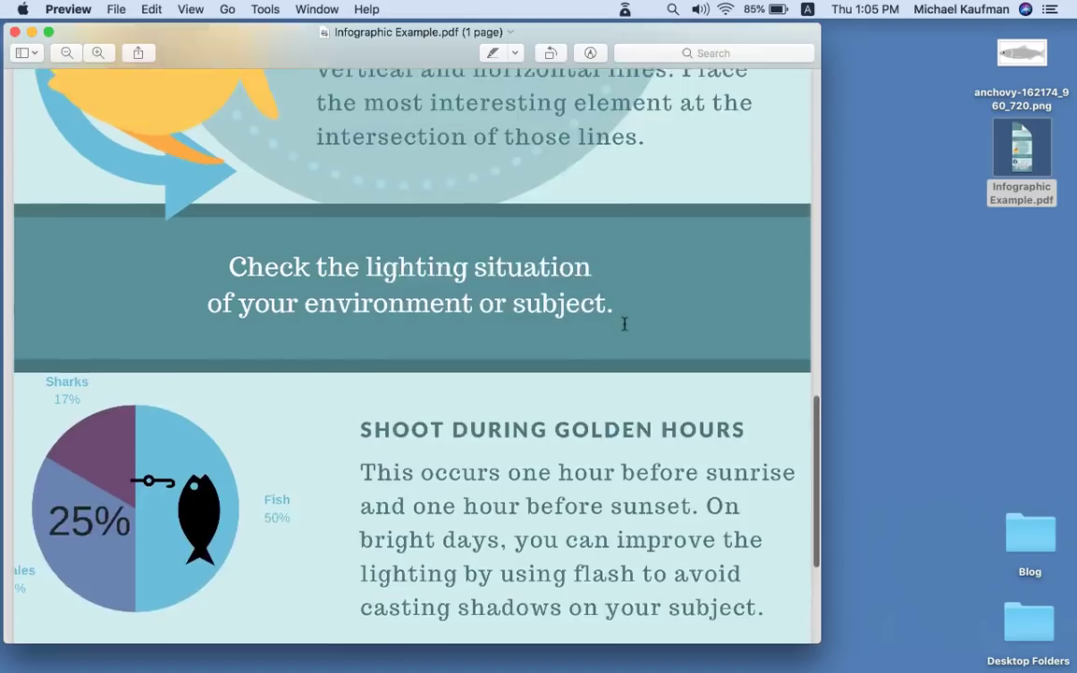
pyautogui.scroll(5, 626, 324)
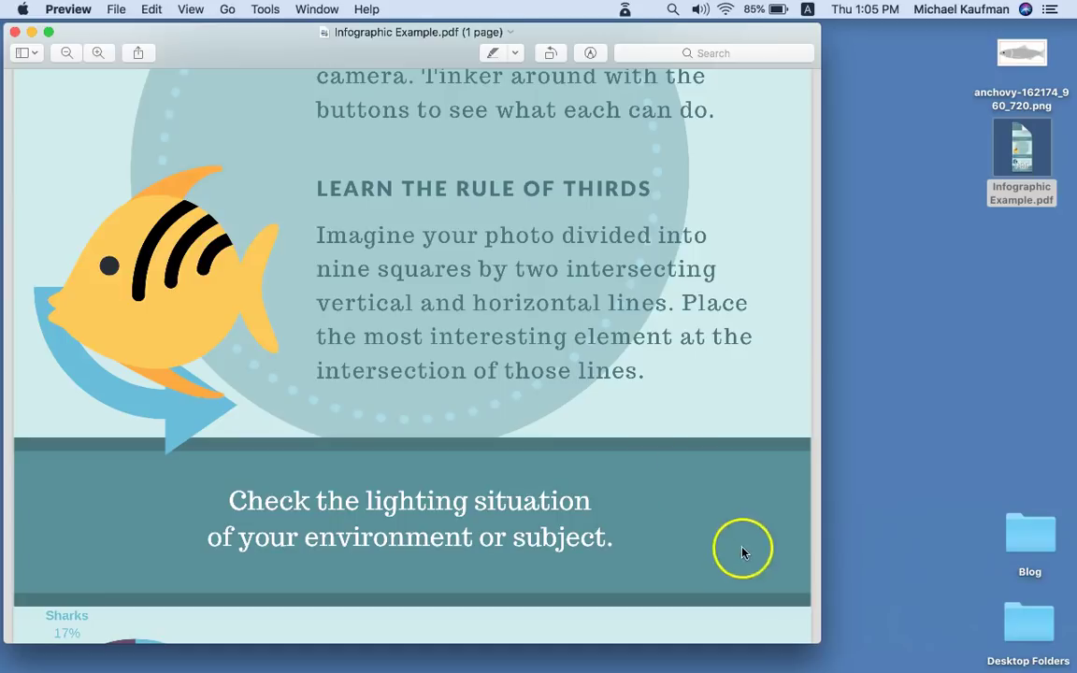
pyautogui.click(35, 35)
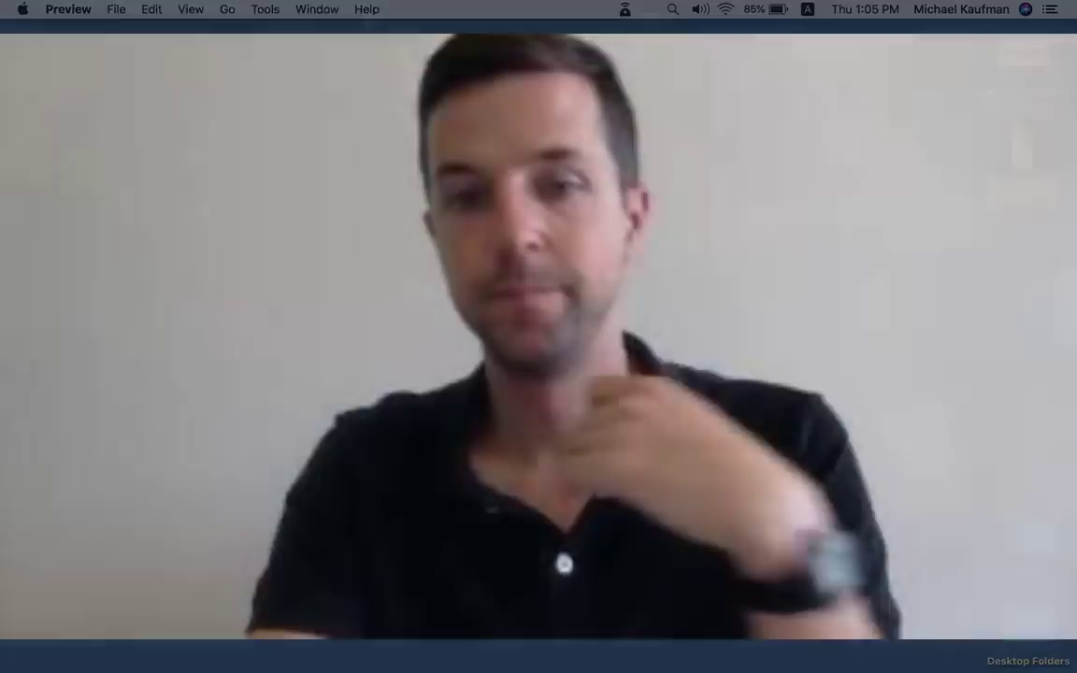